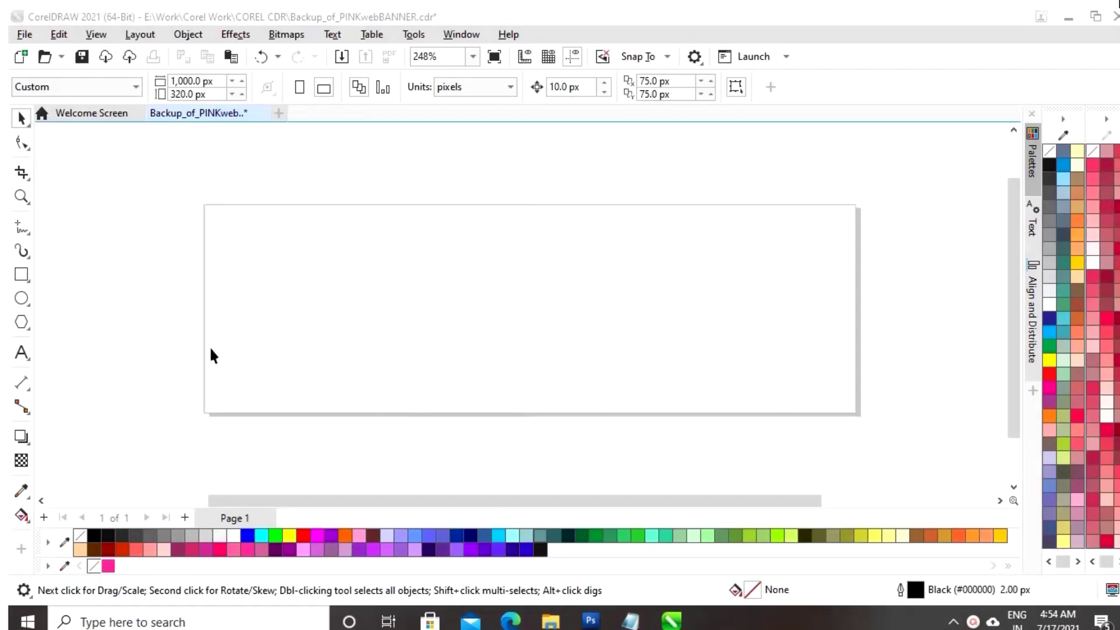
Draw a rectangle sized 1000 by 320 px and position it to cover the whole page.
{"action": "left_click", "coordinate": [22, 275]}
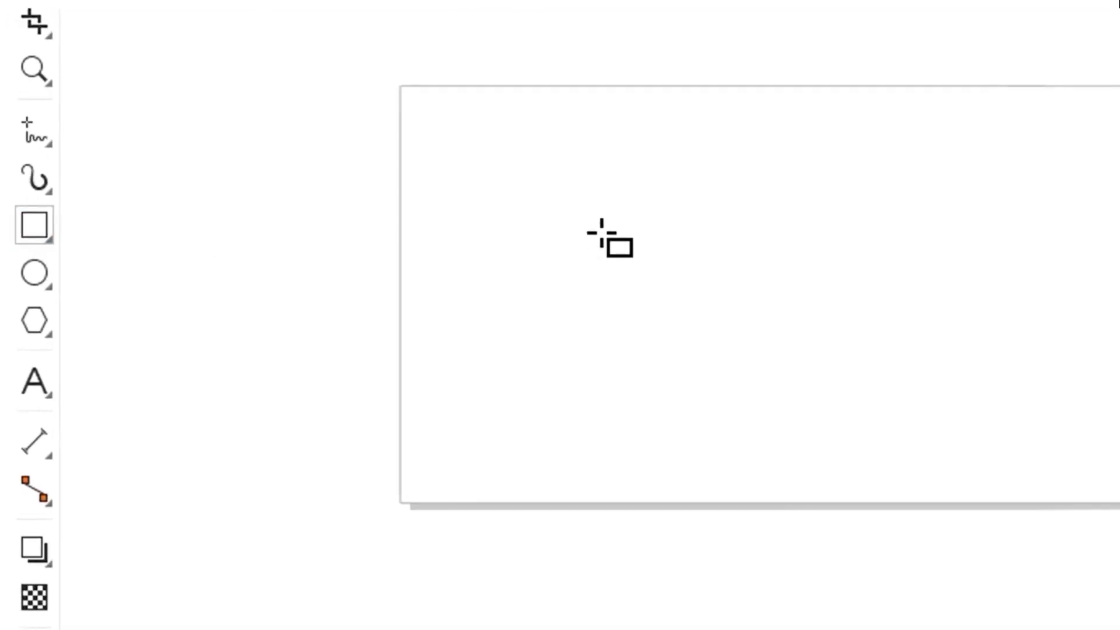
{"action": "mouse_move", "coordinate": [566, 194]}
{"action": "left_mouse_down"}
{"action": "mouse_move", "coordinate": [657, 368]}
{"action": "mouse_move", "coordinate": [725, 379]}
{"action": "left_mouse_up"}
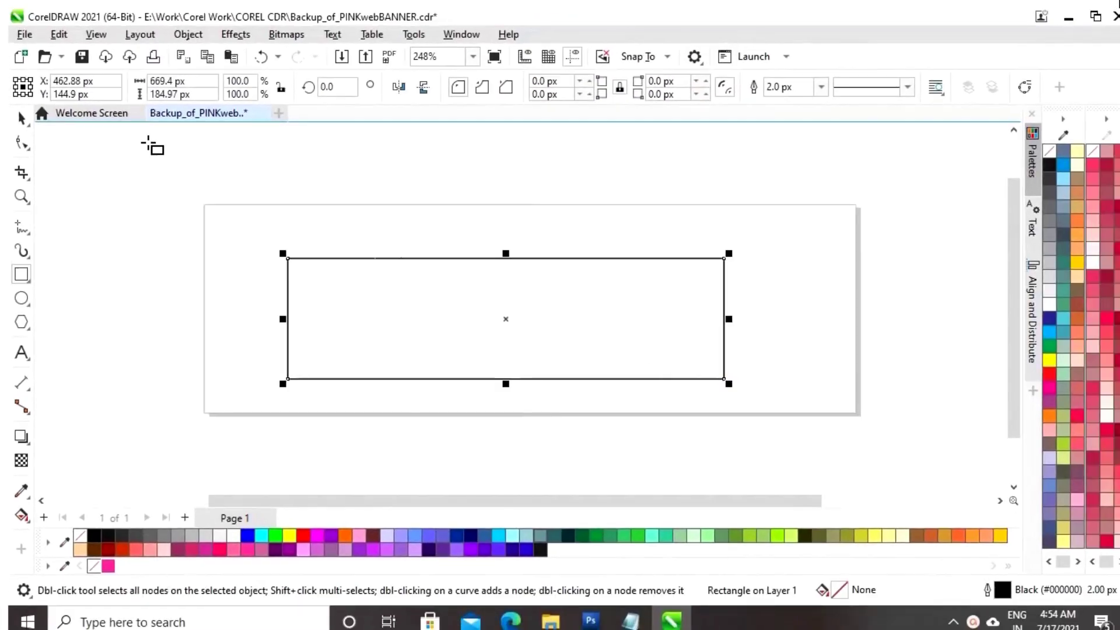
{"action": "left_click_drag", "start_coordinate": [189, 82], "coordinate": [118, 83]}
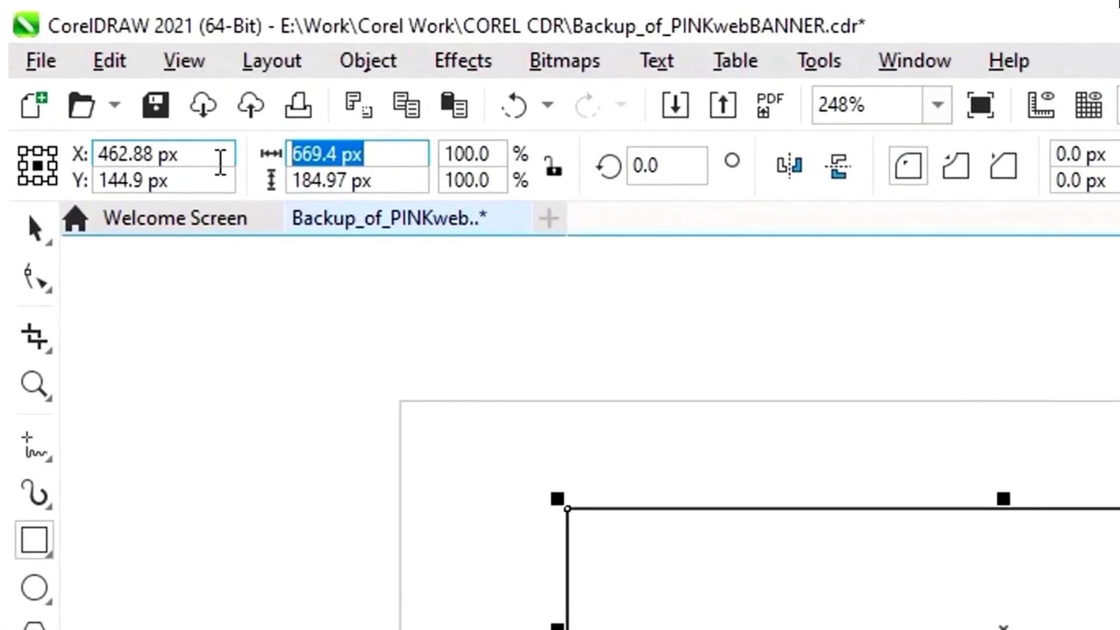
{"action": "type", "text": "1000"}
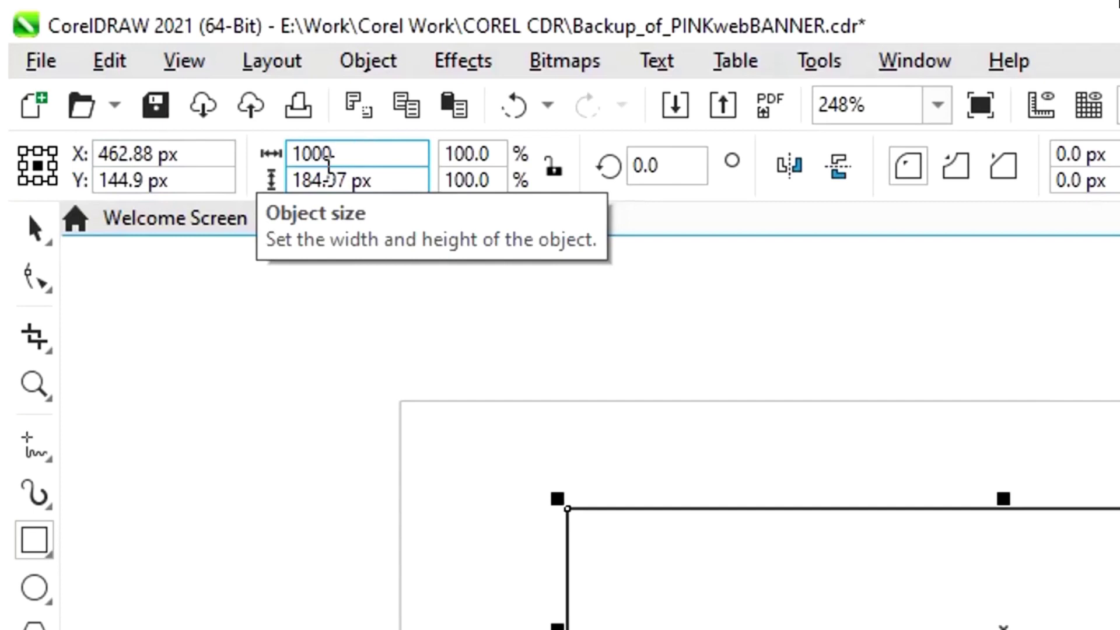
{"action": "key", "text": "Tab"}
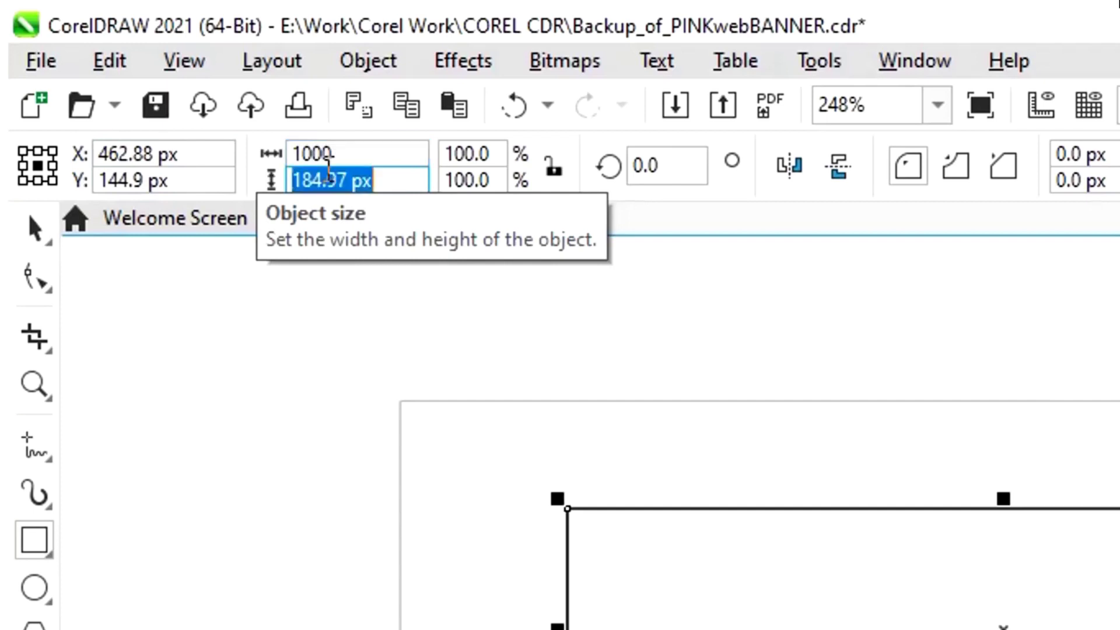
{"action": "type", "text": "320"}
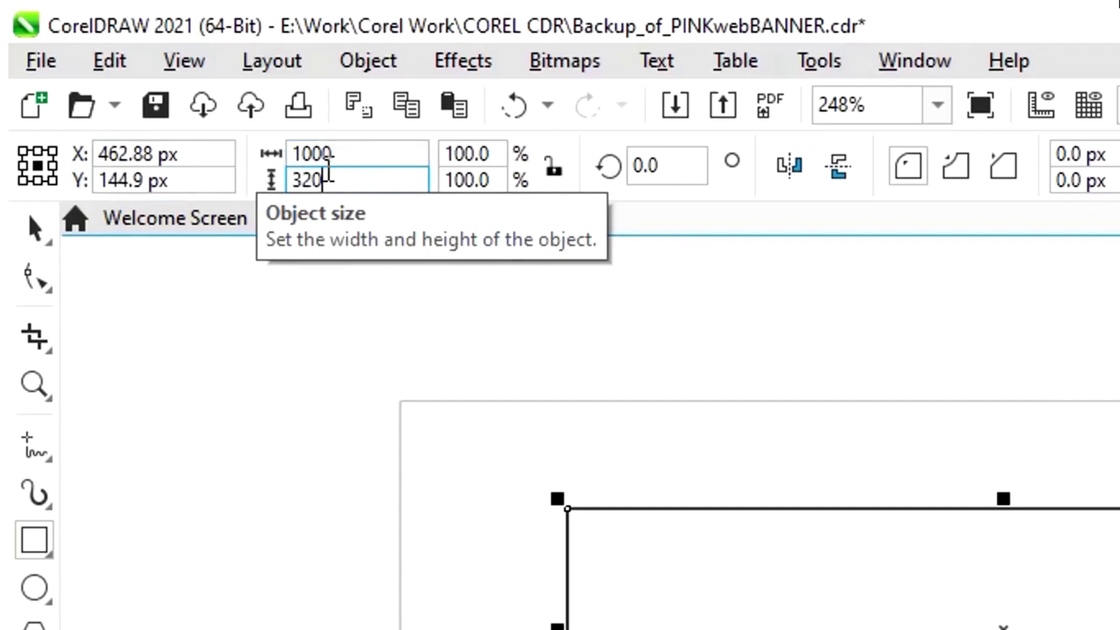
{"action": "key", "text": "Return"}
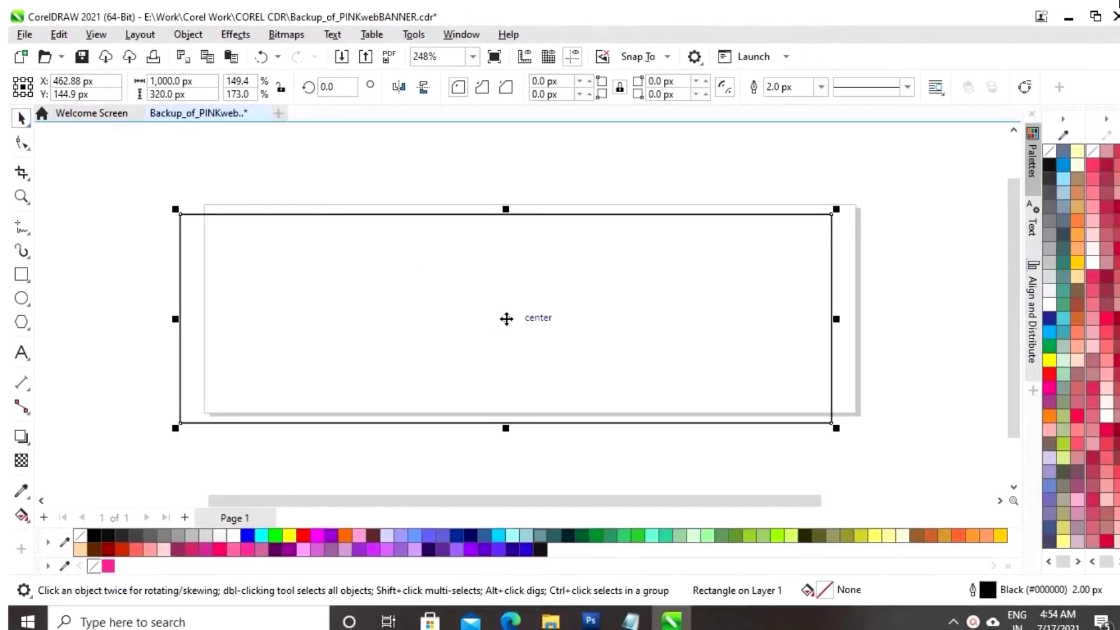
{"action": "left_click_drag", "start_coordinate": [507, 319], "coordinate": [533, 317]}
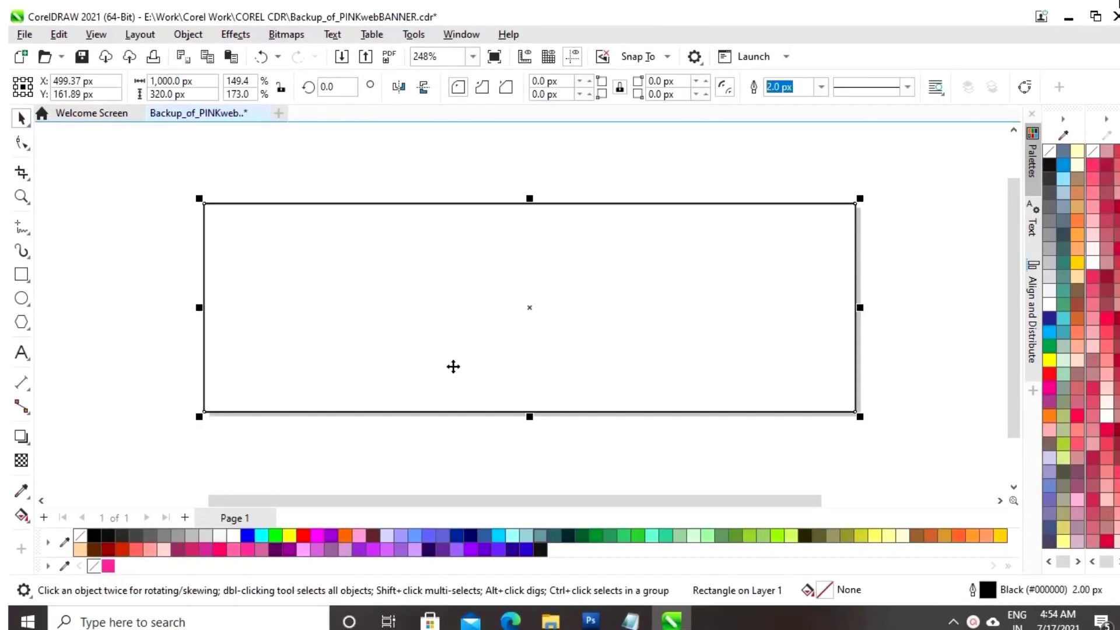
Fill the page-sized rectangle with pink (#EF2E97) and remove its outline.
{"action": "left_click", "coordinate": [108, 566]}
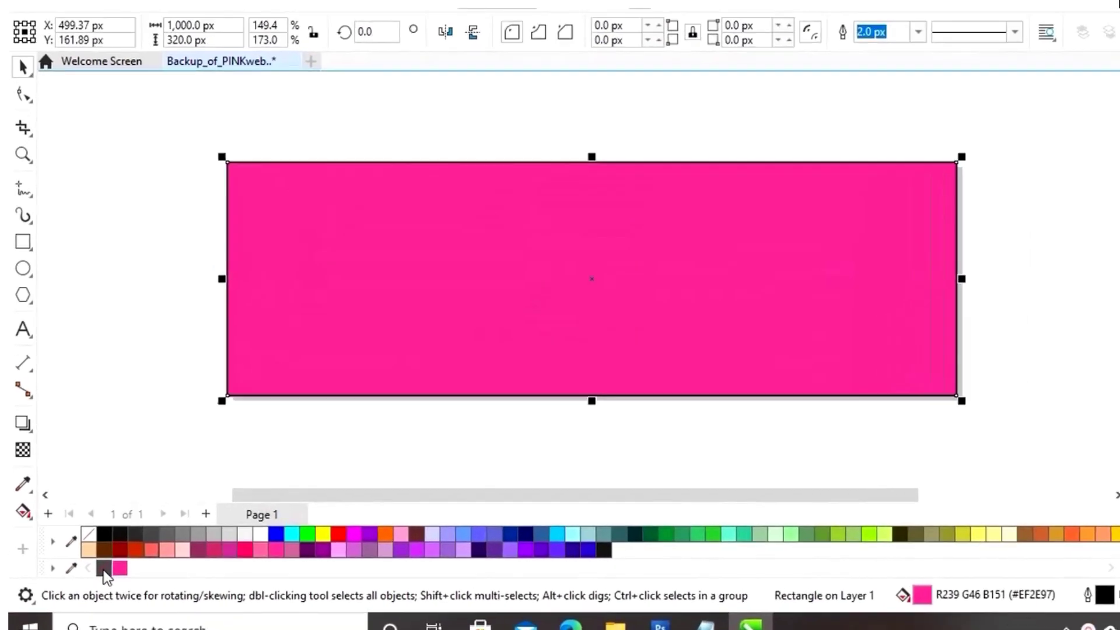
{"action": "right_click", "coordinate": [103, 570]}
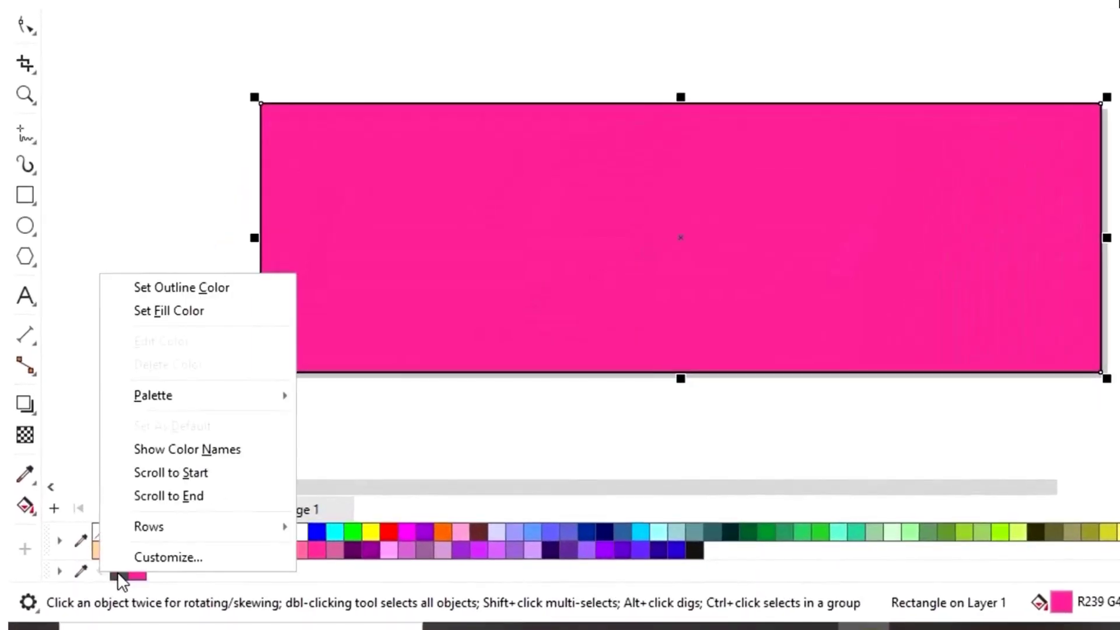
{"action": "left_click", "coordinate": [188, 286]}
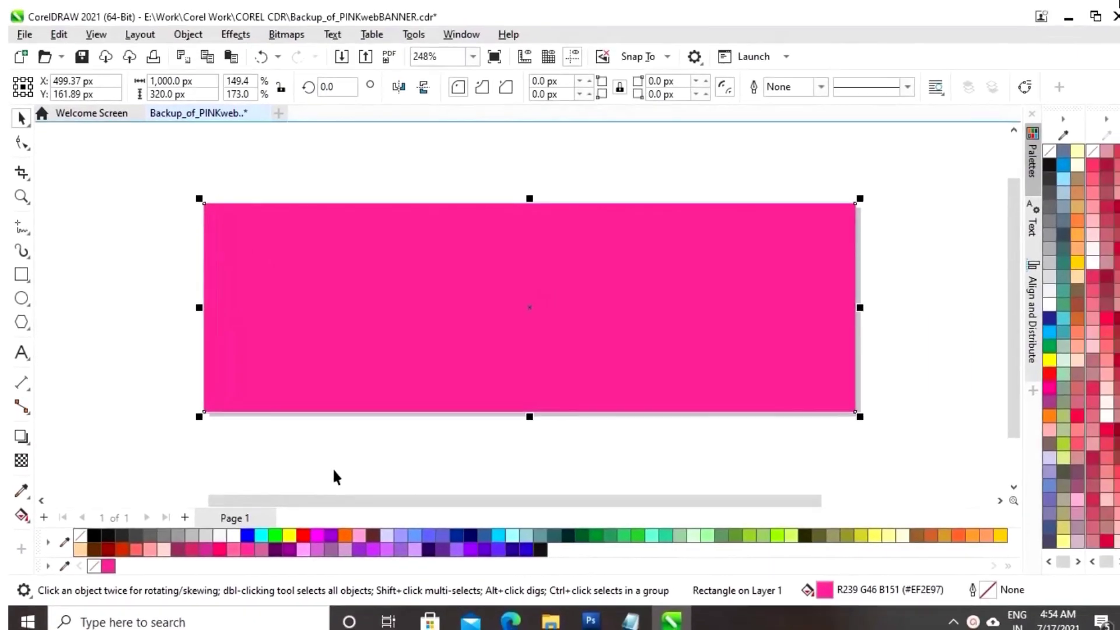
{"action": "left_click", "coordinate": [425, 446]}
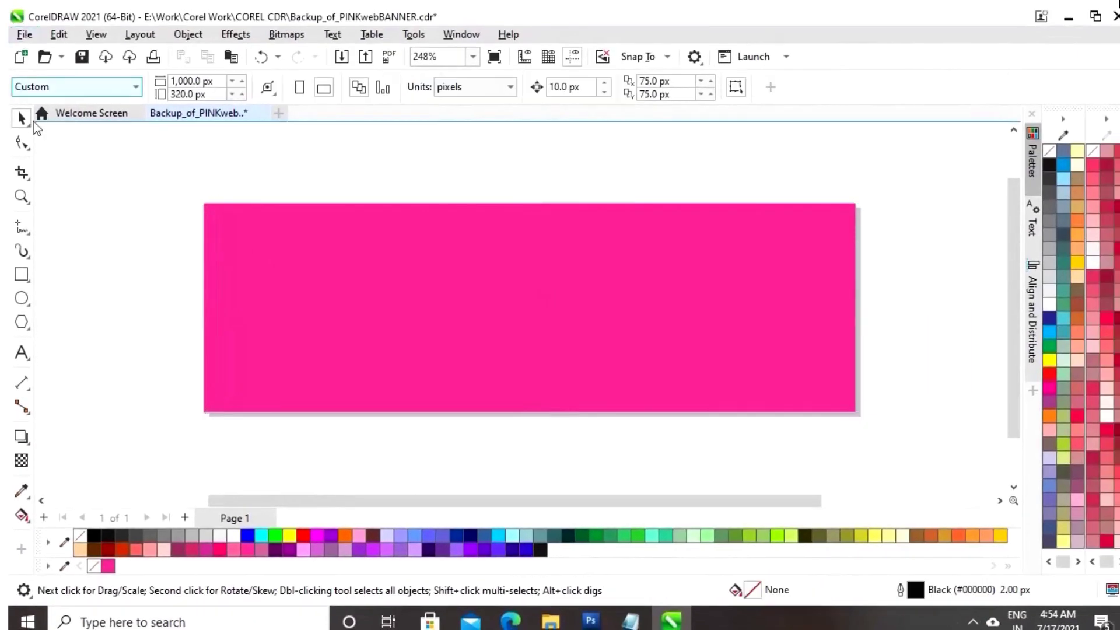
Draw a narrow vertical rectangle about 58 px wide near the middle of the banner, spanning its full 320 px height.
{"action": "left_click", "coordinate": [21, 276]}
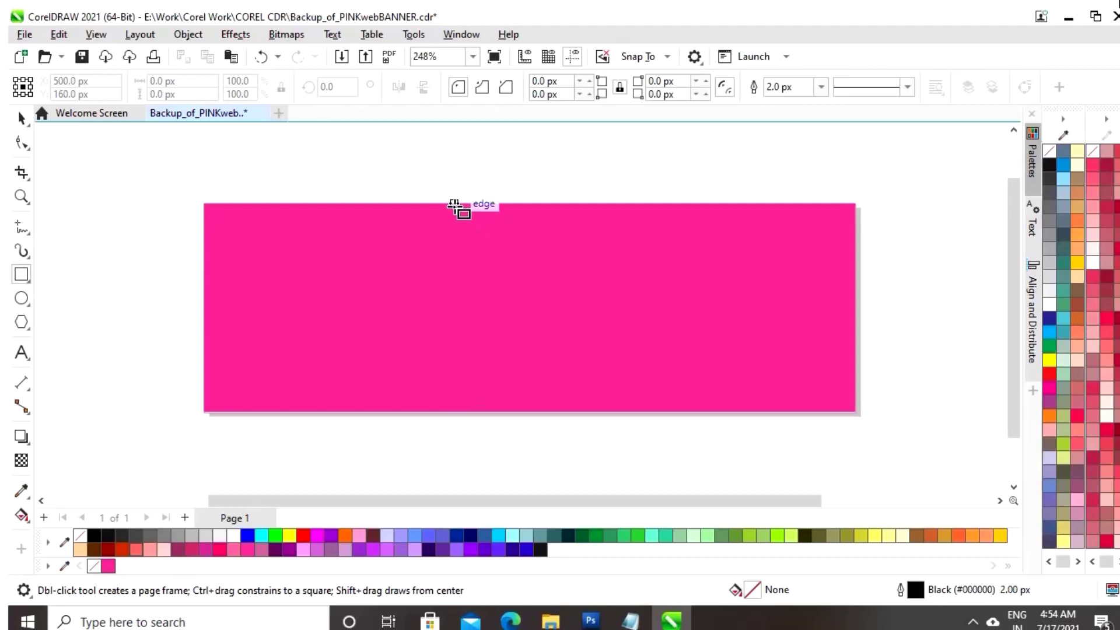
{"action": "left_click_drag", "start_coordinate": [463, 204], "coordinate": [501, 411]}
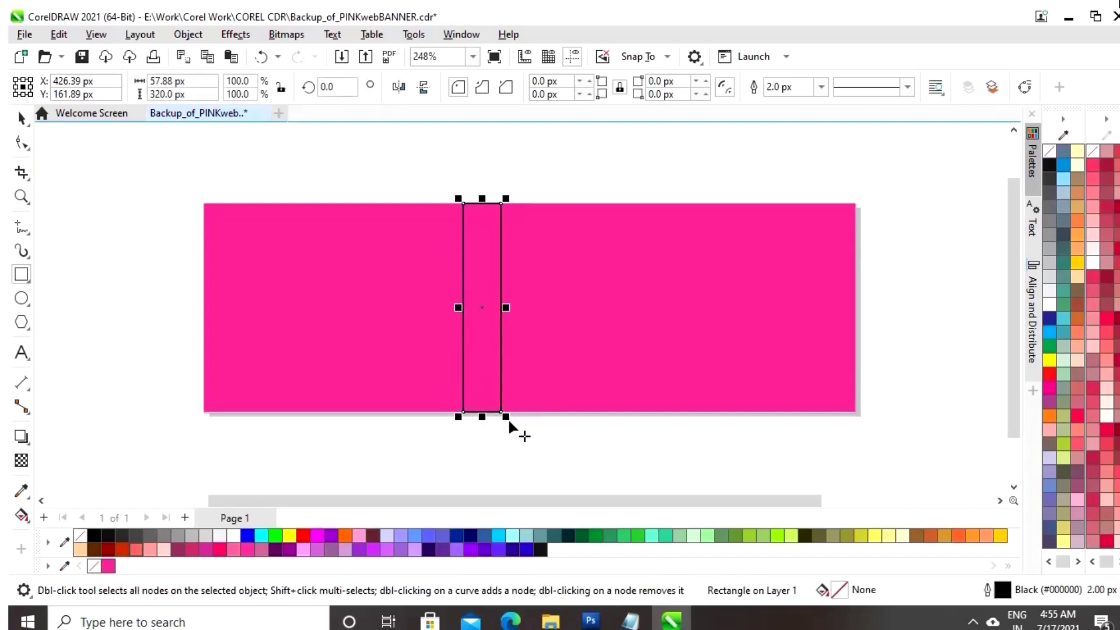
{"action": "left_click", "coordinate": [21, 121]}
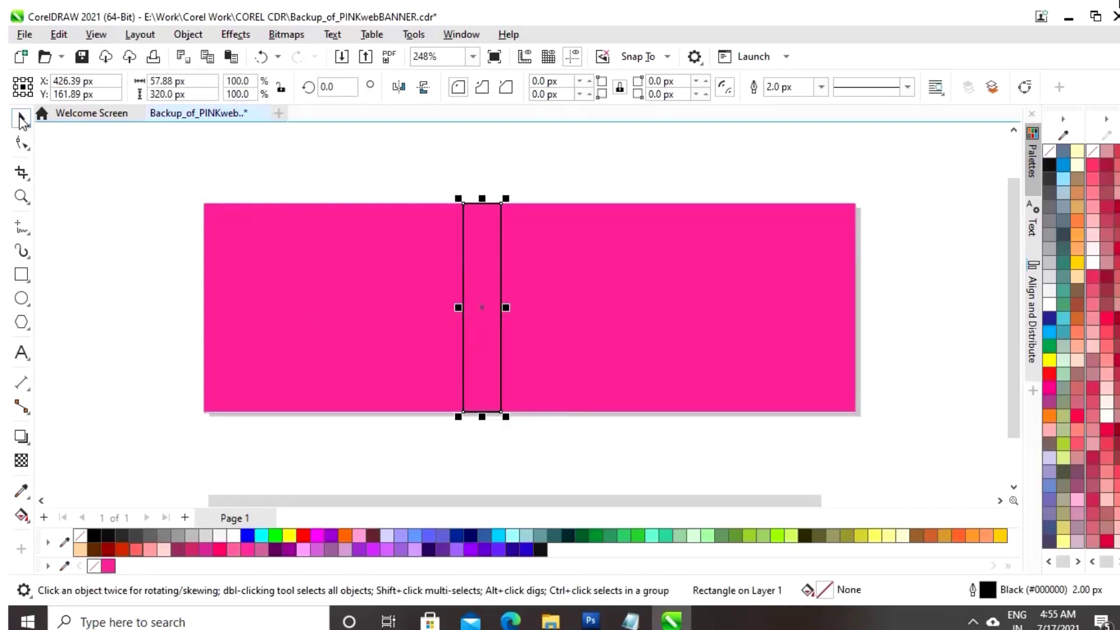
Convert the narrow rectangle to curves and shift its top edge right about 65 px to form a slanted strip.
{"action": "right_click", "coordinate": [479, 308]}
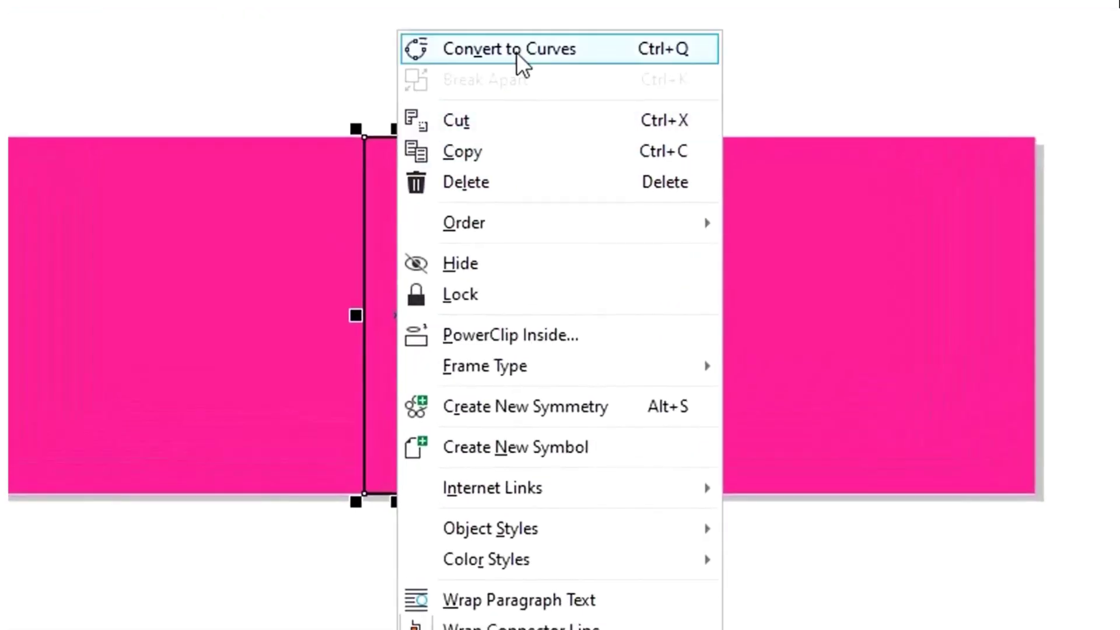
{"action": "left_click", "coordinate": [517, 51]}
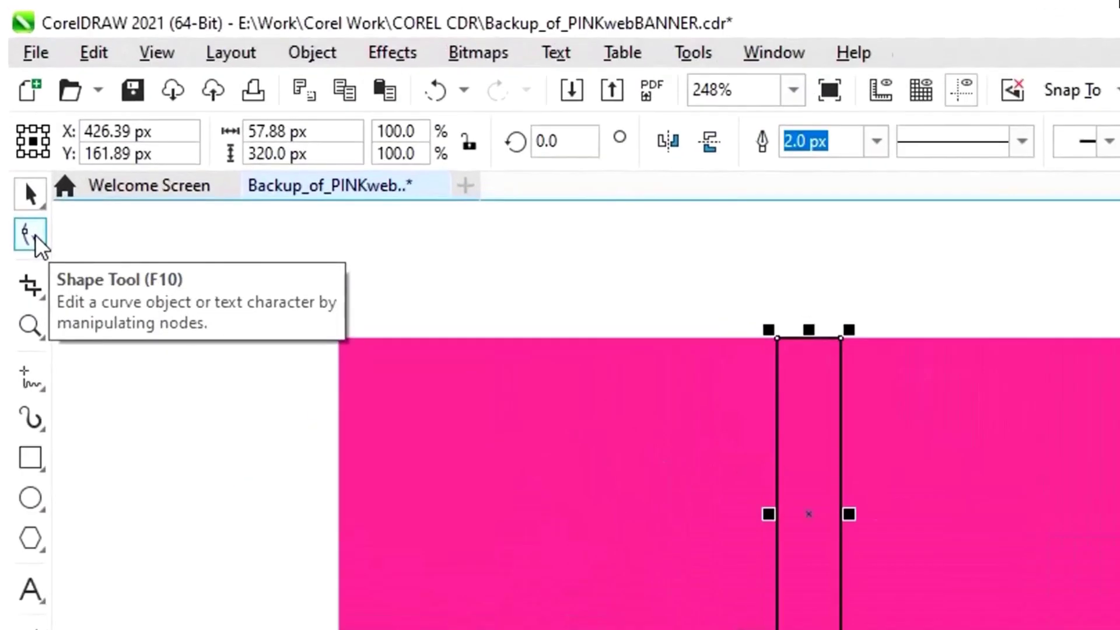
{"action": "left_click", "coordinate": [23, 153]}
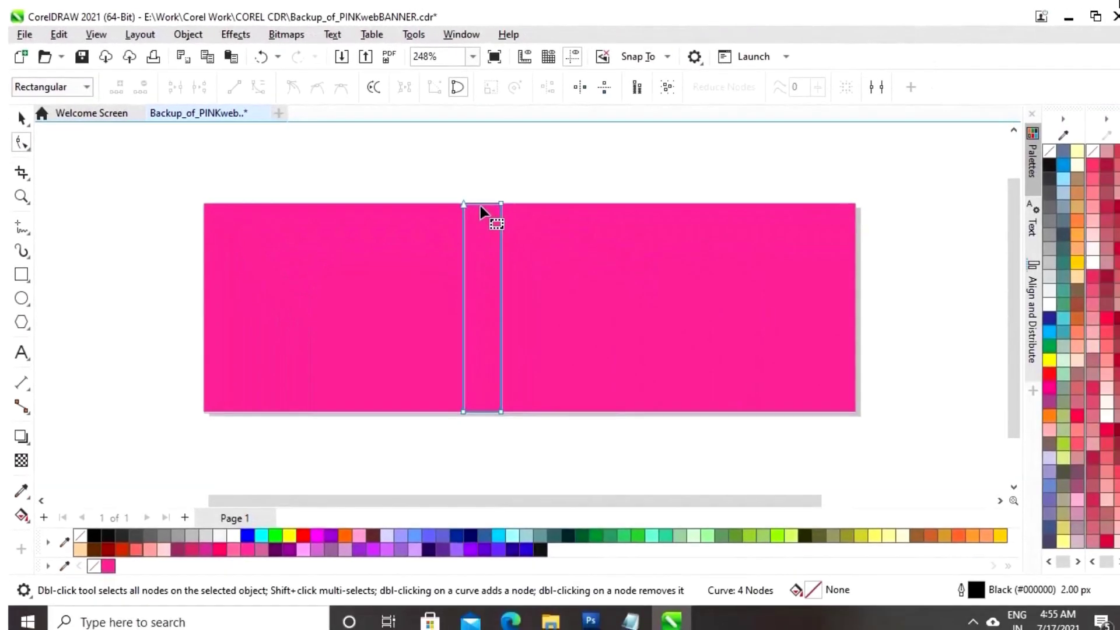
{"action": "left_click_drag", "start_coordinate": [531, 225], "coordinate": [518, 205]}
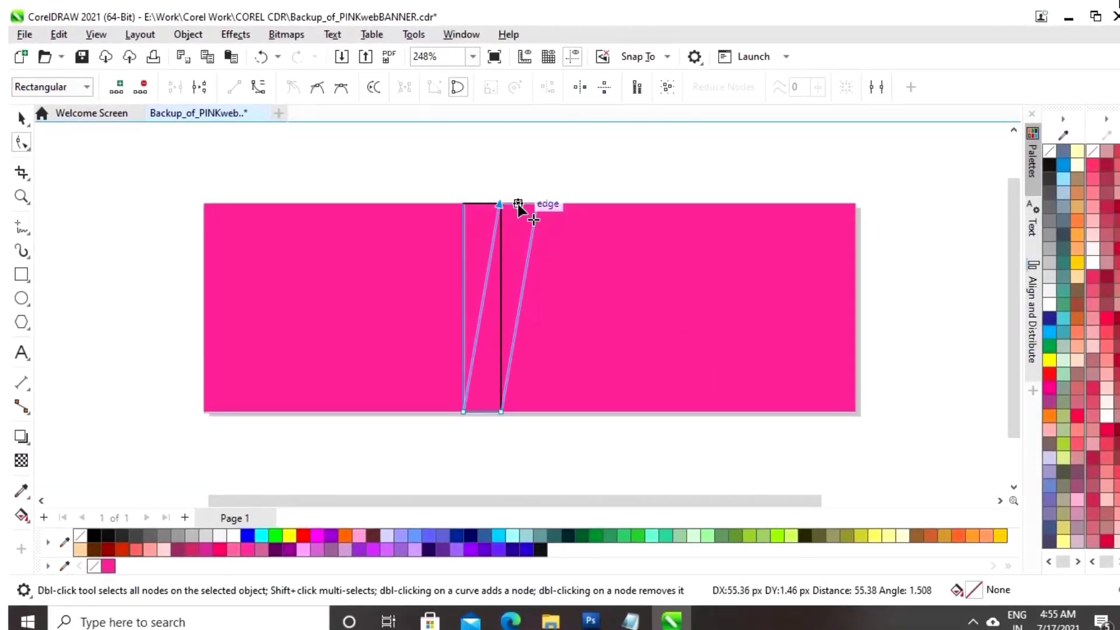
{"action": "left_click_drag", "start_coordinate": [517, 204], "coordinate": [524, 205]}
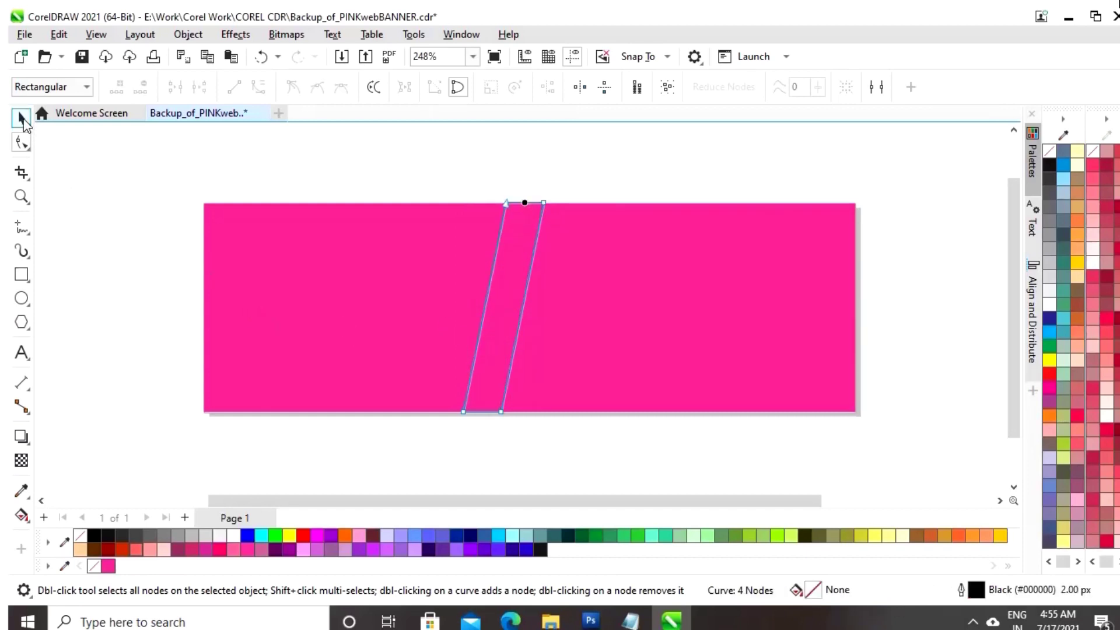
Shift the slanted strip slightly right and give it a white fill with no outline.
{"action": "left_click", "coordinate": [23, 120]}
{"action": "left_click_drag", "start_coordinate": [494, 305], "coordinate": [503, 307]}
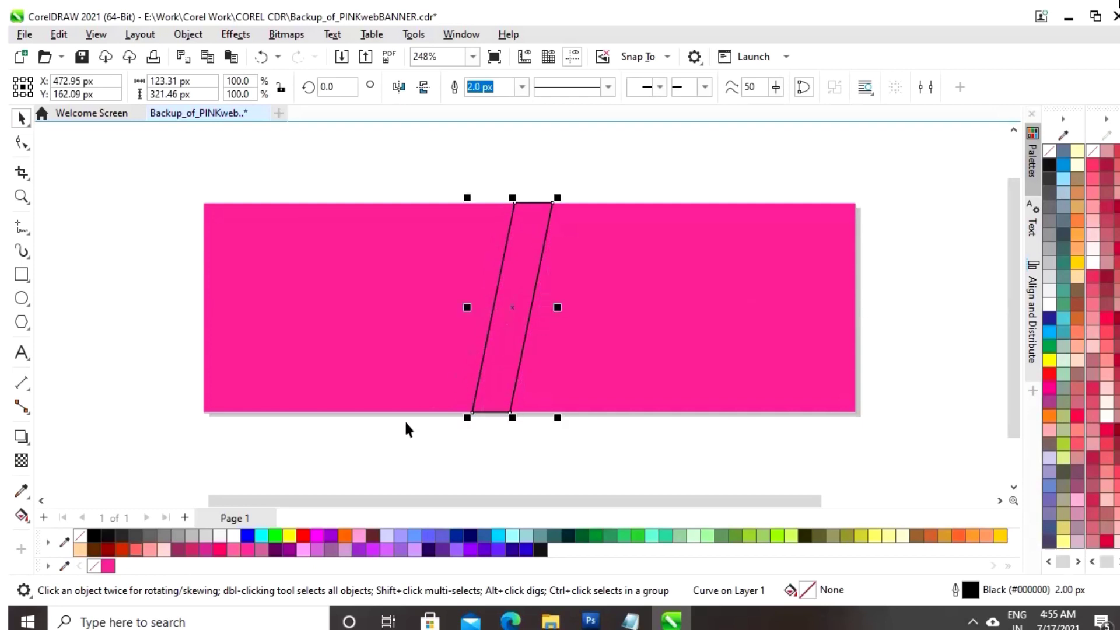
{"action": "left_click", "coordinate": [235, 536]}
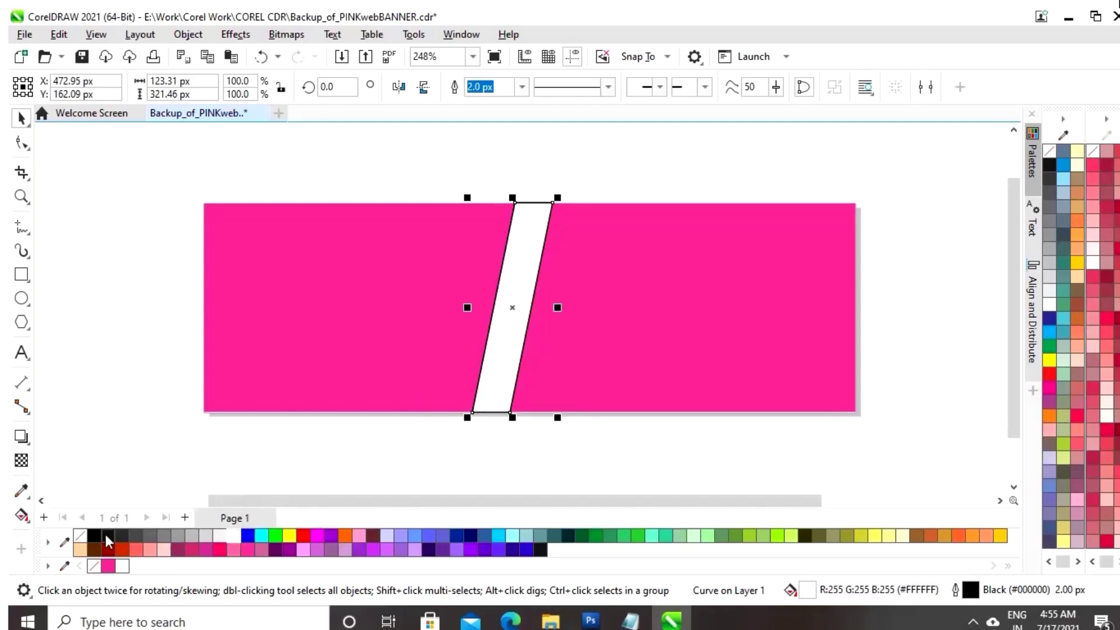
{"action": "right_click", "coordinate": [79, 539]}
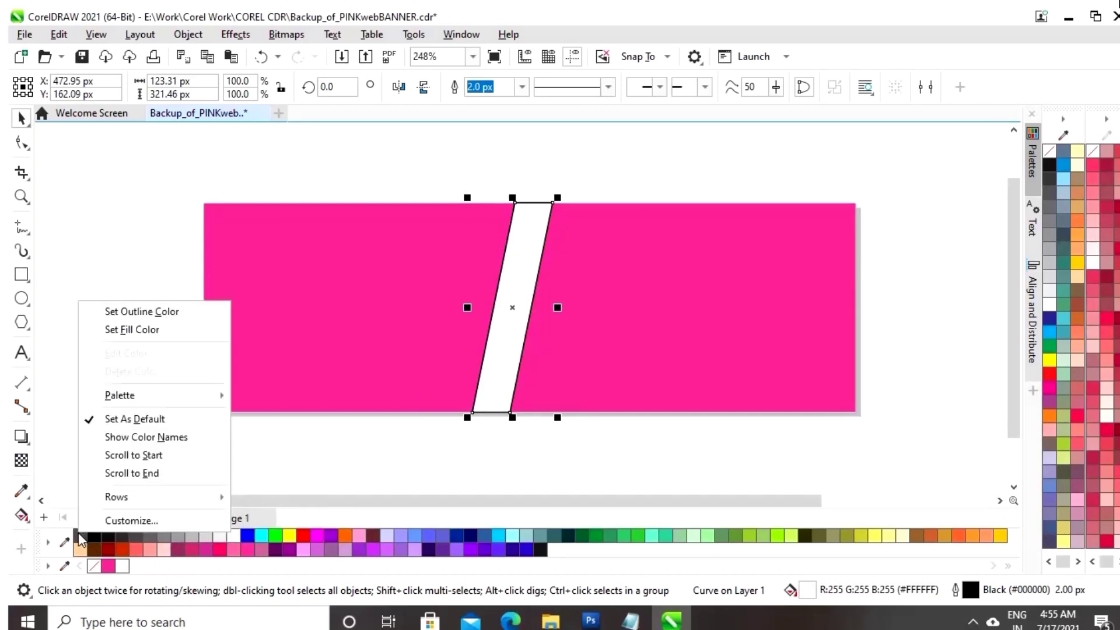
{"action": "left_click", "coordinate": [140, 310]}
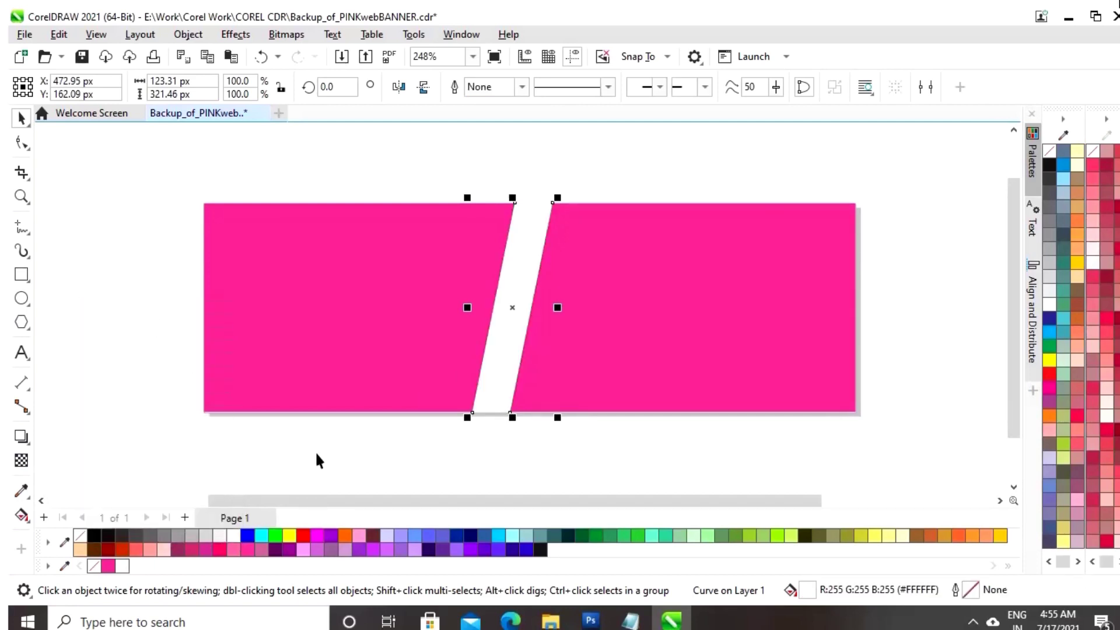
{"action": "left_click", "coordinate": [442, 448]}
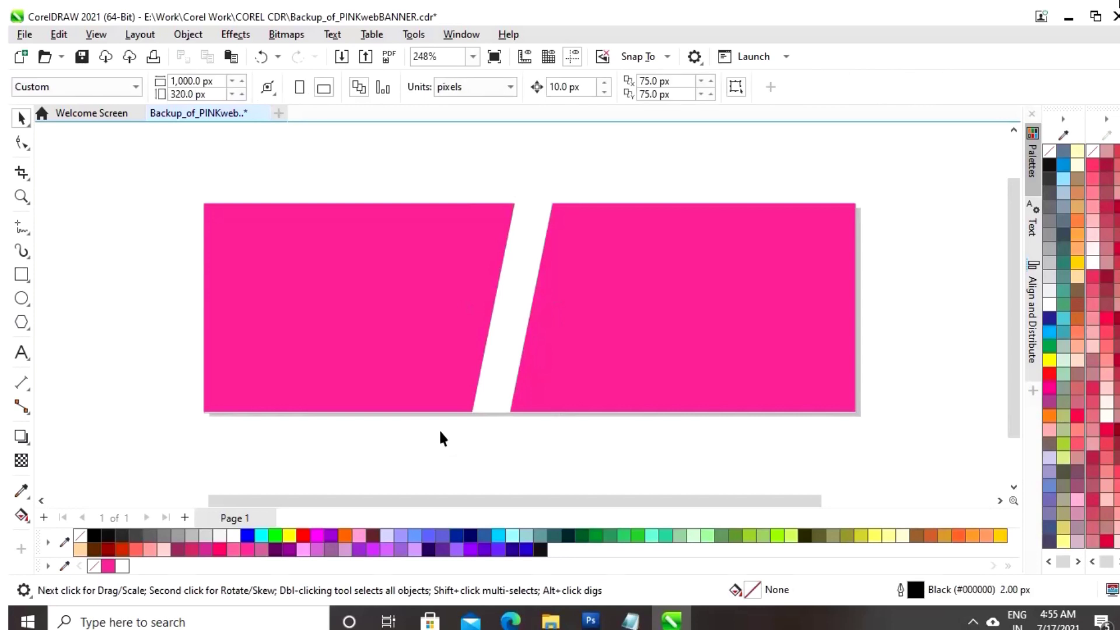
Draw a horizontal bar about 489 by 57 px from the banner's left edge across the lower part of the slanted strip.
{"action": "left_click", "coordinate": [22, 274]}
{"action": "left_click_drag", "start_coordinate": [205, 351], "coordinate": [523, 388]}
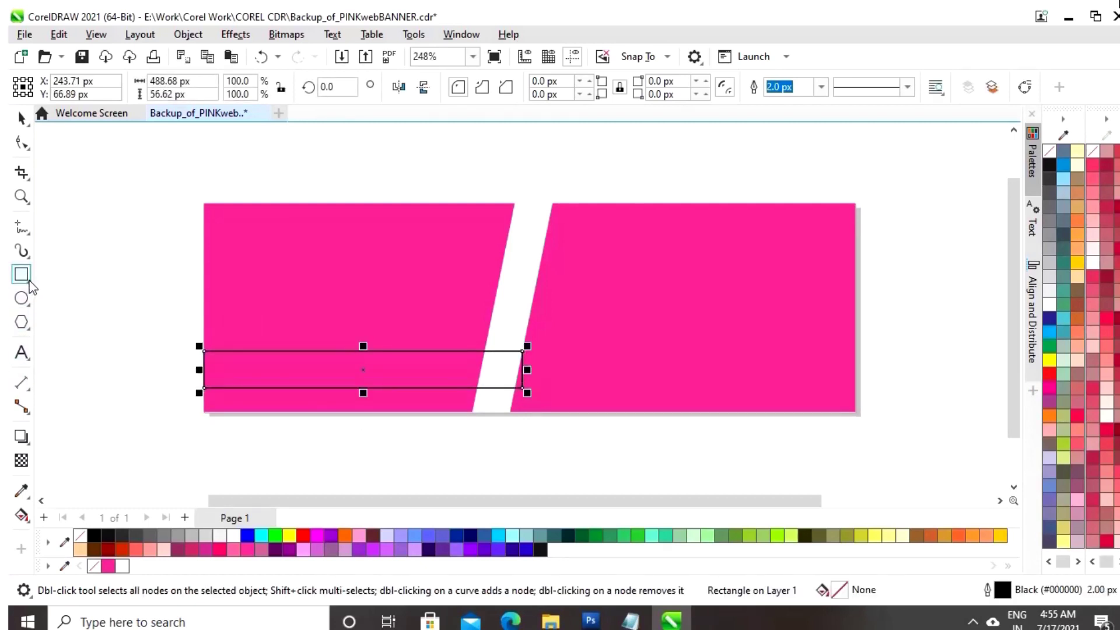
{"action": "left_click", "coordinate": [22, 118]}
Fill the horizontal bar with black and remove its outline.
{"action": "left_click", "coordinate": [93, 535]}
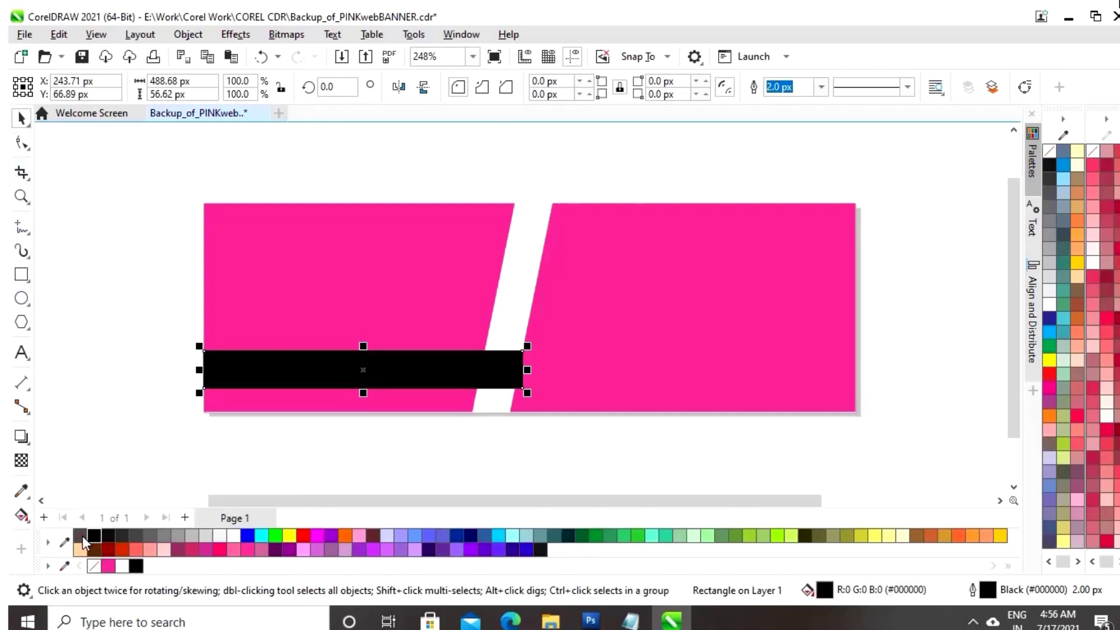
{"action": "right_click", "coordinate": [82, 536]}
{"action": "left_click", "coordinate": [148, 318]}
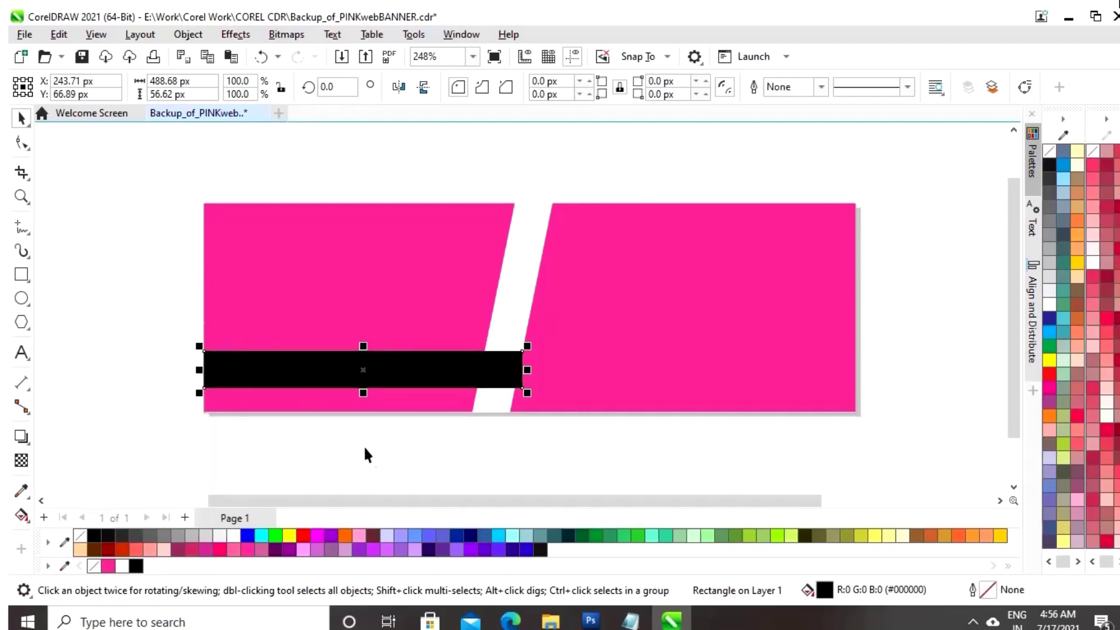
{"action": "left_click", "coordinate": [398, 441]}
Convert the black bar to curves and shift its lower-right corner slightly outward to slant the bar's right end.
{"action": "left_click", "coordinate": [507, 364]}
{"action": "right_click", "coordinate": [253, 373]}
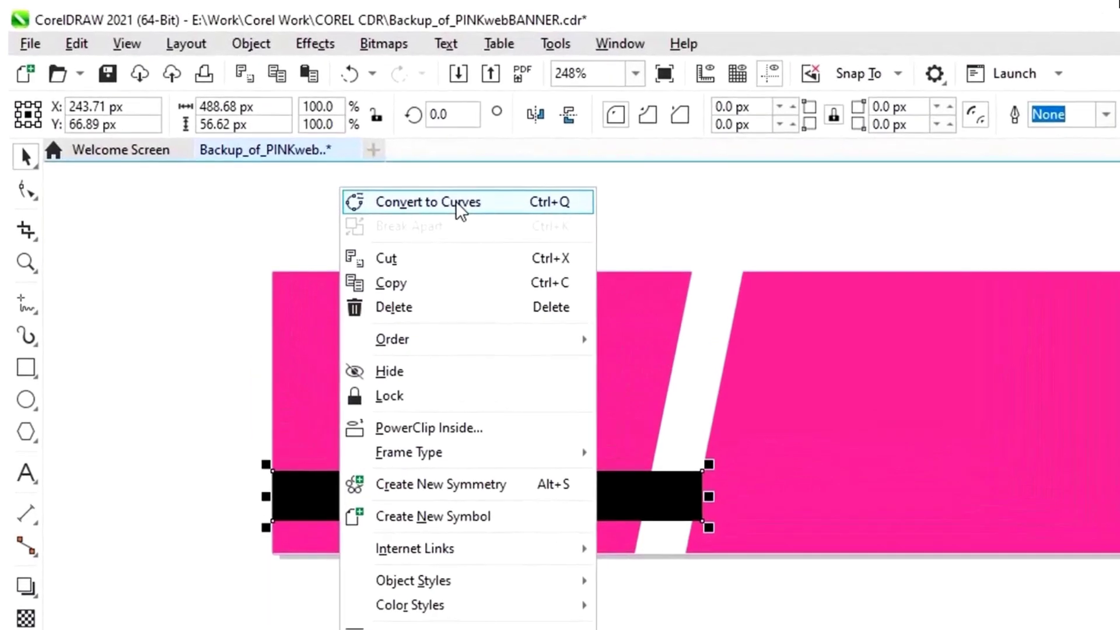
{"action": "left_click", "coordinate": [340, 150]}
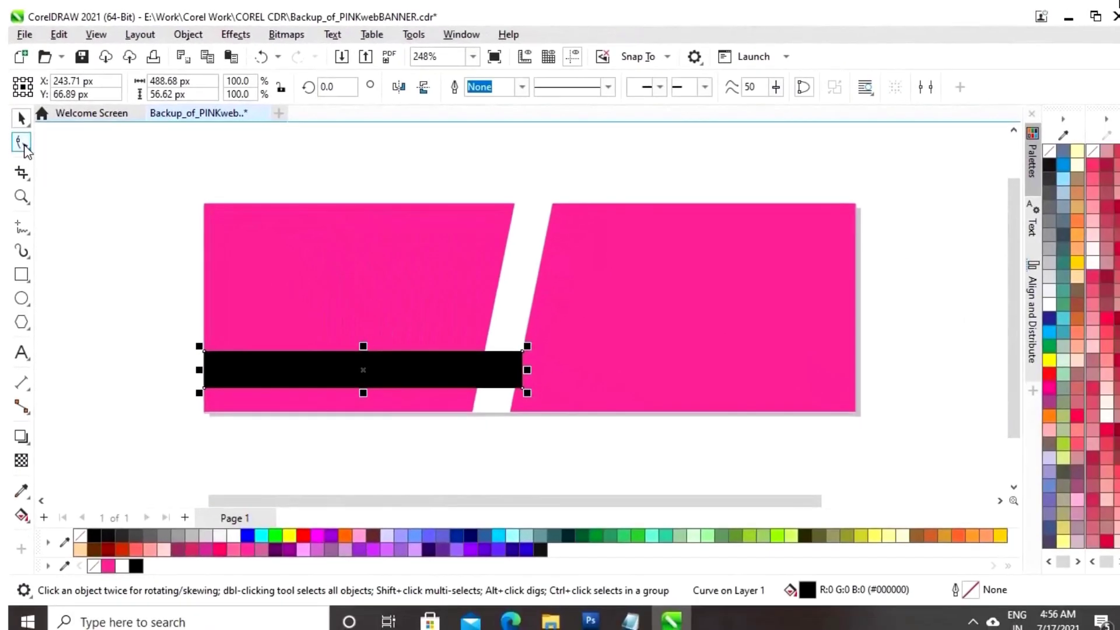
{"action": "left_click", "coordinate": [26, 190]}
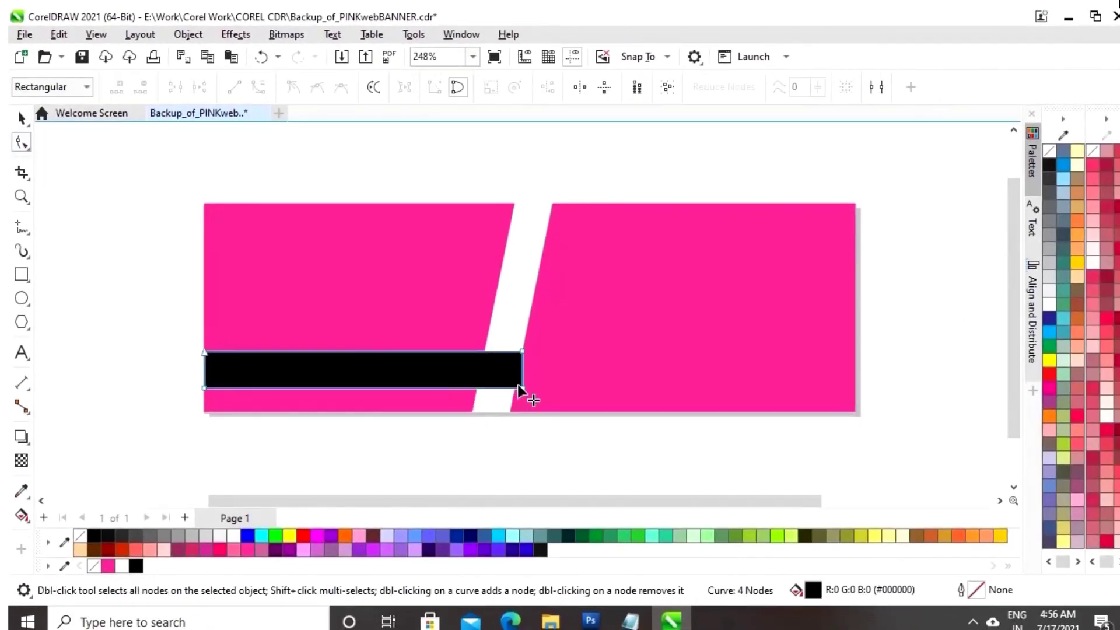
{"action": "left_click_drag", "start_coordinate": [521, 388], "coordinate": [534, 388]}
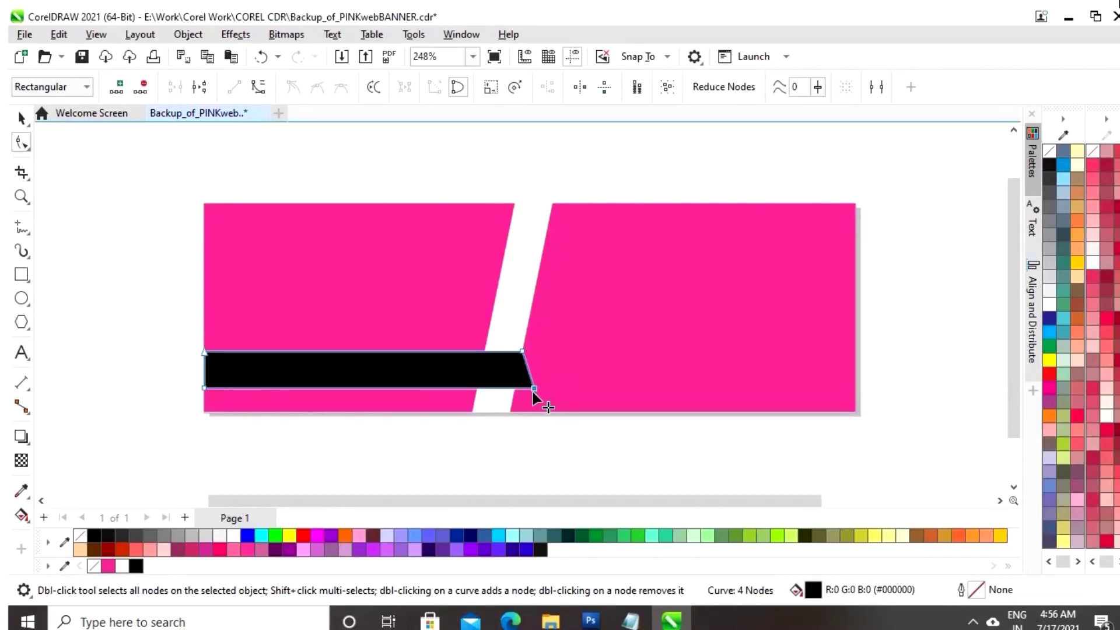
{"action": "left_click", "coordinate": [22, 120]}
{"action": "left_click", "coordinate": [40, 269]}
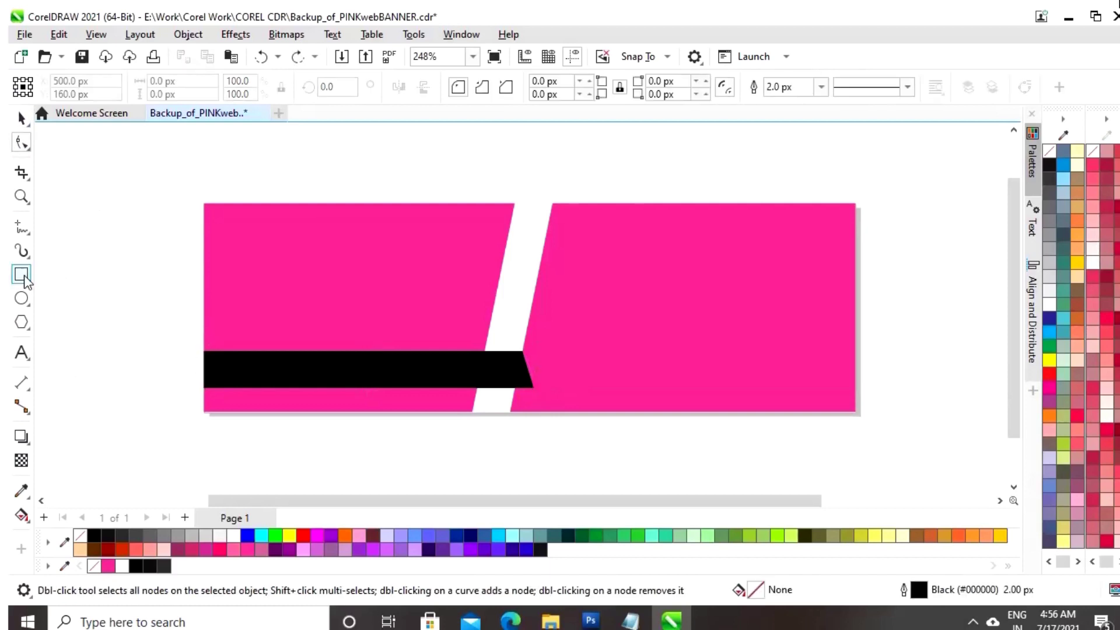
Draw a small rectangle about 62 by 57 px just right of the black bar, matching the bar's height.
{"action": "left_click", "coordinate": [21, 274]}
{"action": "left_click_drag", "start_coordinate": [540, 351], "coordinate": [580, 389]}
{"action": "left_click", "coordinate": [21, 119]}
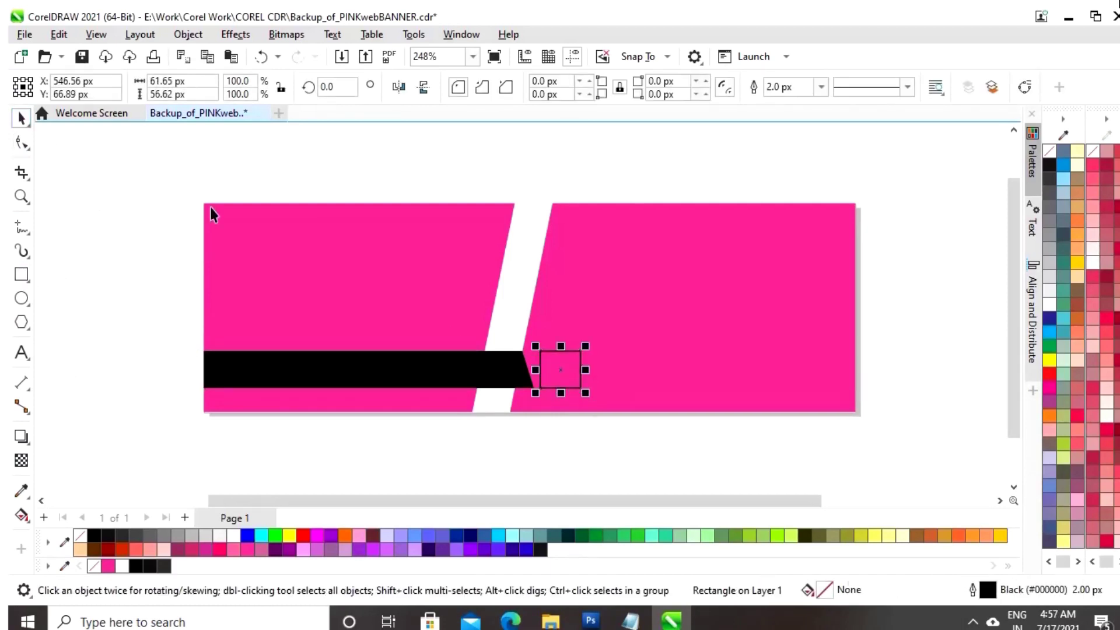
Convert the small rectangle to curves, pulling its lower-left corner down about 23 px and its upper-right corner inward.
{"action": "right_click", "coordinate": [564, 370]}
{"action": "left_click", "coordinate": [625, 152]}
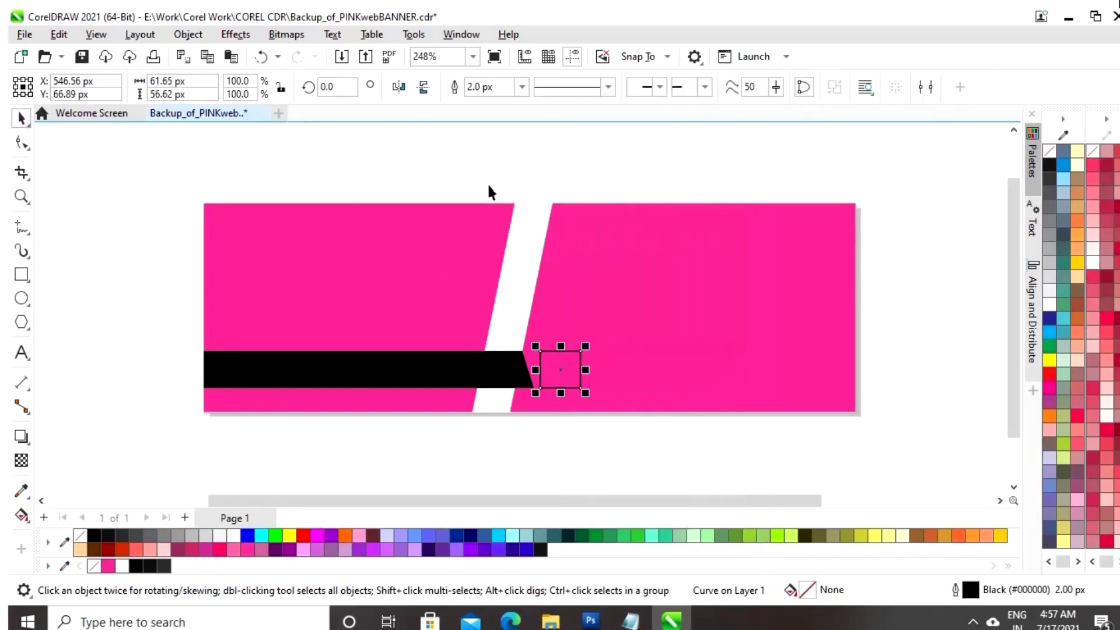
{"action": "left_click", "coordinate": [21, 143]}
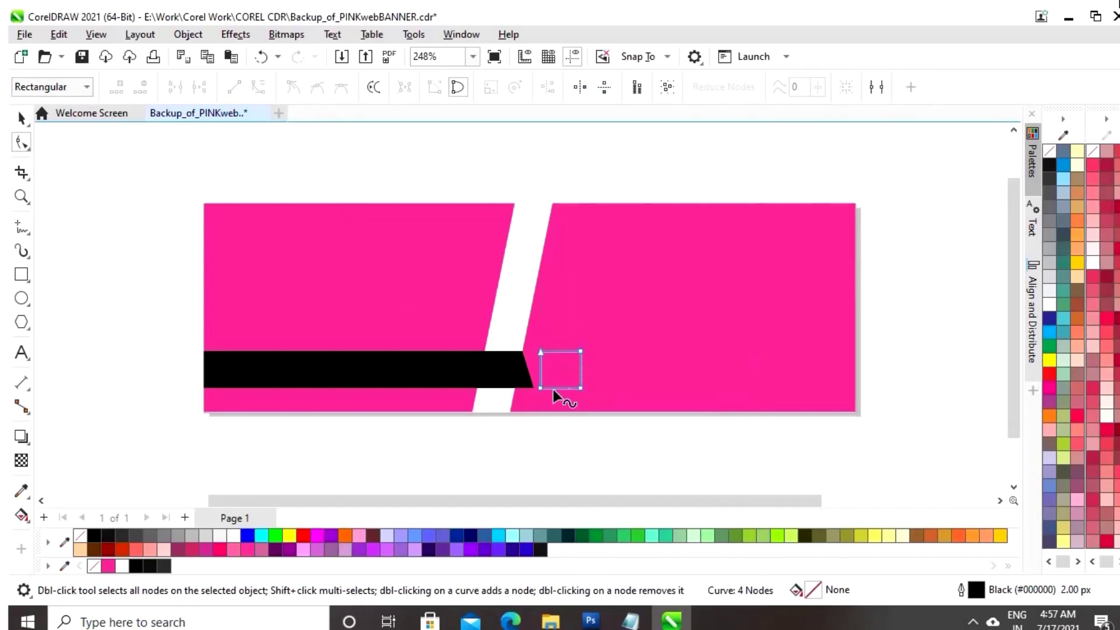
{"action": "left_click_drag", "start_coordinate": [541, 388], "coordinate": [543, 405]}
{"action": "left_click_drag", "start_coordinate": [581, 352], "coordinate": [569, 352]}
{"action": "left_click", "coordinate": [22, 120]}
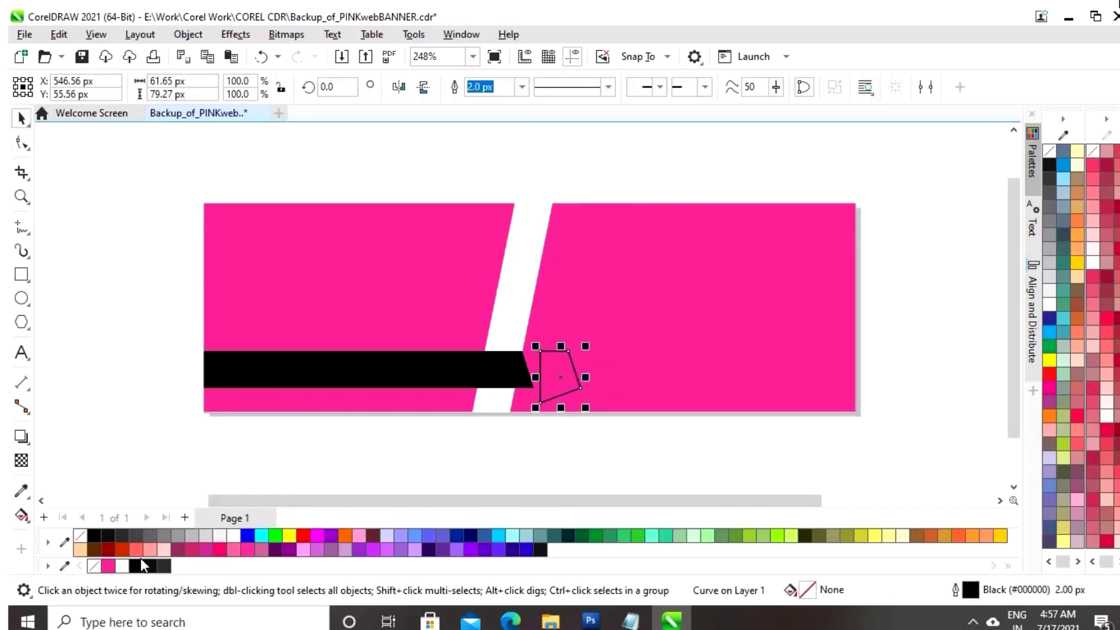
Fill the reshaped rectangle with dark grey #333333 and remove its outline.
{"action": "left_click", "coordinate": [124, 534]}
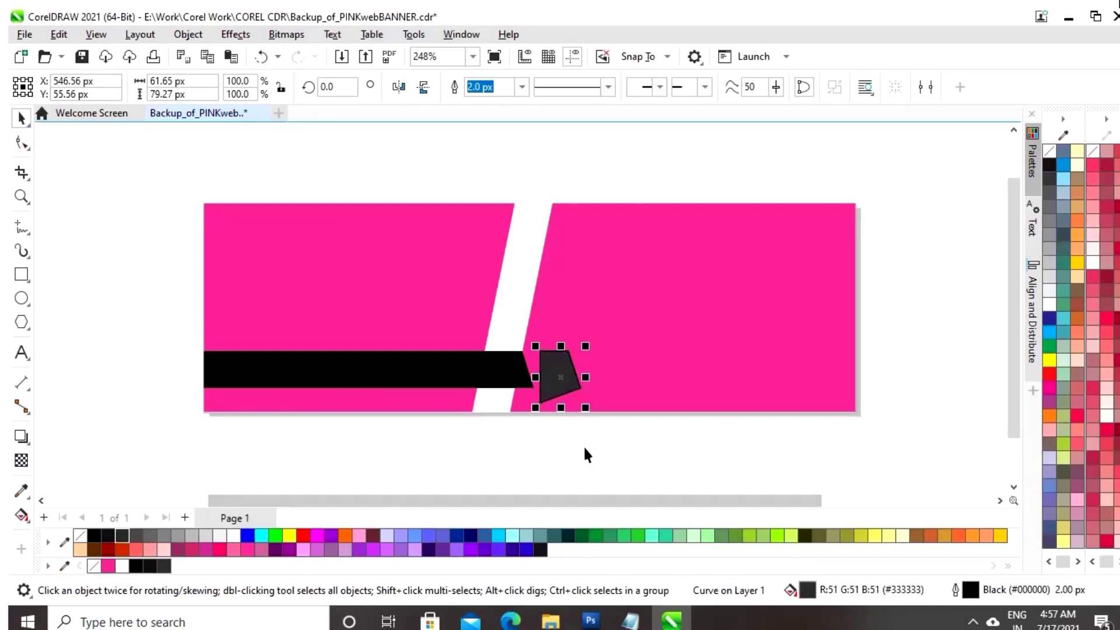
{"action": "right_click", "coordinate": [82, 534]}
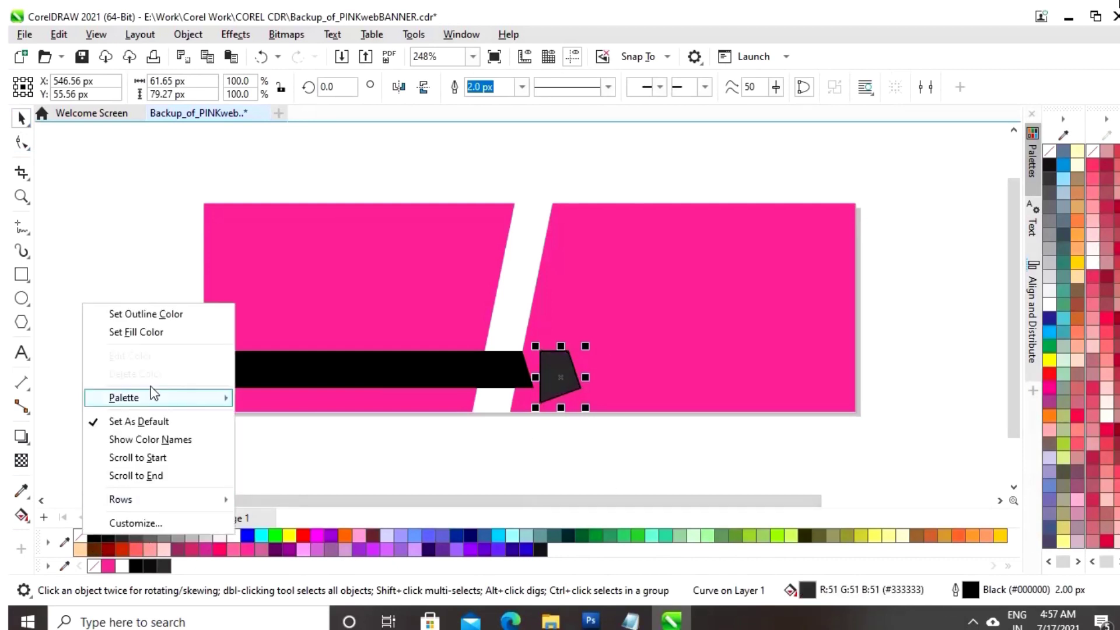
{"action": "left_click", "coordinate": [165, 317]}
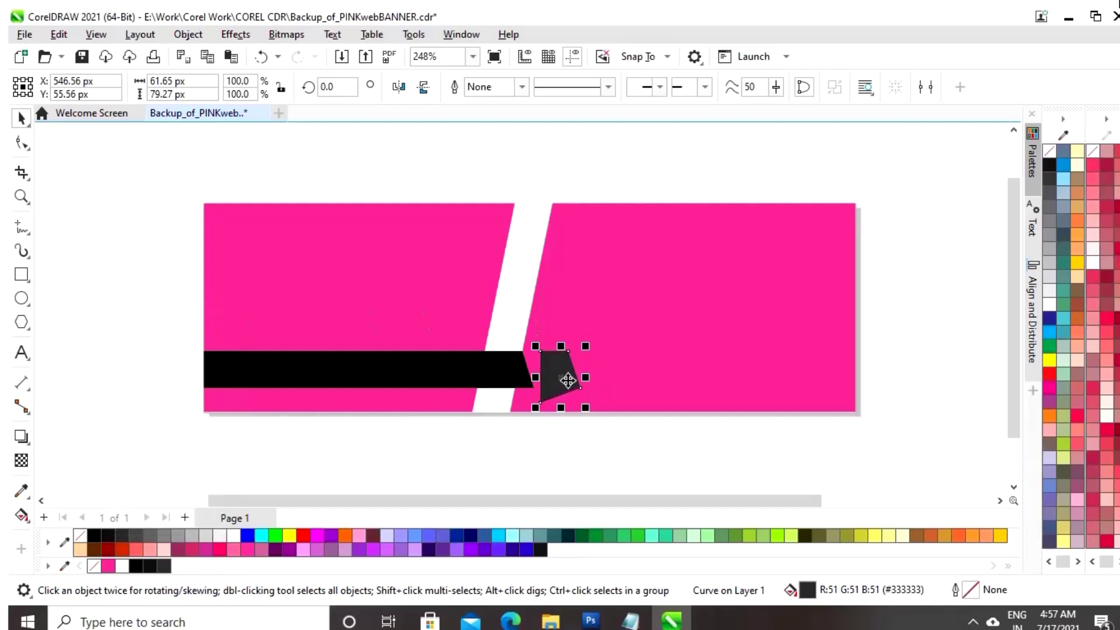
Move the dark grey shape onto the black bar's right end, lining up its slanted edge with the bar's slant.
{"action": "left_click_drag", "start_coordinate": [567, 379], "coordinate": [522, 382]}
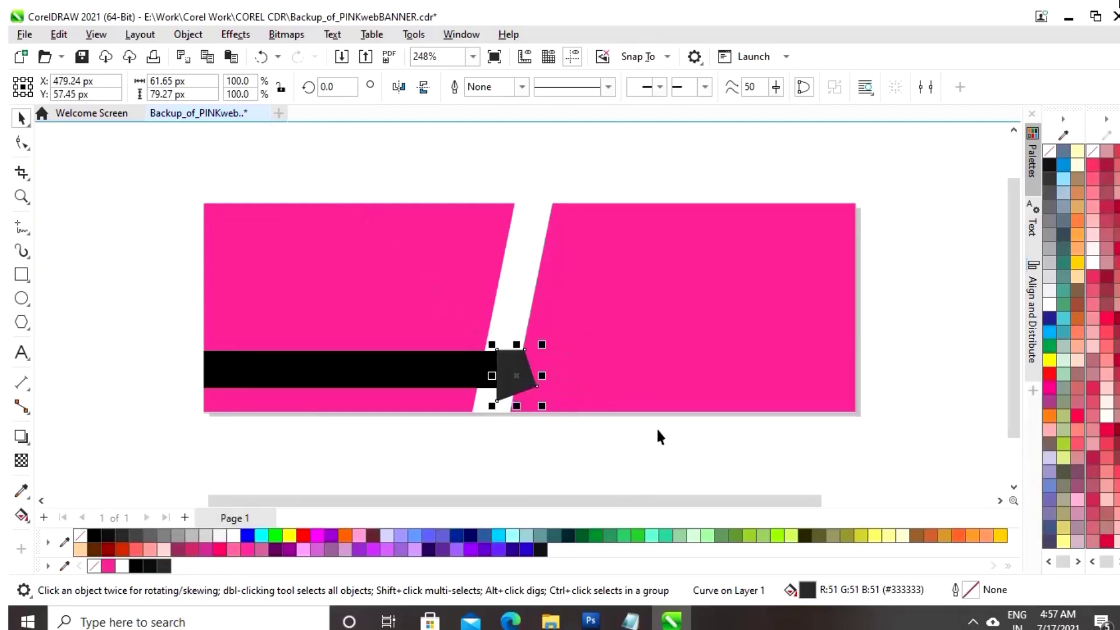
{"action": "key", "text": "Down"}
{"action": "key", "text": "z"}
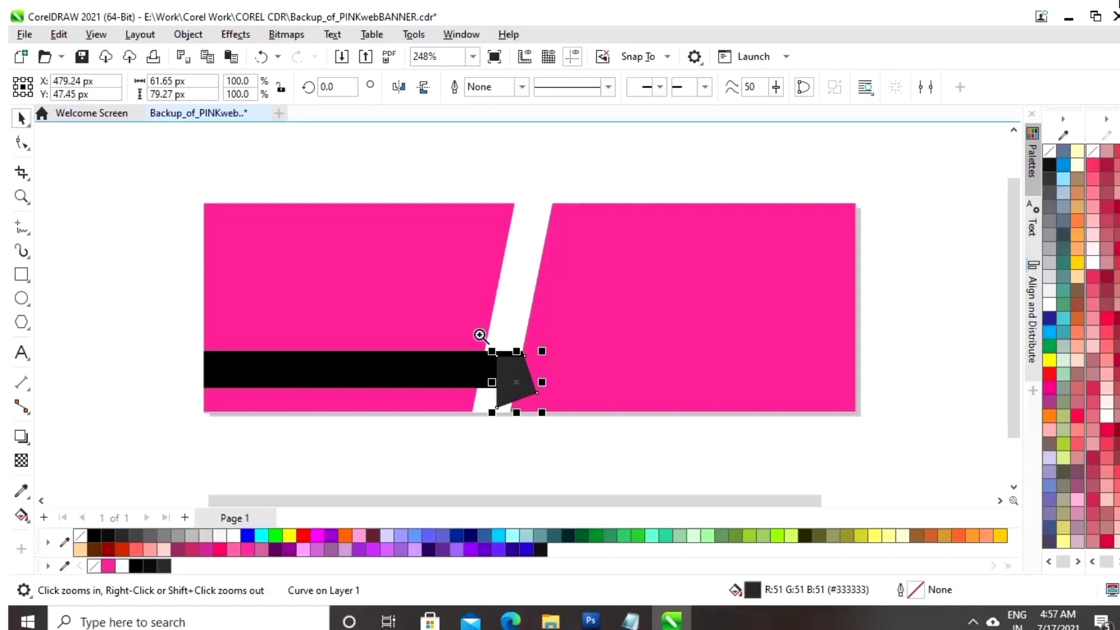
{"action": "left_click_drag", "start_coordinate": [480, 333], "coordinate": [574, 429]}
{"action": "key", "text": "space"}
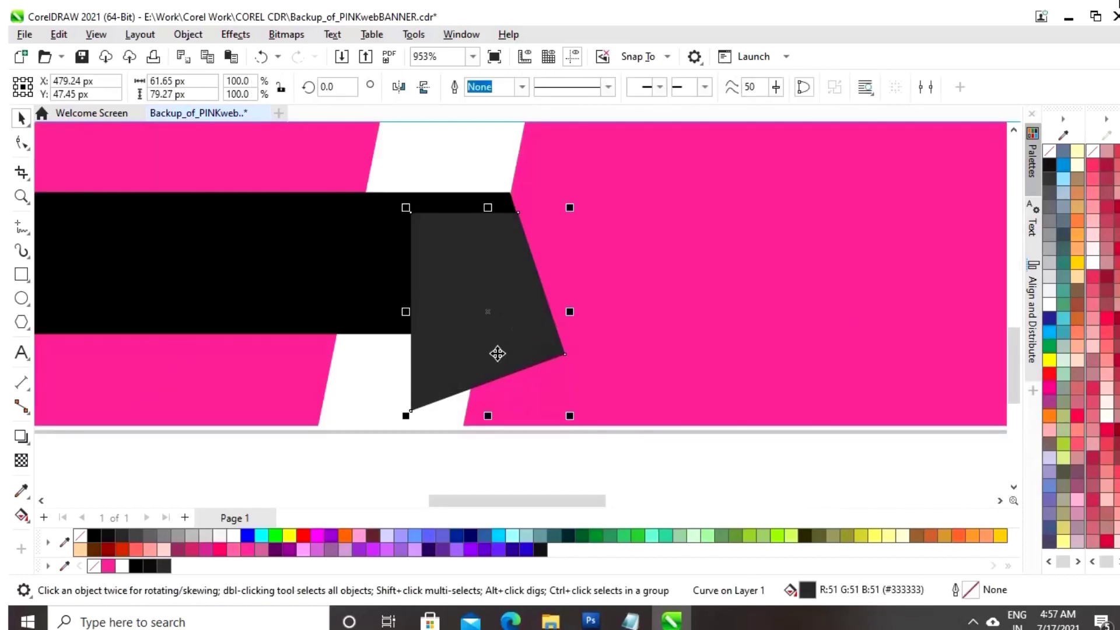
{"action": "left_click_drag", "start_coordinate": [495, 352], "coordinate": [485, 328]}
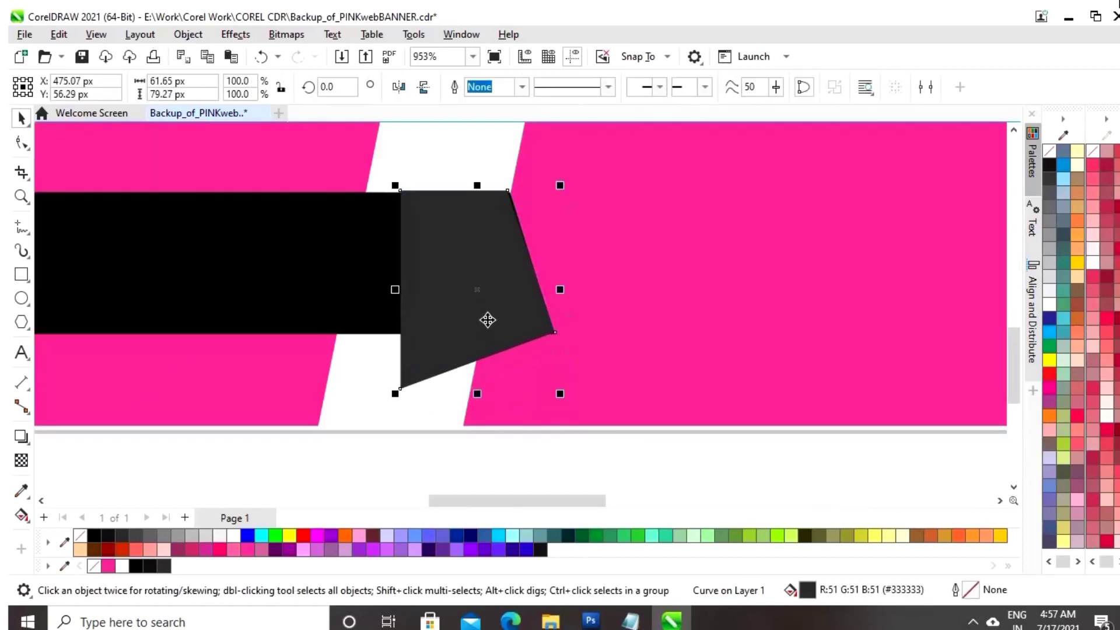
Send the dark grey shape behind both the black bar and the white strip so only a small fold shows.
{"action": "key", "text": "ctrl+Page_Down"}
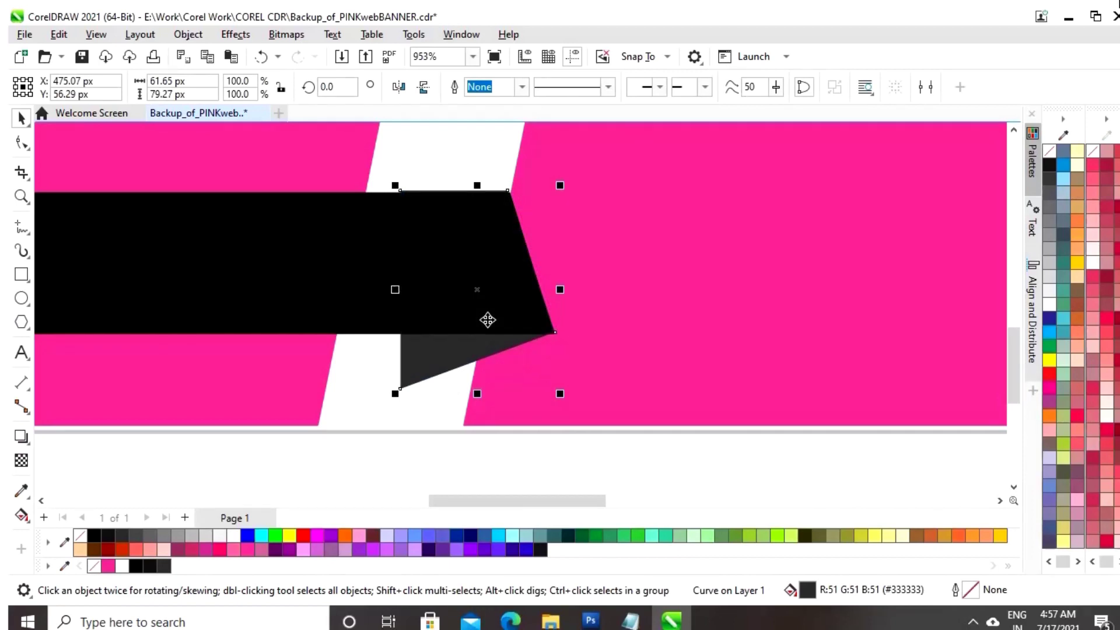
{"action": "left_click", "coordinate": [452, 352]}
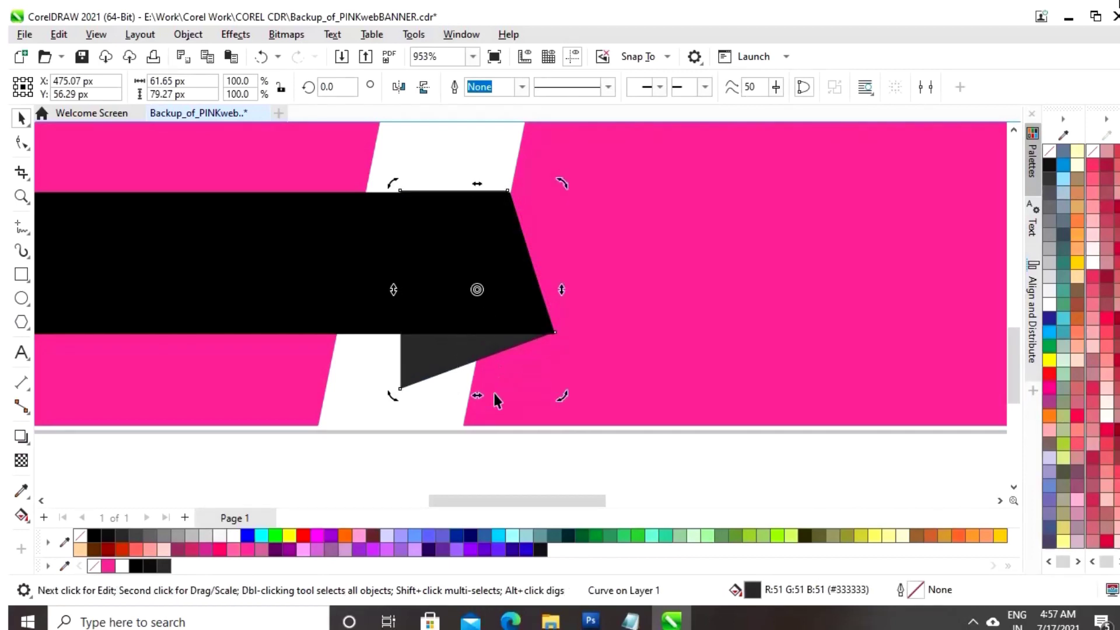
{"action": "left_click", "coordinate": [494, 467]}
{"action": "left_click", "coordinate": [435, 370]}
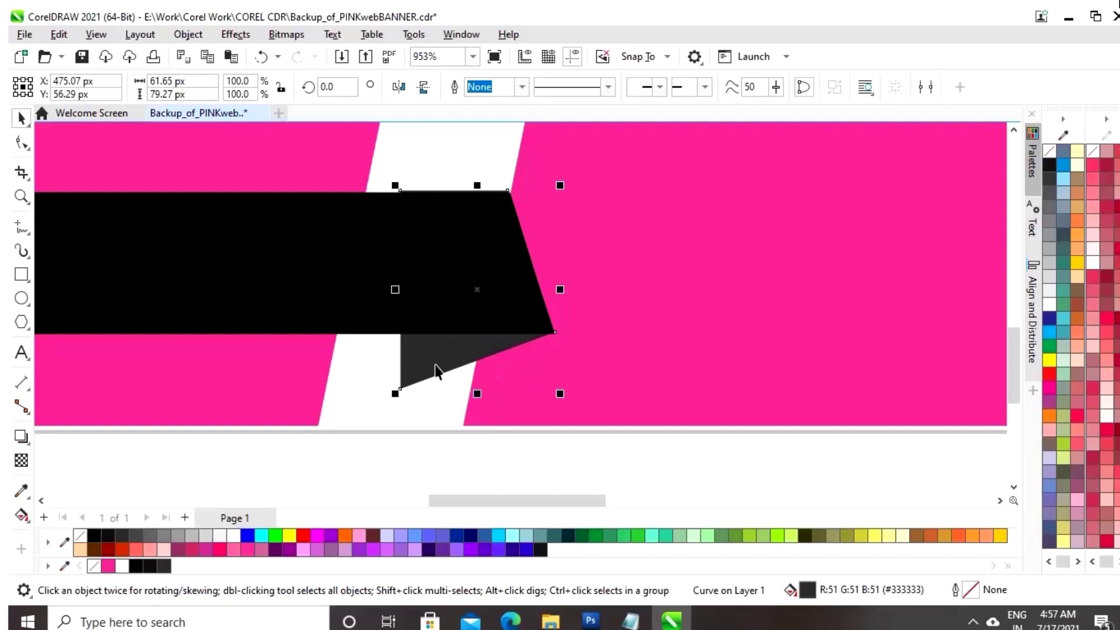
{"action": "key", "text": "ctrl+Page_Down"}
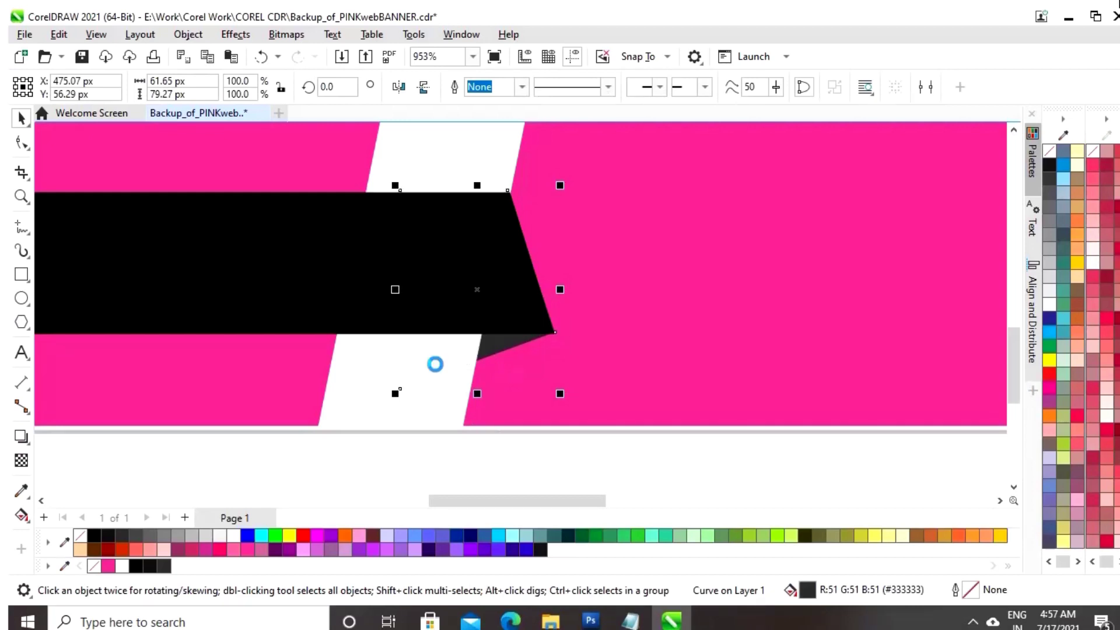
{"action": "left_click", "coordinate": [479, 460]}
{"action": "key", "text": "F4"}
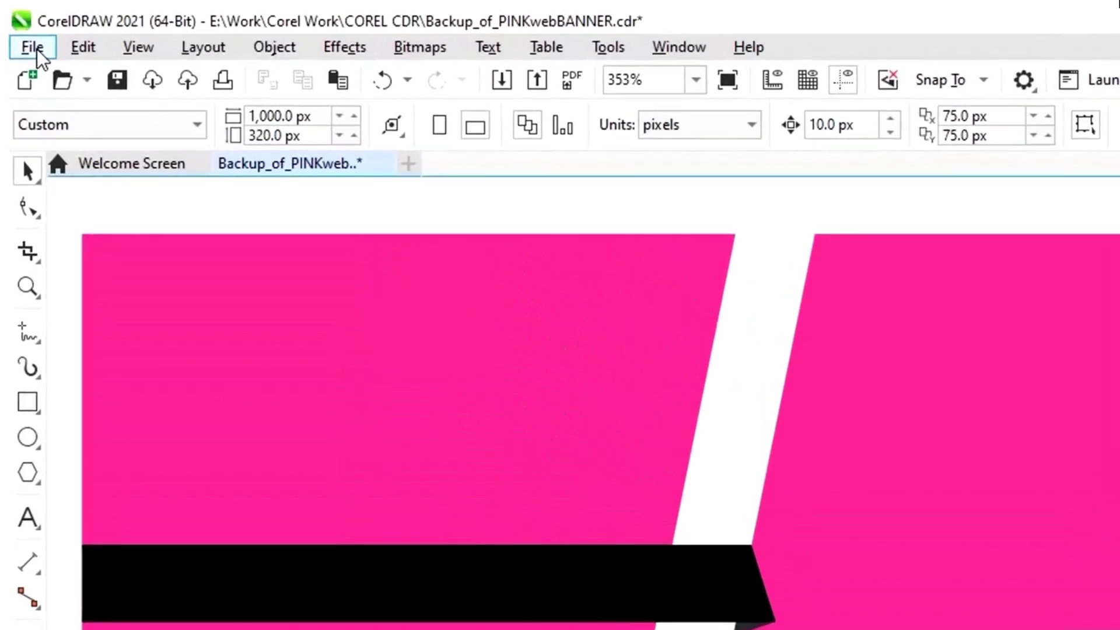
Import the PNG photo of legs in pink high heels at about 202 by 303 px, right of the white strip.
{"action": "left_click", "coordinate": [32, 47]}
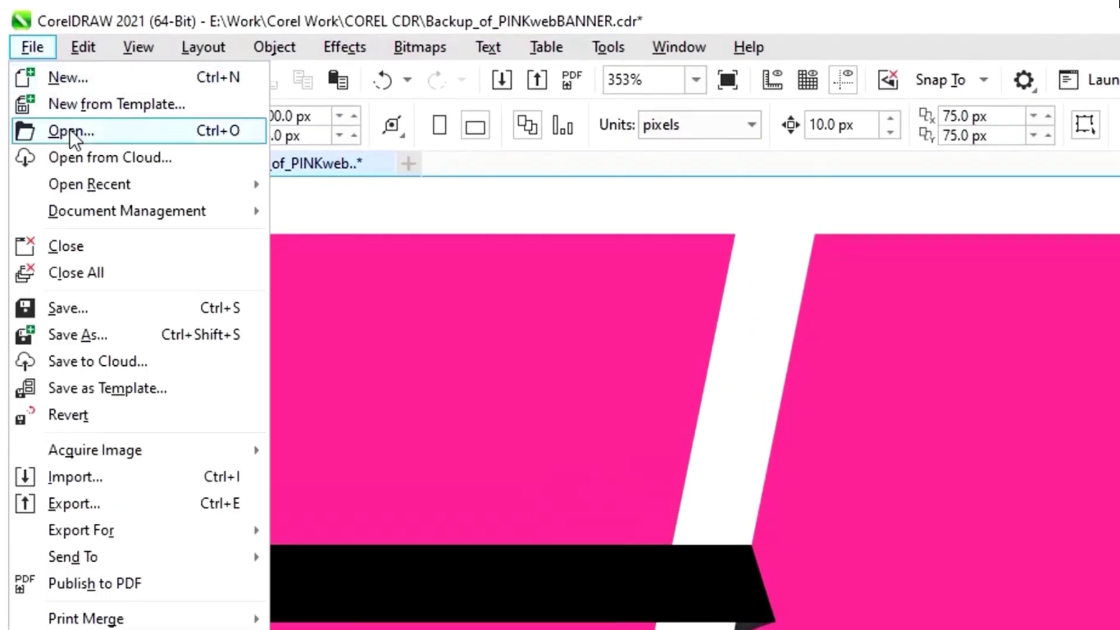
{"action": "left_click", "coordinate": [76, 475]}
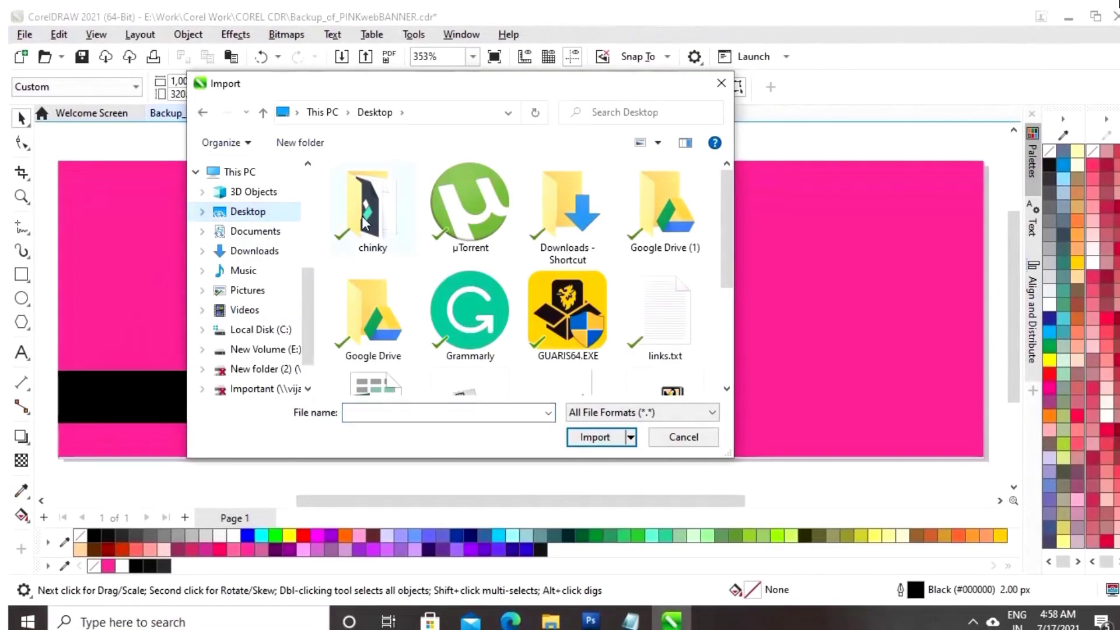
{"action": "scroll", "coordinate": [363, 222], "scroll_direction": "down", "scroll_amount": 3}
{"action": "left_click", "coordinate": [567, 233]}
{"action": "left_click", "coordinate": [595, 437]}
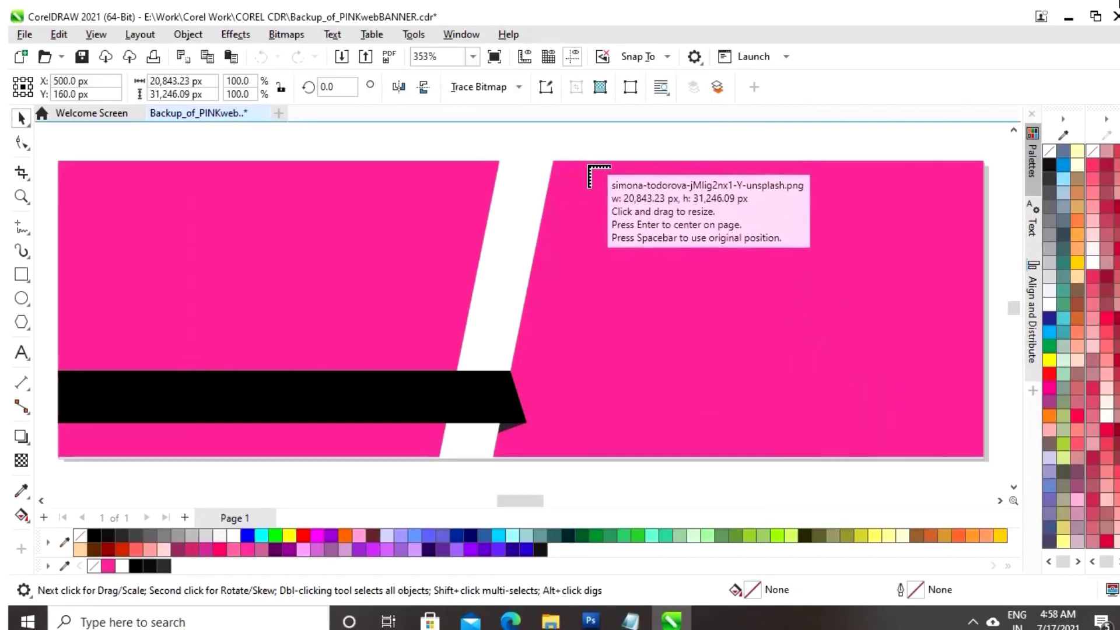
{"action": "left_click_drag", "start_coordinate": [590, 163], "coordinate": [997, 450]}
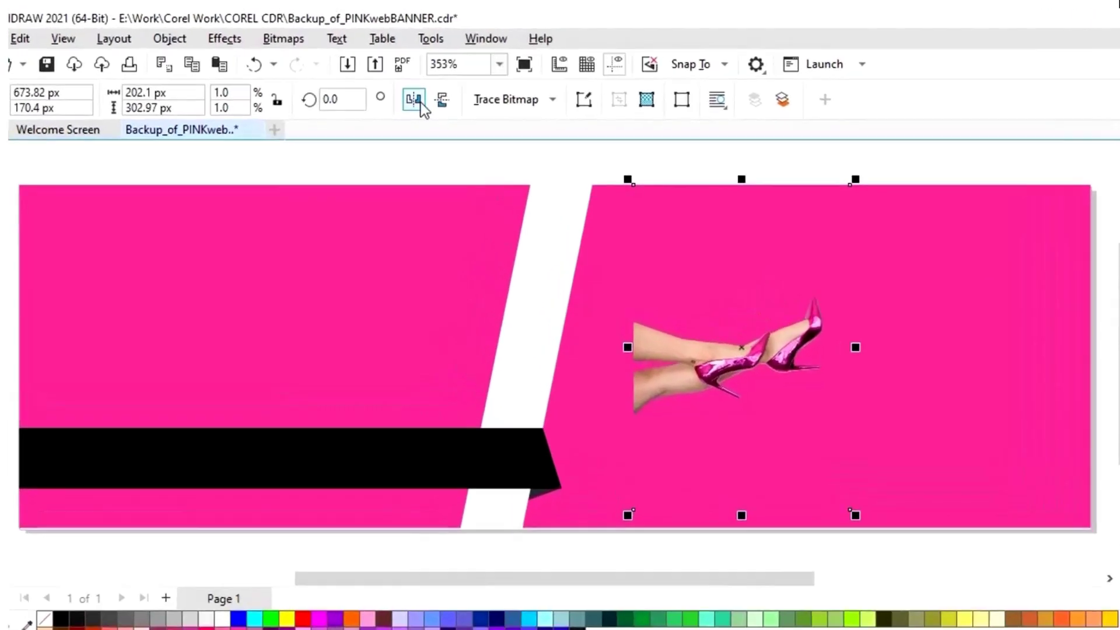
Mirror the heels photo horizontally and enlarge it to about 511 by 766 px across the banner's right part.
{"action": "left_click", "coordinate": [399, 87]}
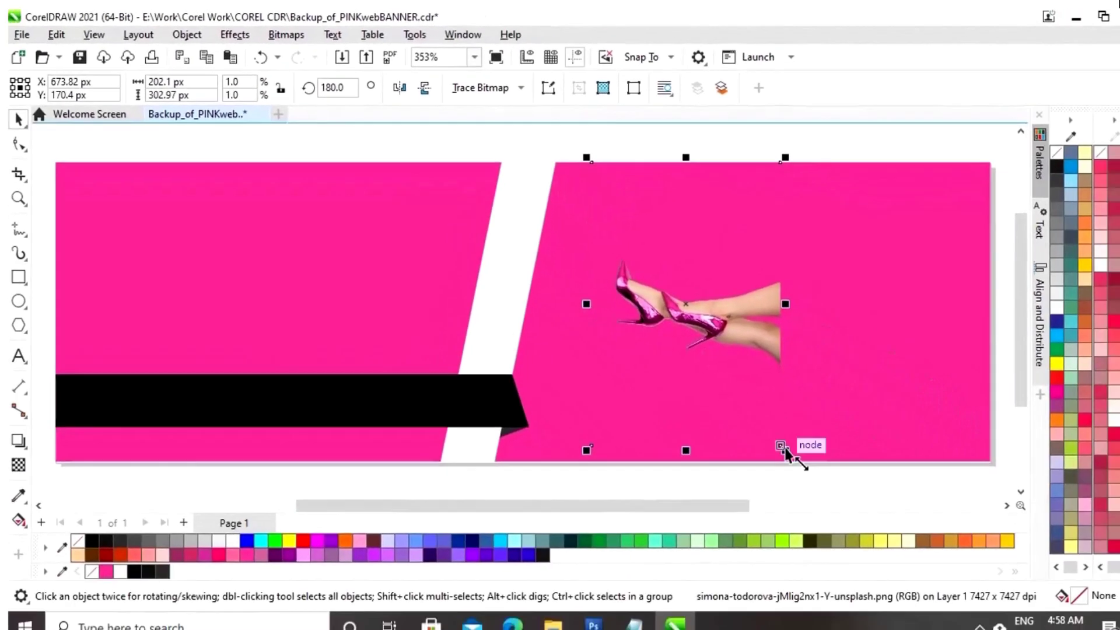
{"action": "left_click_drag", "start_coordinate": [785, 449], "coordinate": [876, 496]}
{"action": "scroll", "coordinate": [842, 392], "scroll_direction": "down", "scroll_amount": 1}
{"action": "left_click_drag", "start_coordinate": [842, 392], "coordinate": [850, 357]}
{"action": "left_click_drag", "start_coordinate": [871, 424], "coordinate": [972, 484]}
{"action": "left_click_drag", "start_coordinate": [808, 336], "coordinate": [794, 251]}
{"action": "left_click_drag", "start_coordinate": [835, 396], "coordinate": [880, 463]}
{"action": "left_click_drag", "start_coordinate": [757, 256], "coordinate": [710, 220]}
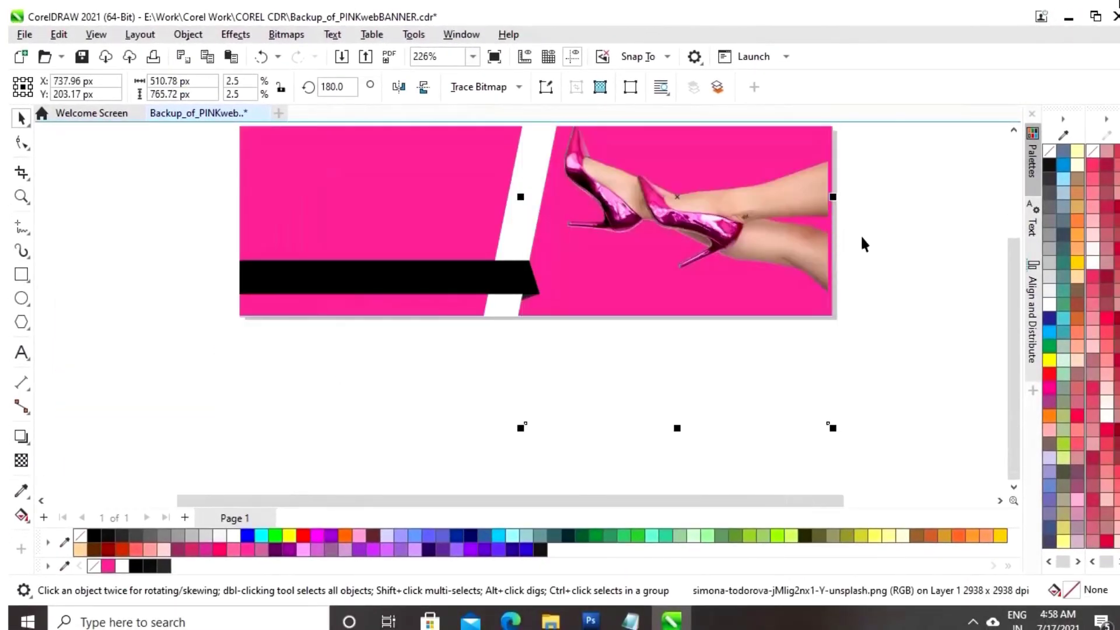
{"action": "left_click", "coordinate": [861, 235]}
{"action": "left_click_drag", "start_coordinate": [1015, 458], "coordinate": [1020, 407]}
{"action": "scroll", "coordinate": [1024, 413], "scroll_direction": "up", "scroll_amount": 1}
{"action": "left_click", "coordinate": [778, 341]}
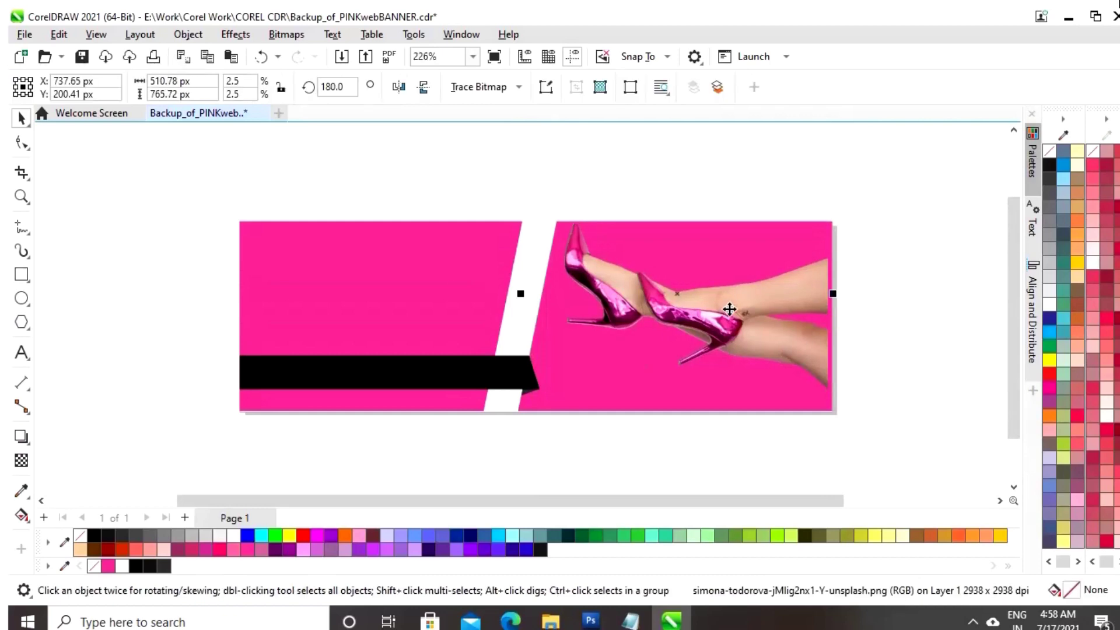
Align the right edges of the heels photo and the pink background.
{"action": "left_click", "coordinate": [391, 291], "text": "shift"}
{"action": "left_click", "coordinate": [1033, 320]}
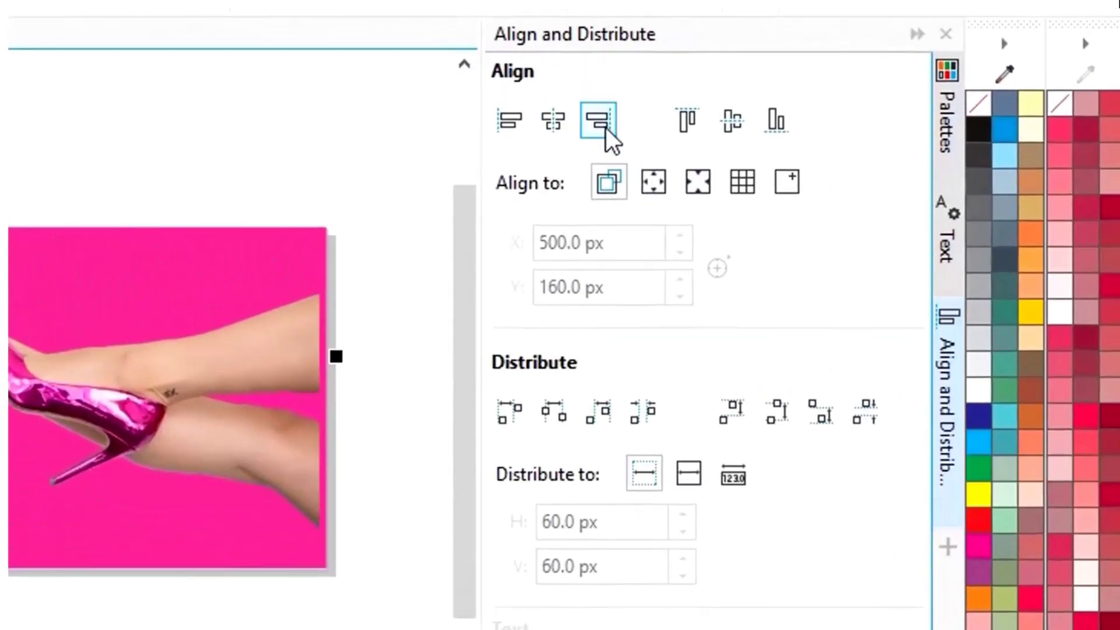
{"action": "left_click", "coordinate": [694, 138]}
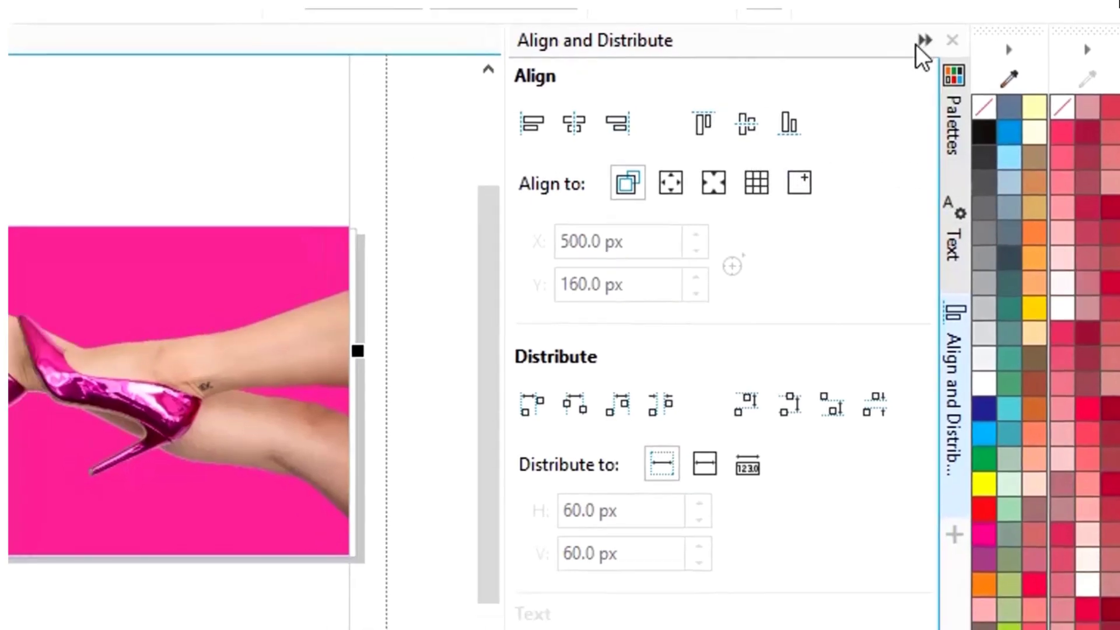
{"action": "left_click", "coordinate": [924, 41]}
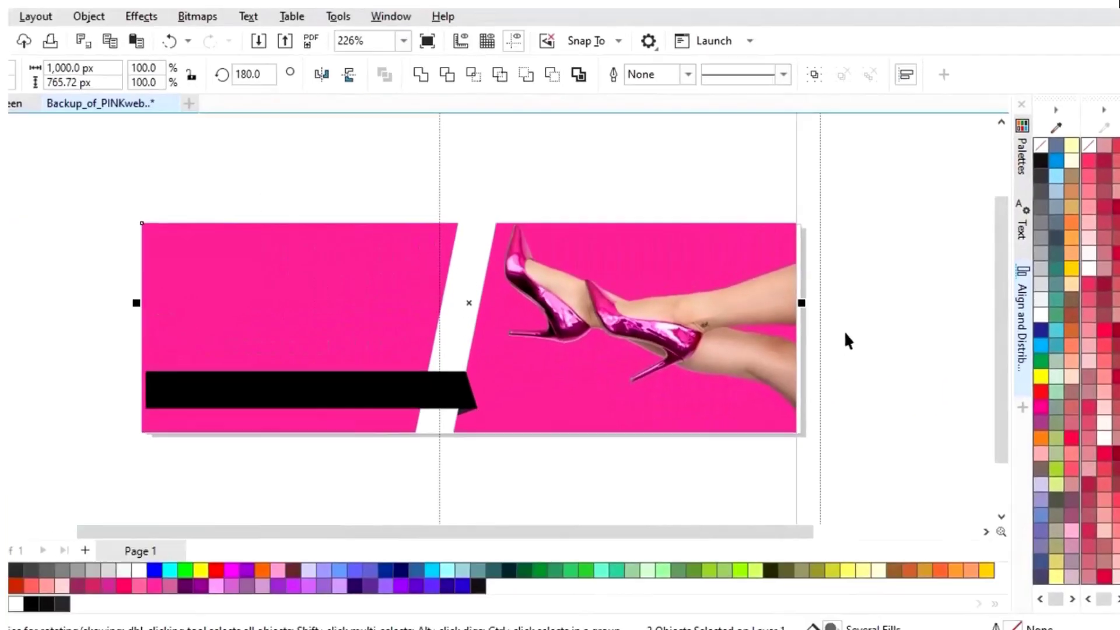
{"action": "left_click", "coordinate": [936, 251]}
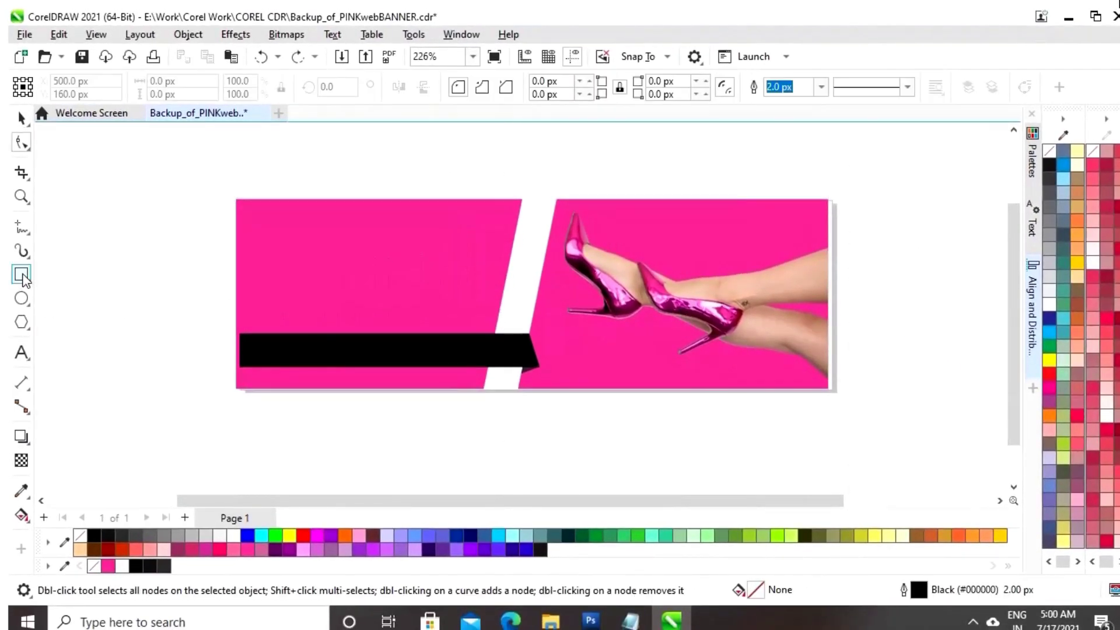
Draw a rectangular frame about 331 by 244 px over the heels photo.
{"action": "left_click", "coordinate": [23, 276]}
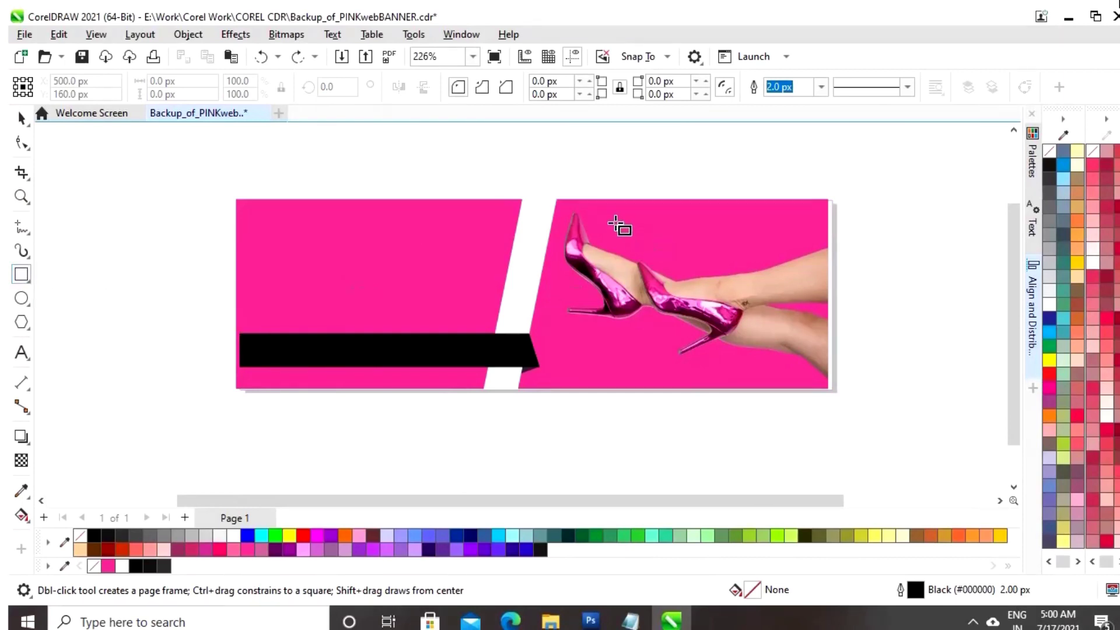
{"action": "left_click_drag", "start_coordinate": [608, 222], "coordinate": [804, 366]}
{"action": "left_click", "coordinate": [22, 118]}
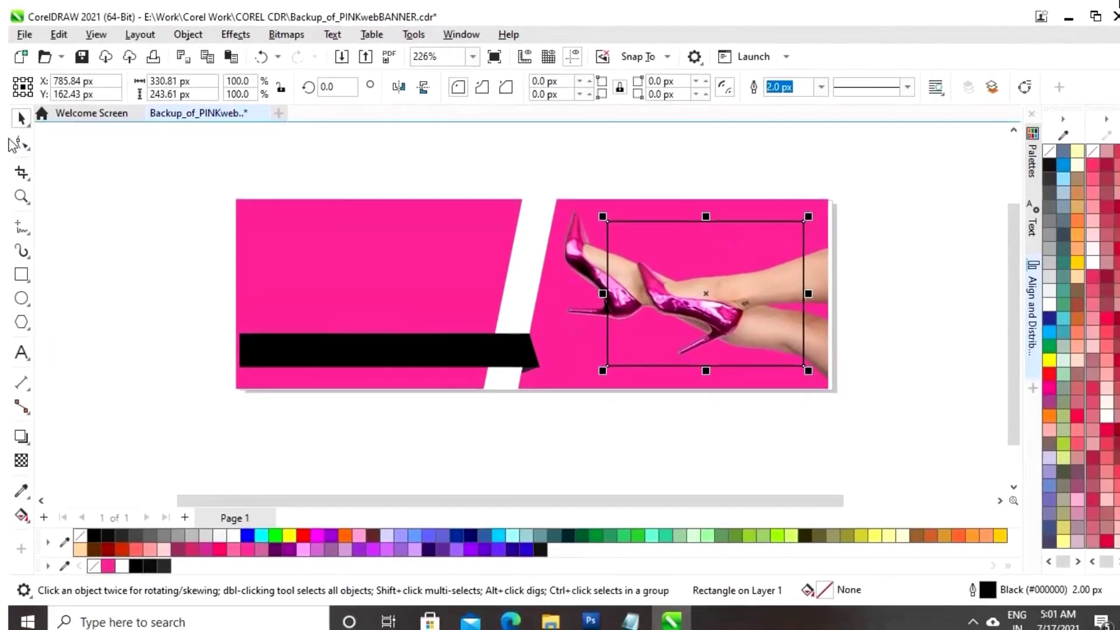
Round only the frame's upper-left and lower-right corners to a radius of about 44 px.
{"action": "left_click", "coordinate": [22, 142]}
{"action": "left_click", "coordinate": [608, 222]}
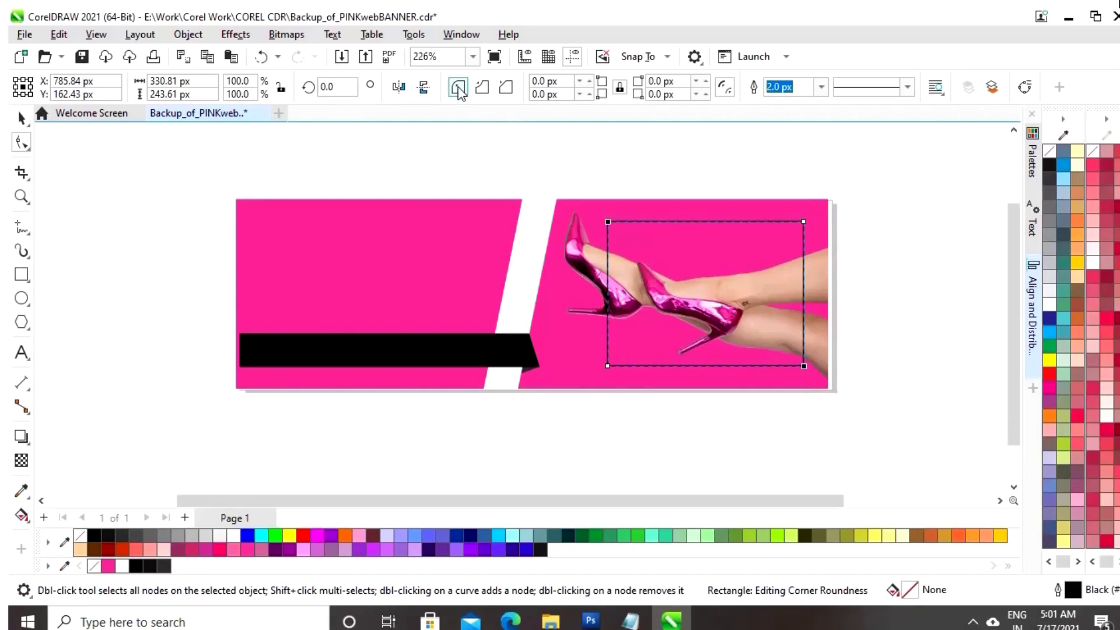
{"action": "left_click_drag", "start_coordinate": [612, 222], "coordinate": [633, 230]}
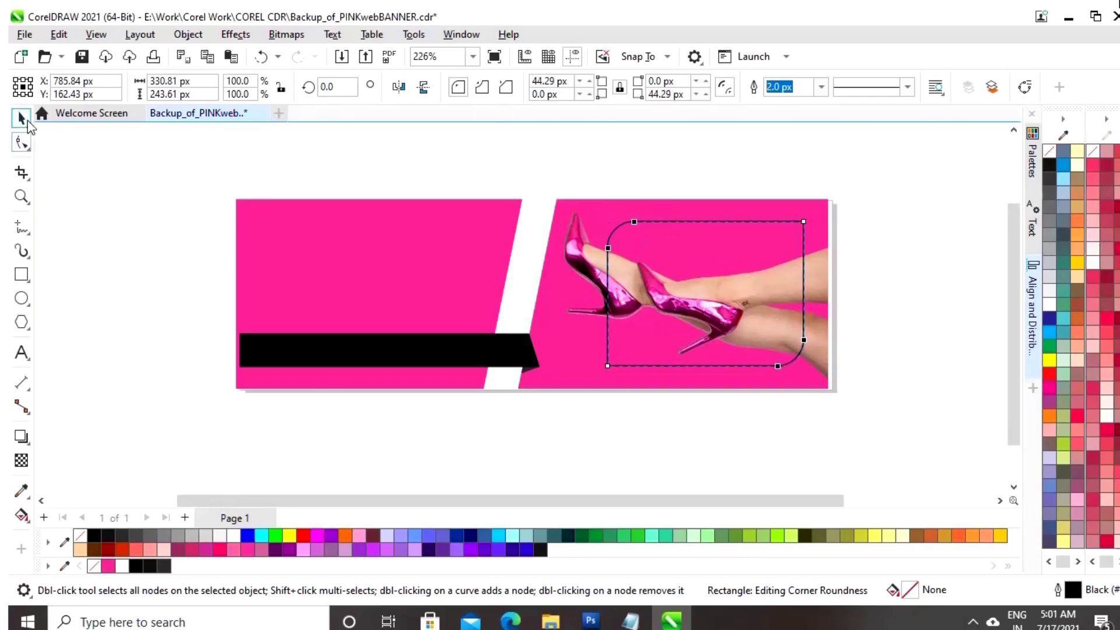
{"action": "left_click", "coordinate": [23, 119]}
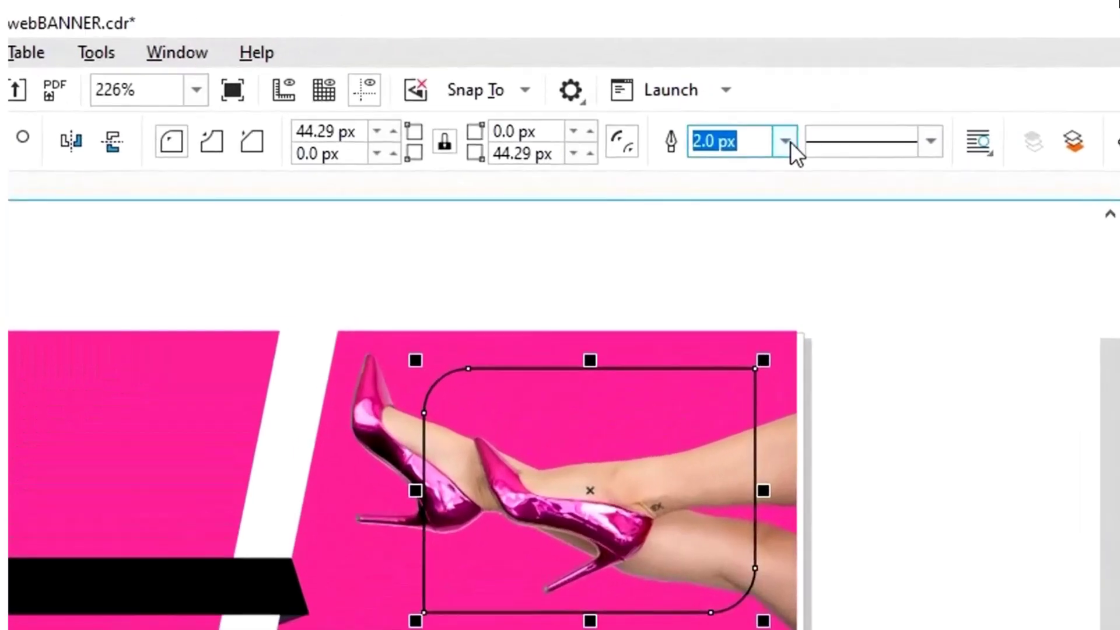
Set the frame's outline width to 8 px and move the frame about 32 px left and 15 px up.
{"action": "left_click", "coordinate": [821, 87]}
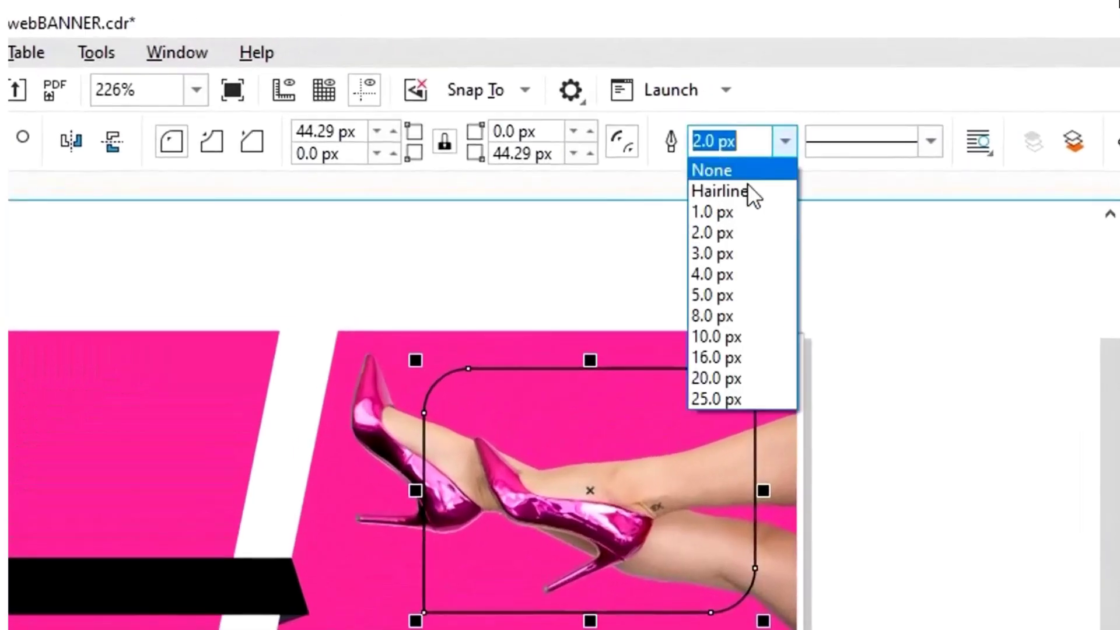
{"action": "left_click", "coordinate": [718, 290]}
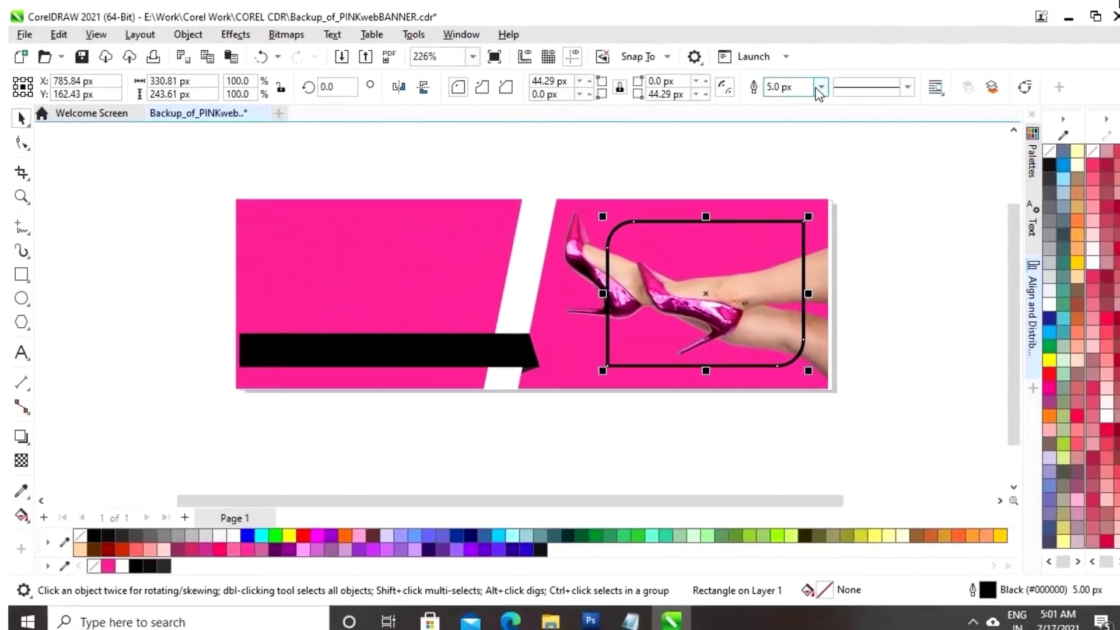
{"action": "left_click", "coordinate": [786, 141]}
{"action": "left_click", "coordinate": [781, 190]}
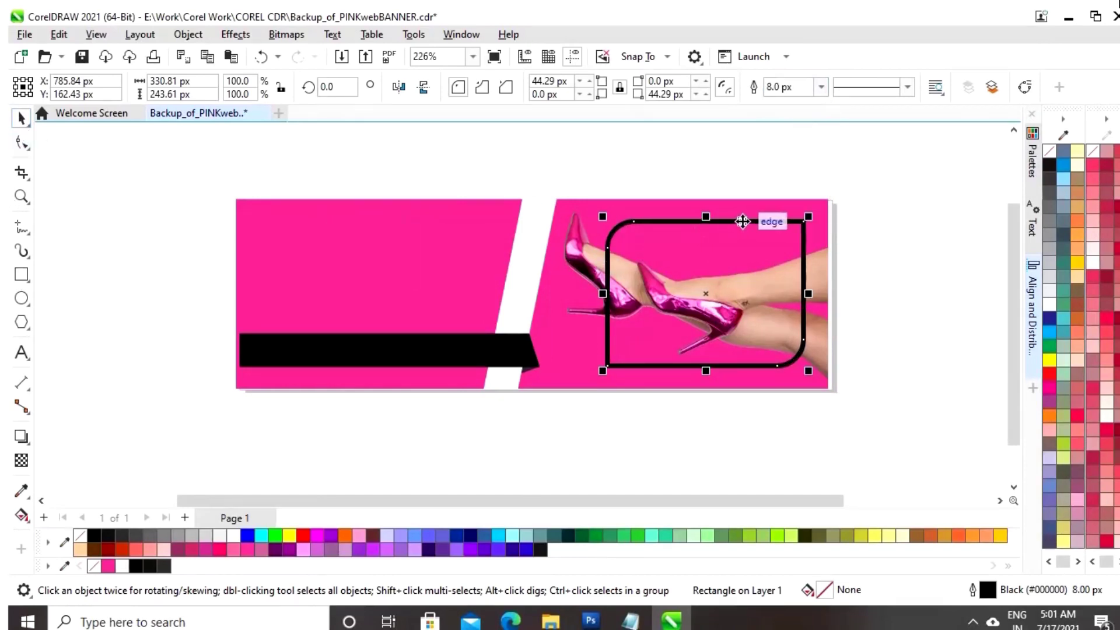
{"action": "left_click_drag", "start_coordinate": [740, 220], "coordinate": [723, 213]}
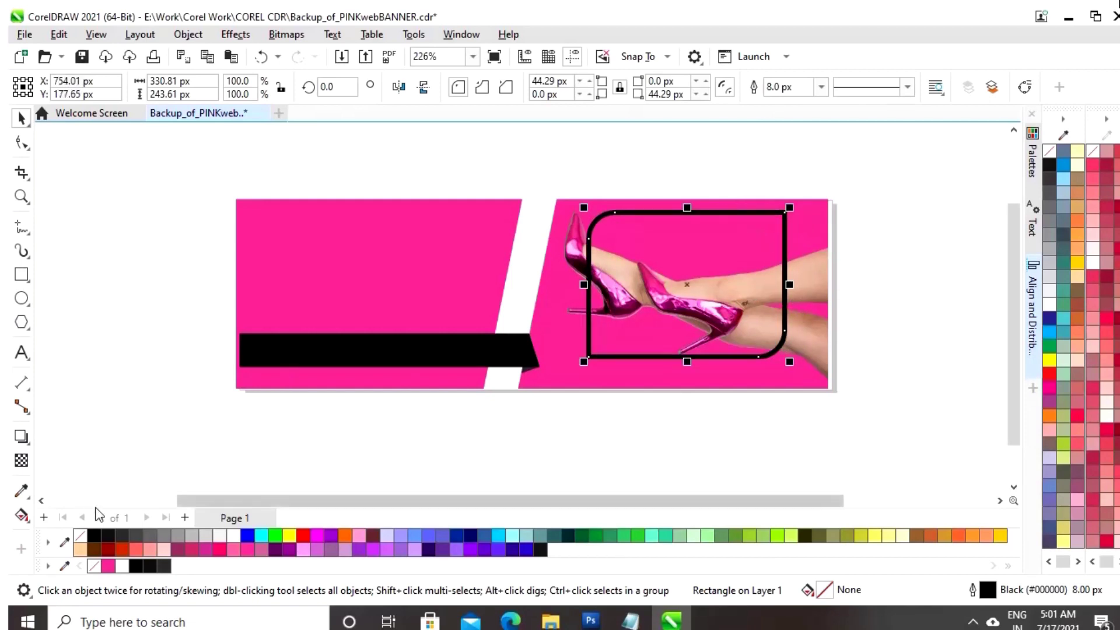
Set the partly rounded frame's outline colour to white.
{"action": "right_click", "coordinate": [234, 534]}
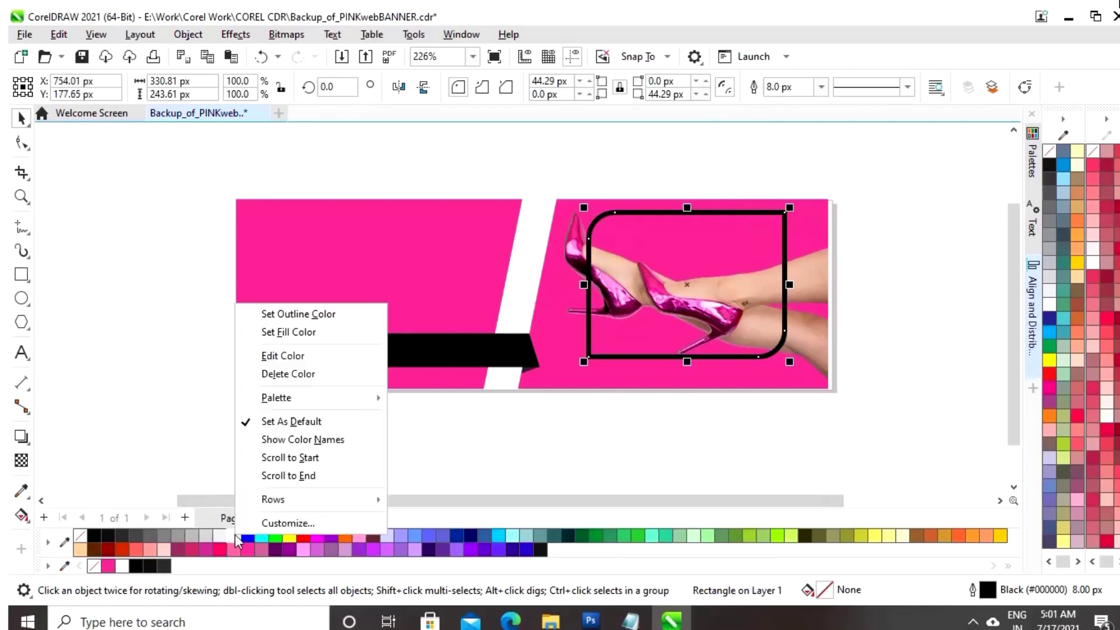
{"action": "left_click", "coordinate": [300, 315]}
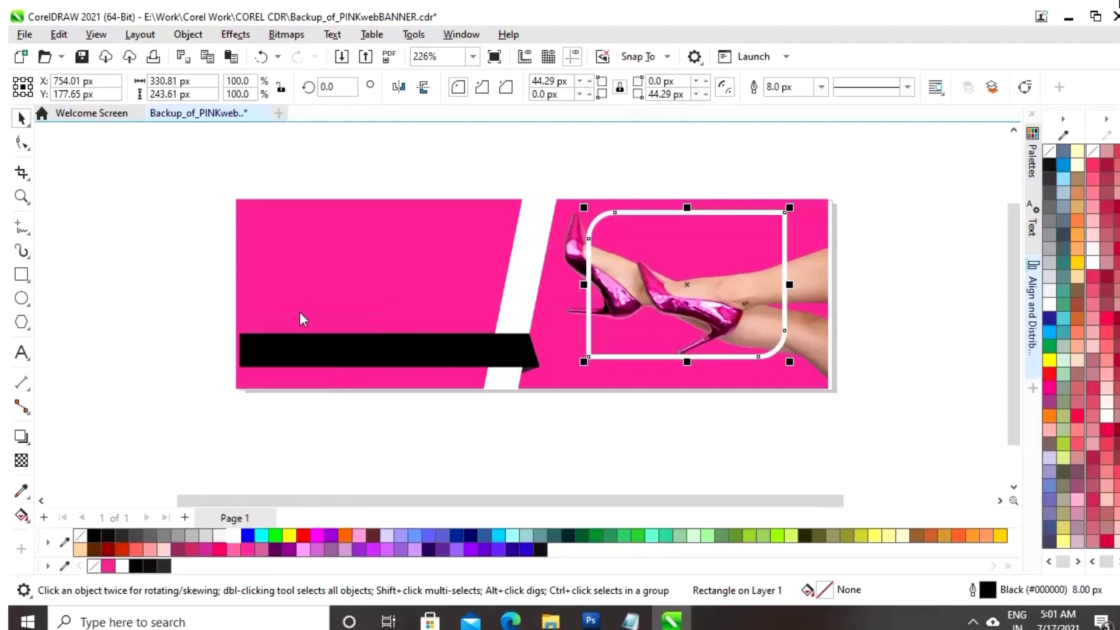
{"action": "left_click", "coordinate": [596, 439]}
Copy the white frame and park the copy past the banner's lower-right corner, centred at about X 1,103 px, Y -17 px.
{"action": "left_click", "coordinate": [777, 349]}
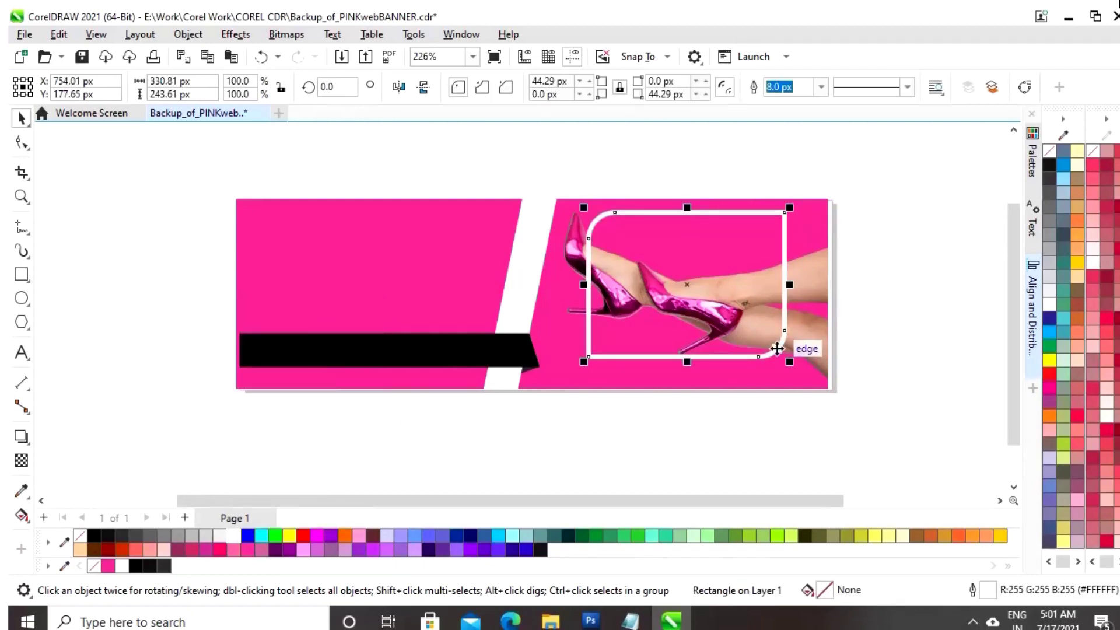
{"action": "left_click_drag", "start_coordinate": [778, 348], "coordinate": [785, 459]}
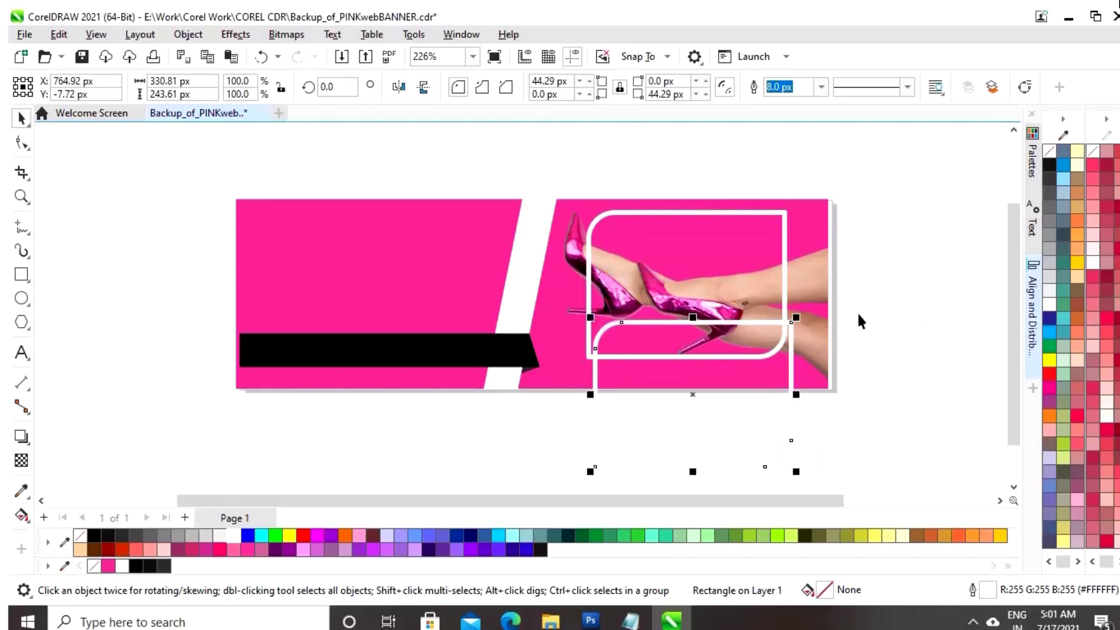
{"action": "left_click", "coordinate": [785, 268]}
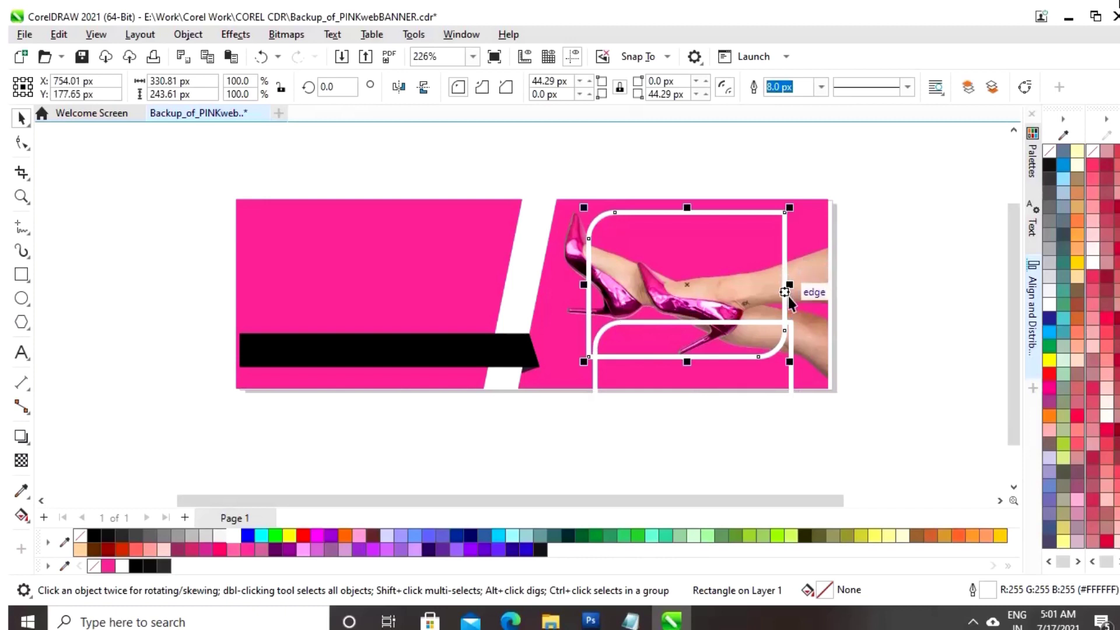
{"action": "left_click_drag", "start_coordinate": [790, 383], "coordinate": [989, 418]}
Duplicate the original frame 10 px lower and apply a Gaussian Blur with a 5-pixel radius to the duplicate.
{"action": "left_click", "coordinate": [781, 270]}
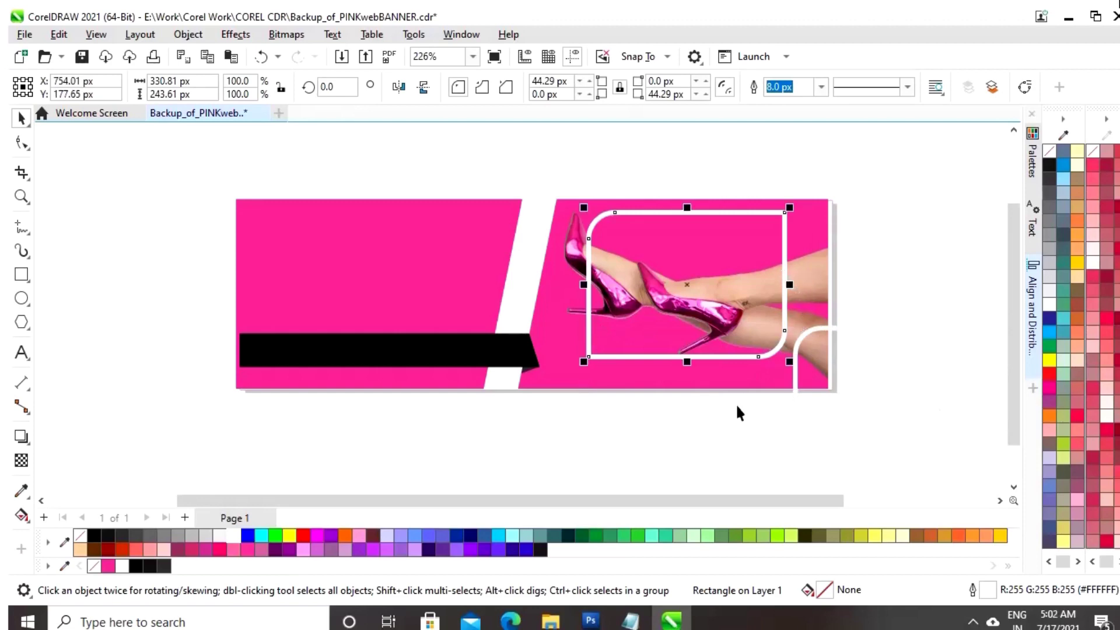
{"action": "key", "text": "Down"}
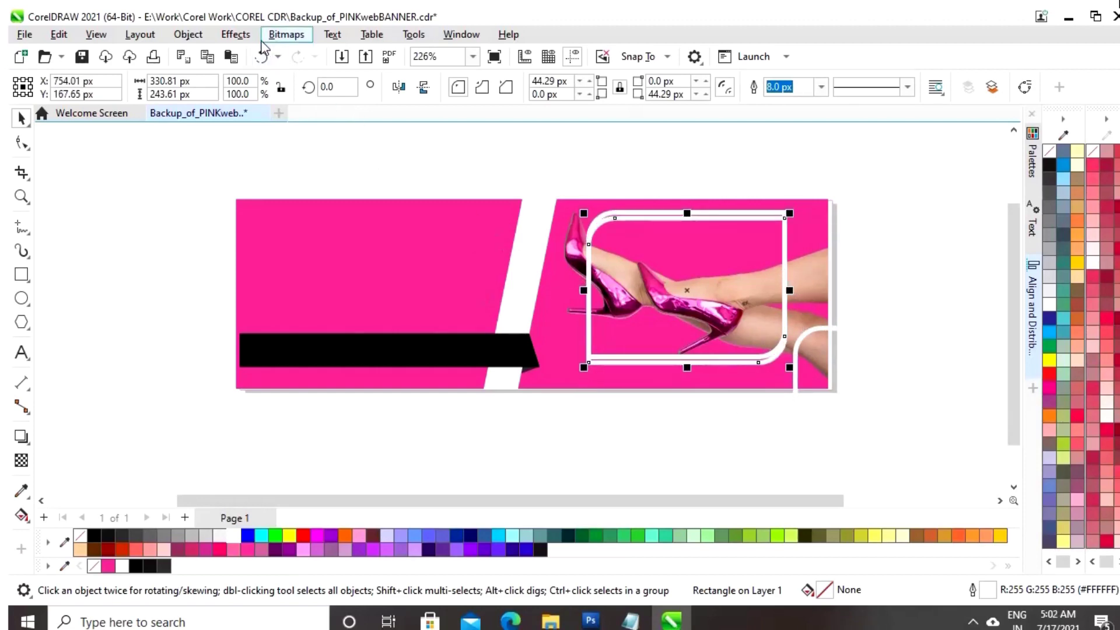
{"action": "left_click", "coordinate": [236, 35]}
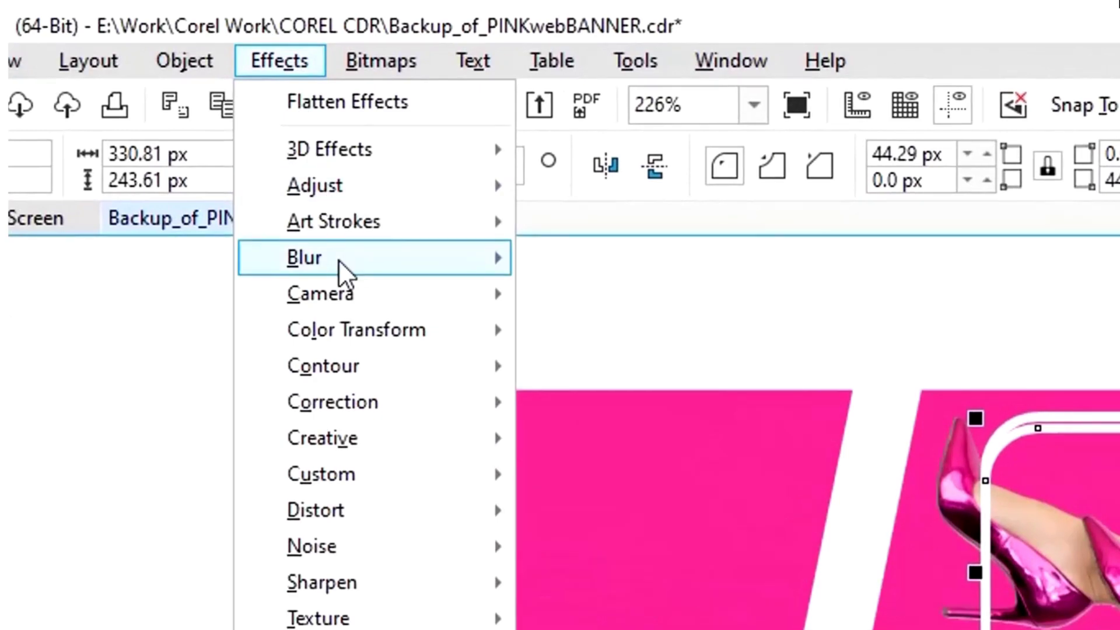
{"action": "mouse_move", "coordinate": [343, 269]}
{"action": "left_click", "coordinate": [560, 334]}
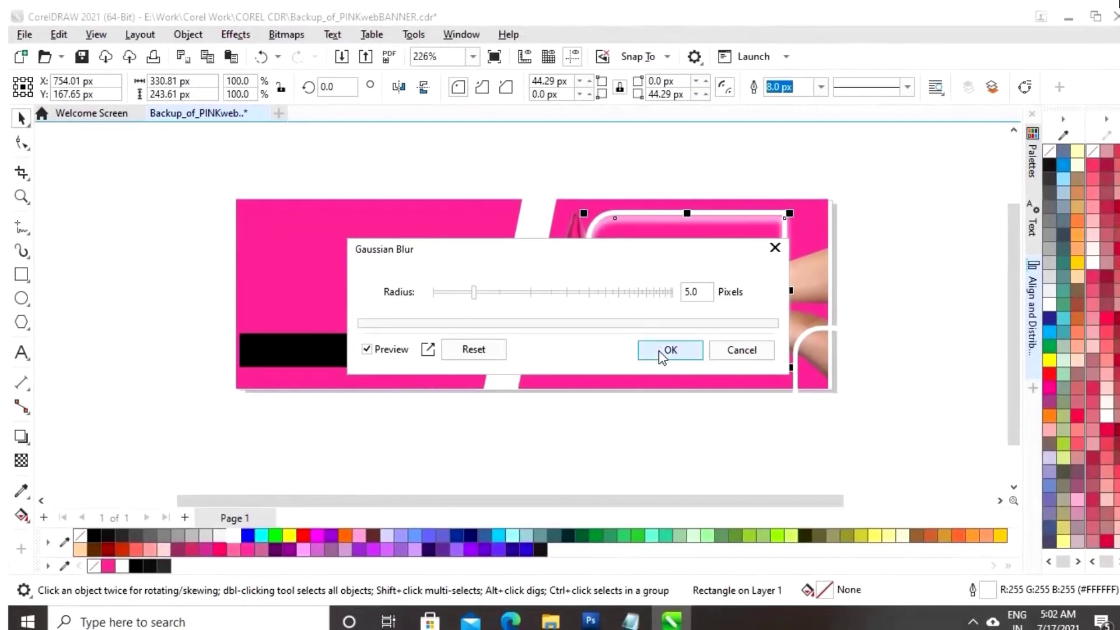
{"action": "left_click", "coordinate": [668, 350]}
Apply a Gaussian Blur to the original white frame as well.
{"action": "left_click", "coordinate": [609, 178]}
{"action": "left_click", "coordinate": [609, 213]}
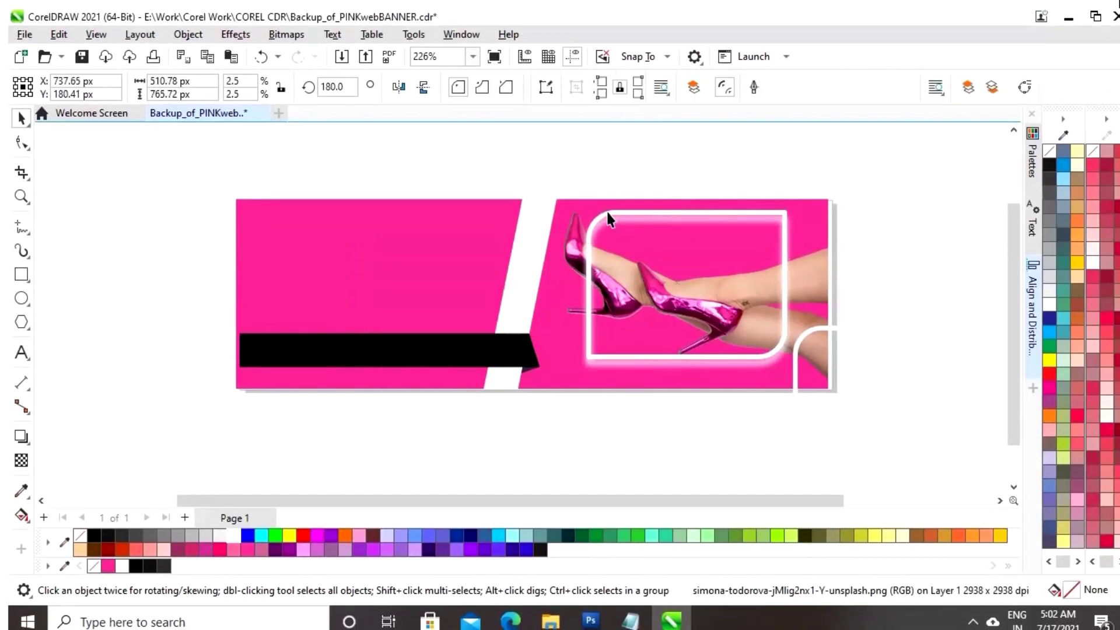
{"action": "left_click", "coordinate": [236, 35]}
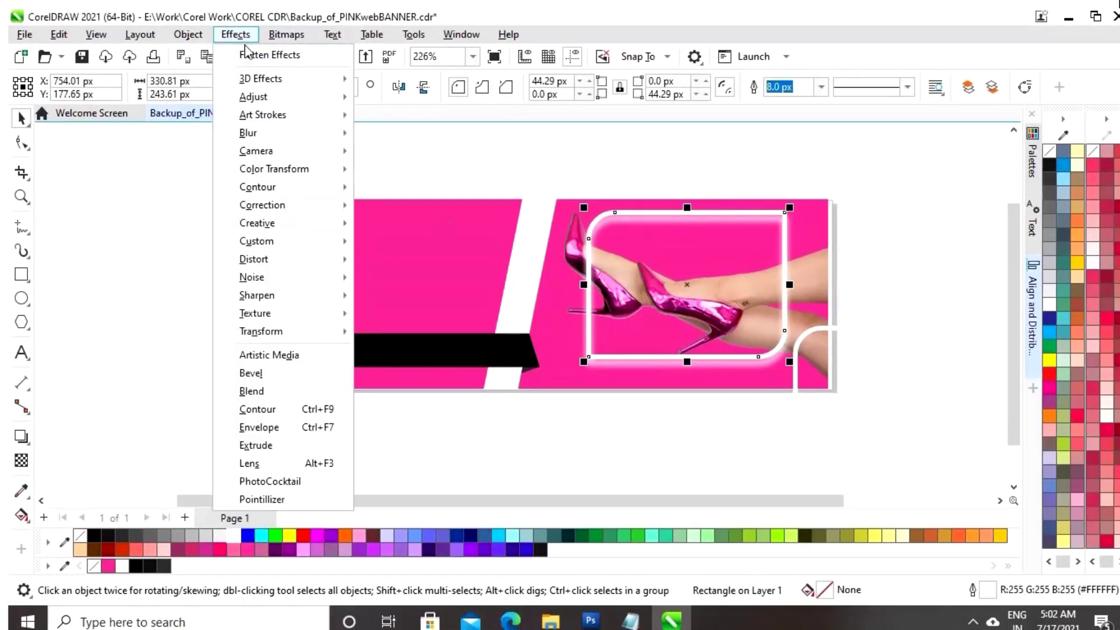
{"action": "left_click", "coordinate": [423, 170]}
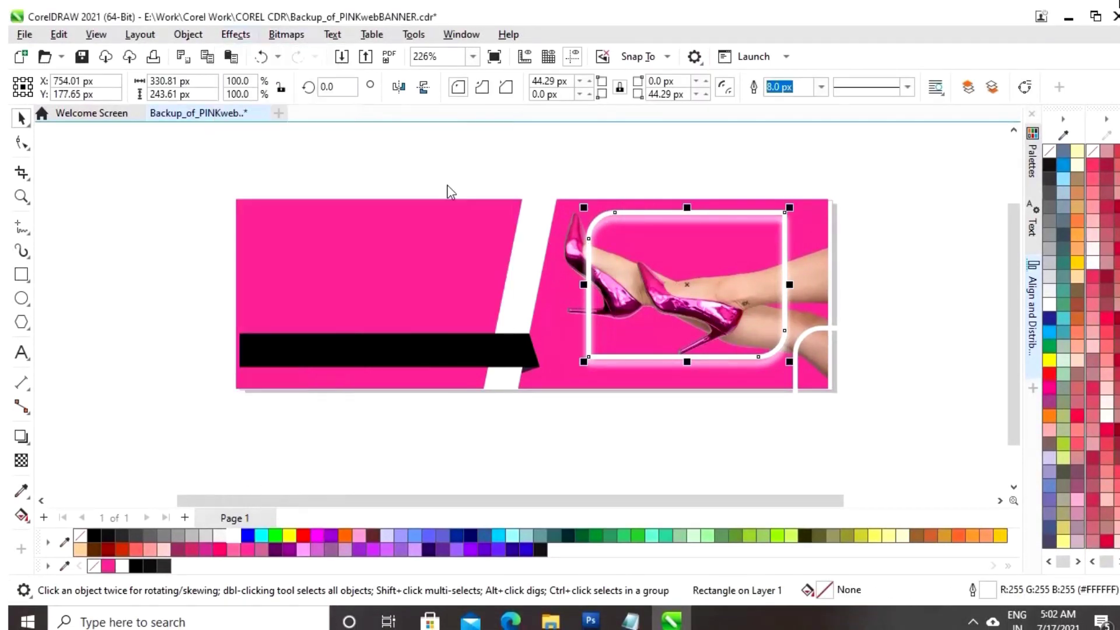
{"action": "left_click", "coordinate": [674, 350]}
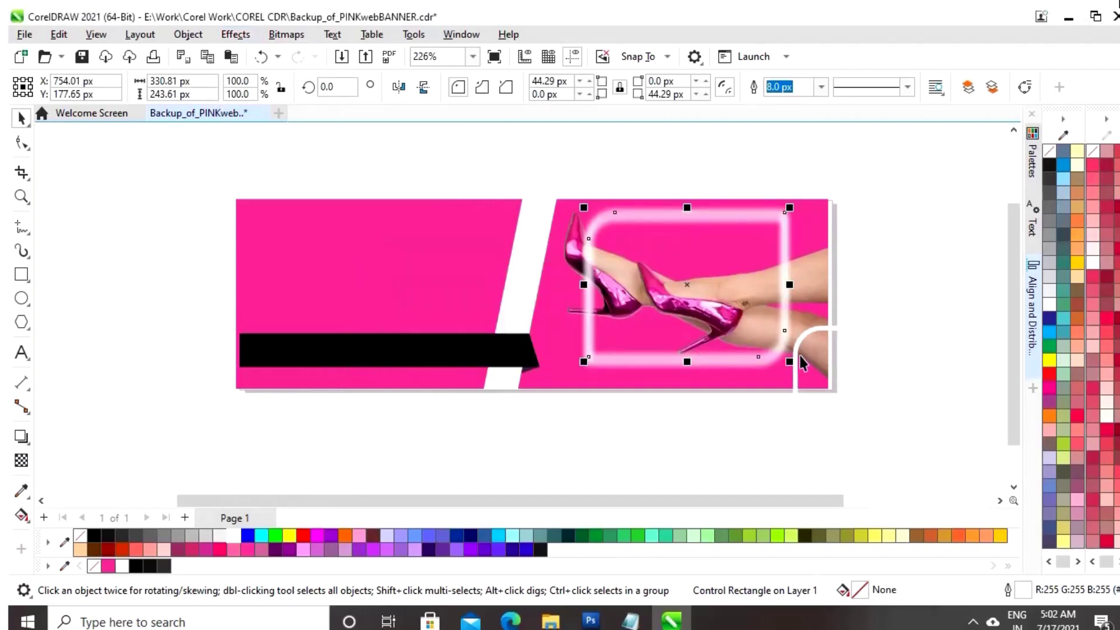
Move the parked sharp frame over the blurred frames, centred at about X 754 px, Y 176 px.
{"action": "left_click", "coordinate": [792, 405]}
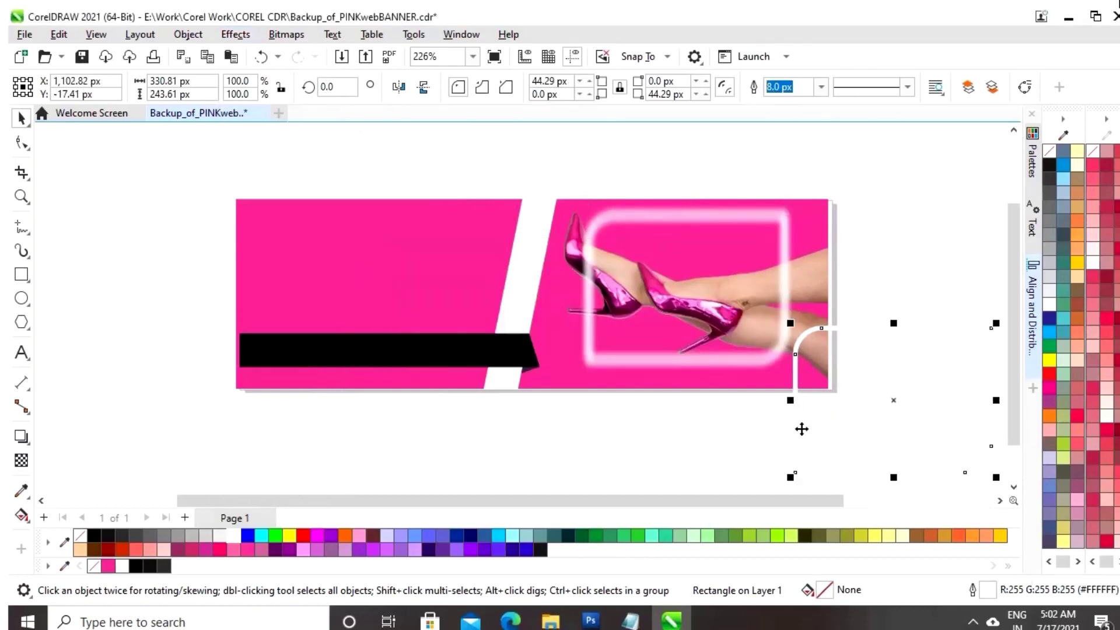
{"action": "left_click_drag", "start_coordinate": [799, 428], "coordinate": [590, 313]}
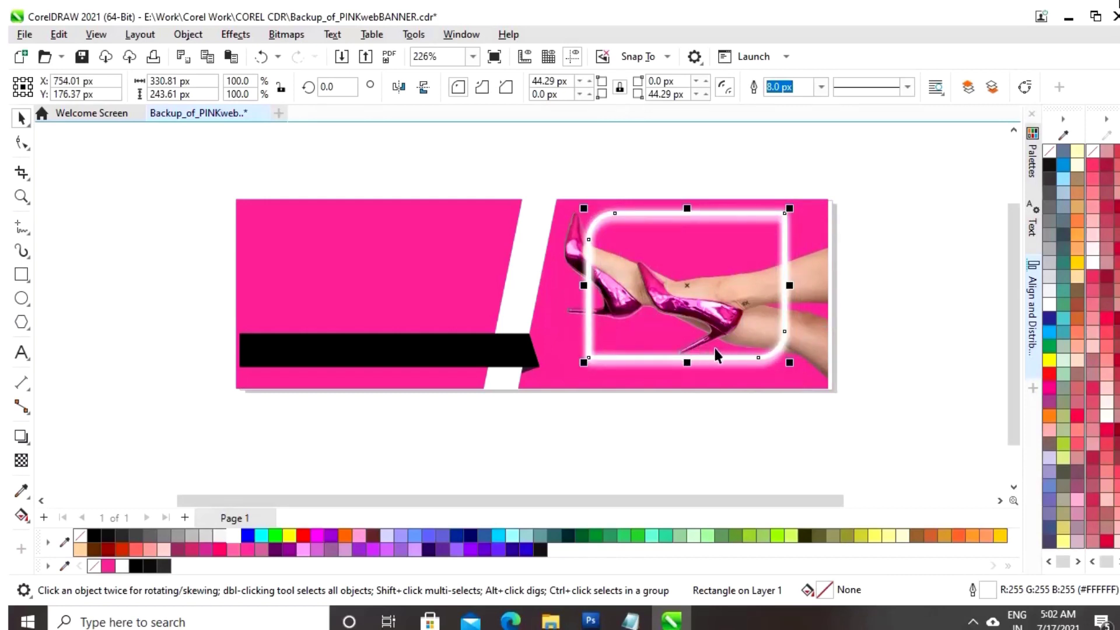
{"action": "left_click", "coordinate": [913, 316]}
{"action": "left_click", "coordinate": [771, 358]}
{"action": "left_click", "coordinate": [770, 360]}
{"action": "key", "text": "F2"}
{"action": "left_click_drag", "start_coordinate": [560, 189], "coordinate": [797, 375]}
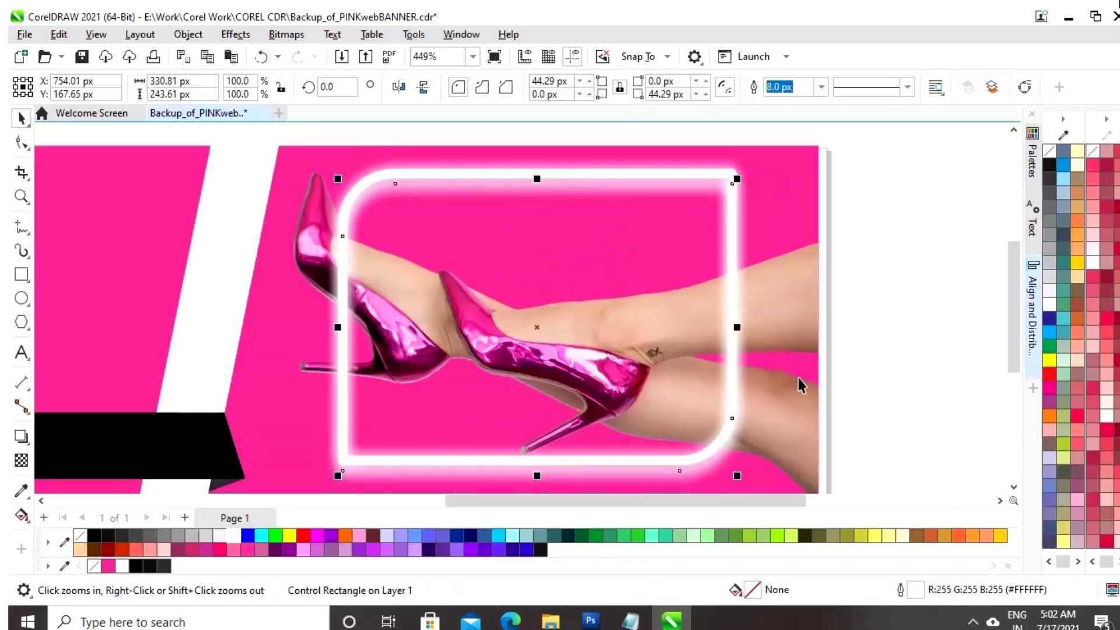
{"action": "key", "text": "Down"}
{"action": "key", "text": "ctrl+z"}
Shift the sharp white frame down to a centre Y of 167.65 px so it sits centred on its blurred glow.
{"action": "left_click", "coordinate": [733, 213]}
{"action": "key", "text": "Down"}
{"action": "key", "text": "F2"}
{"action": "left_click_drag", "start_coordinate": [495, 159], "coordinate": [574, 346]}
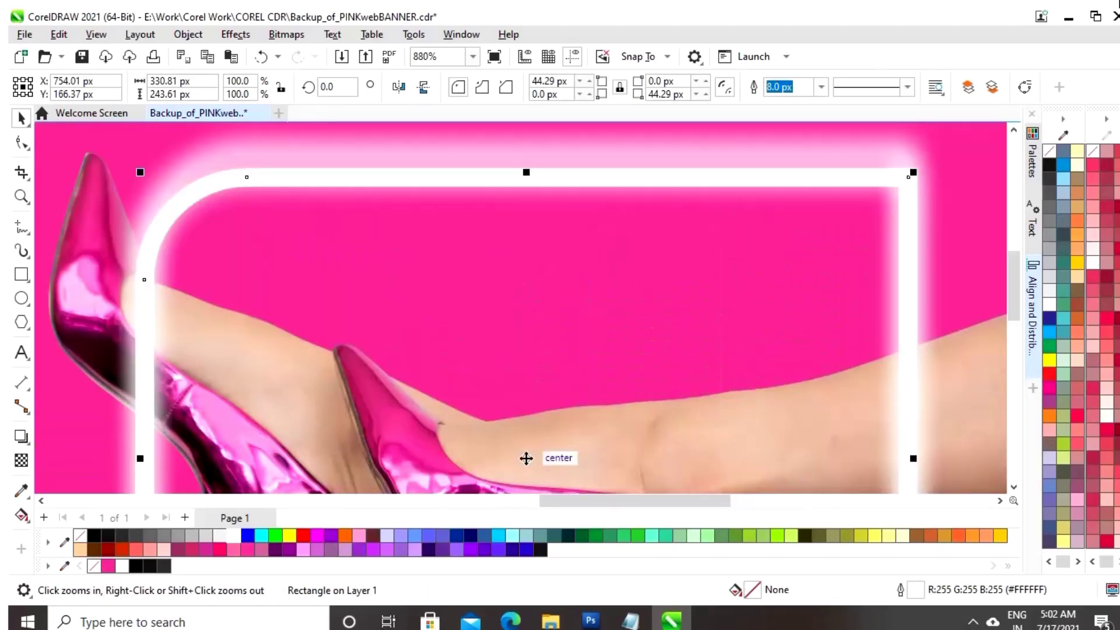
{"action": "left_click_drag", "start_coordinate": [527, 459], "coordinate": [526, 432]}
{"action": "key", "text": "Down"}
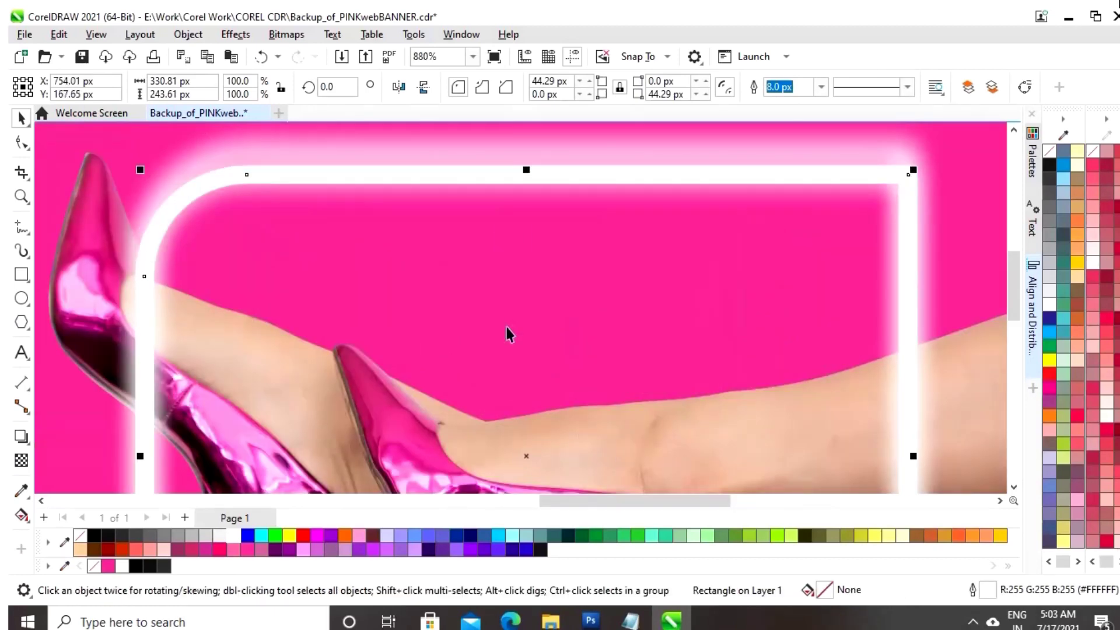
Bring the high-heels photo to the front, above the glowing frame.
{"action": "key", "text": "space"}
{"action": "key", "text": "space"}
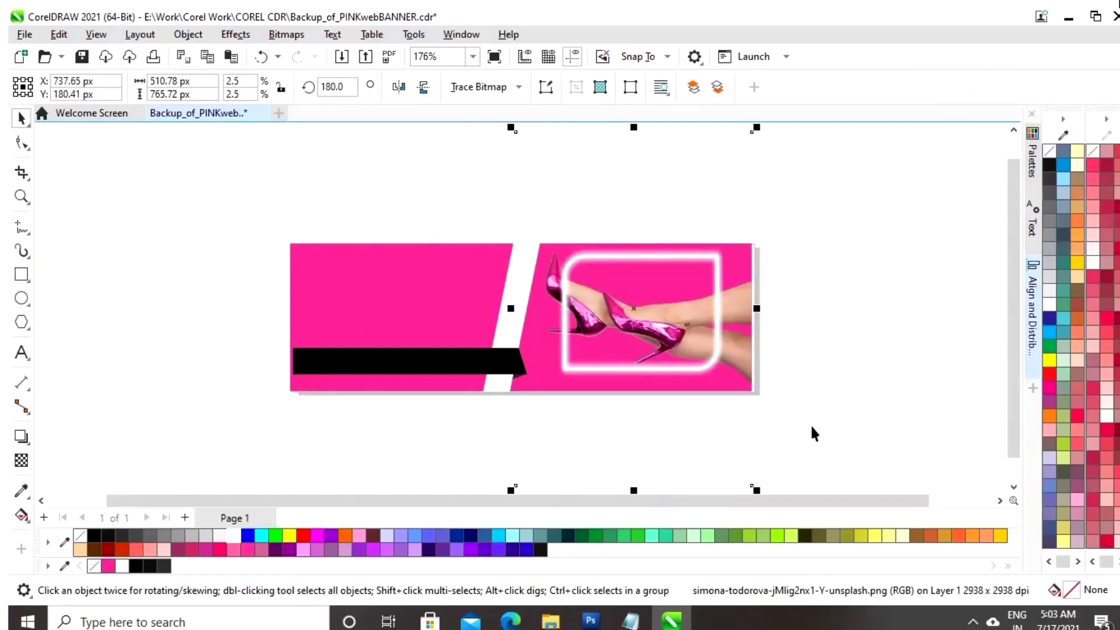
{"action": "key", "text": "shift+Page_Up"}
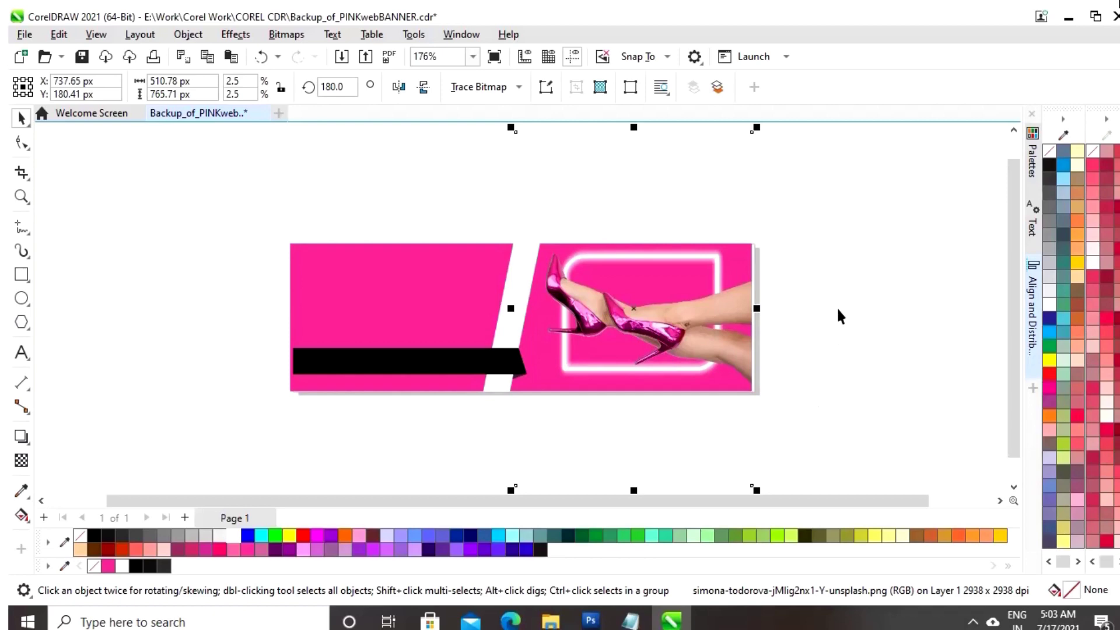
Activate the Eraser tool for the high-heels photo.
{"action": "left_click", "coordinate": [27, 201]}
{"action": "left_click", "coordinate": [28, 178]}
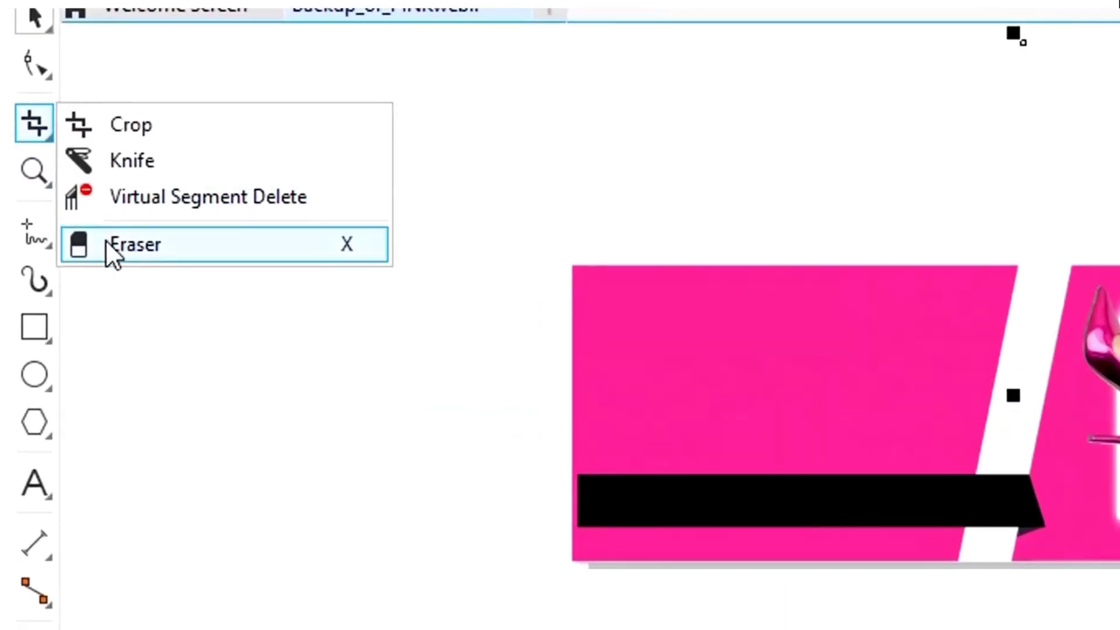
{"action": "left_click", "coordinate": [107, 241]}
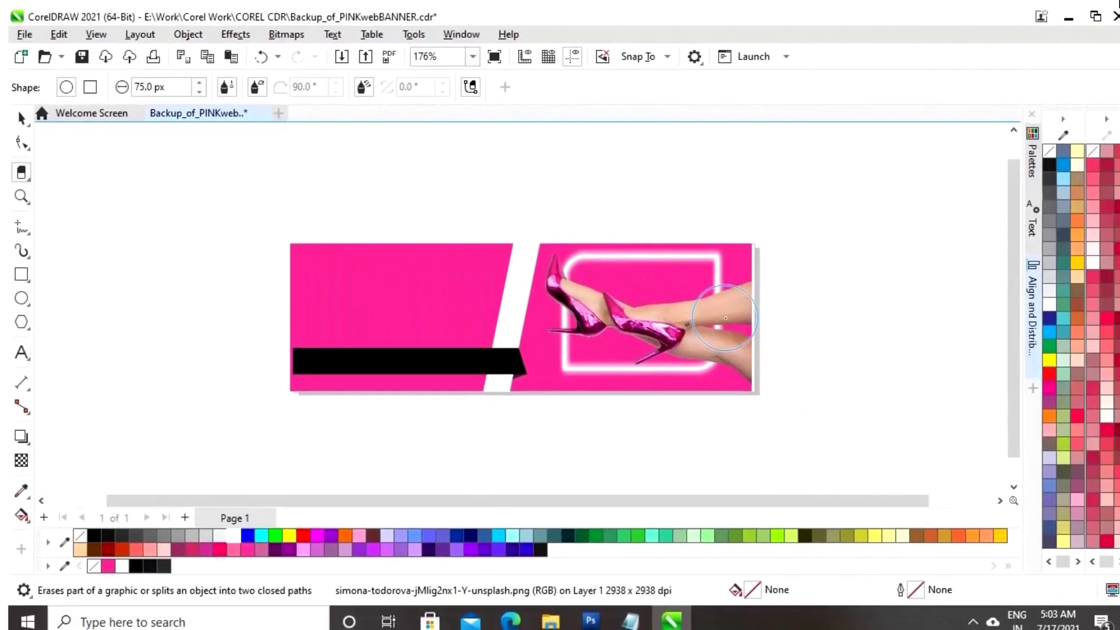
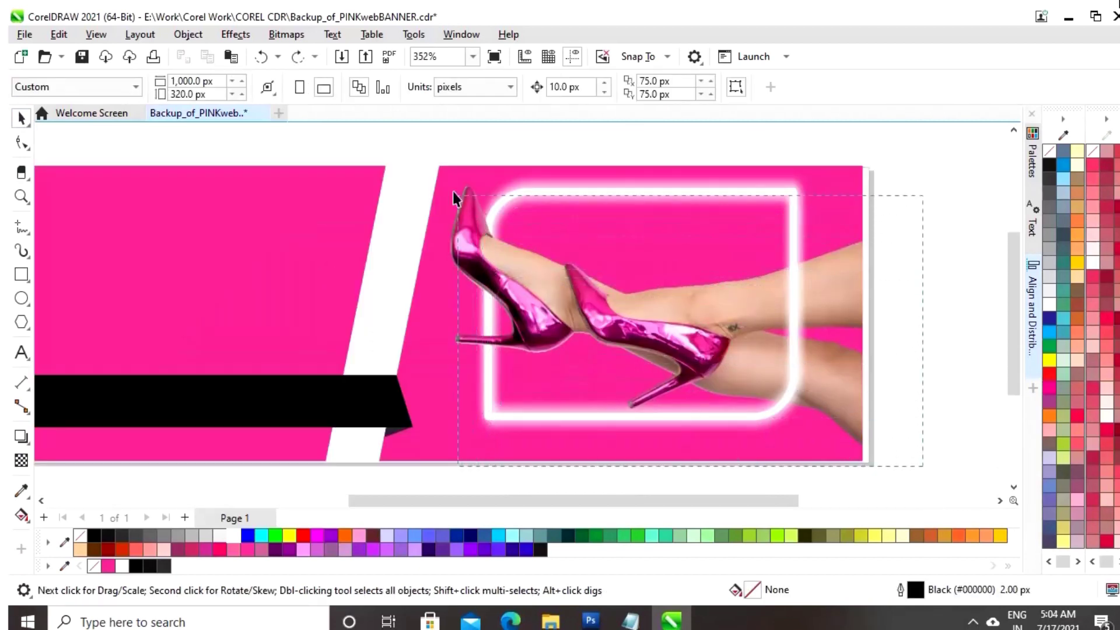
Rotate the sharp white frame together with its blurred glow copies clockwise to about 349.3 degrees.
{"action": "left_click_drag", "start_coordinate": [444, 154], "coordinate": [445, 156]}
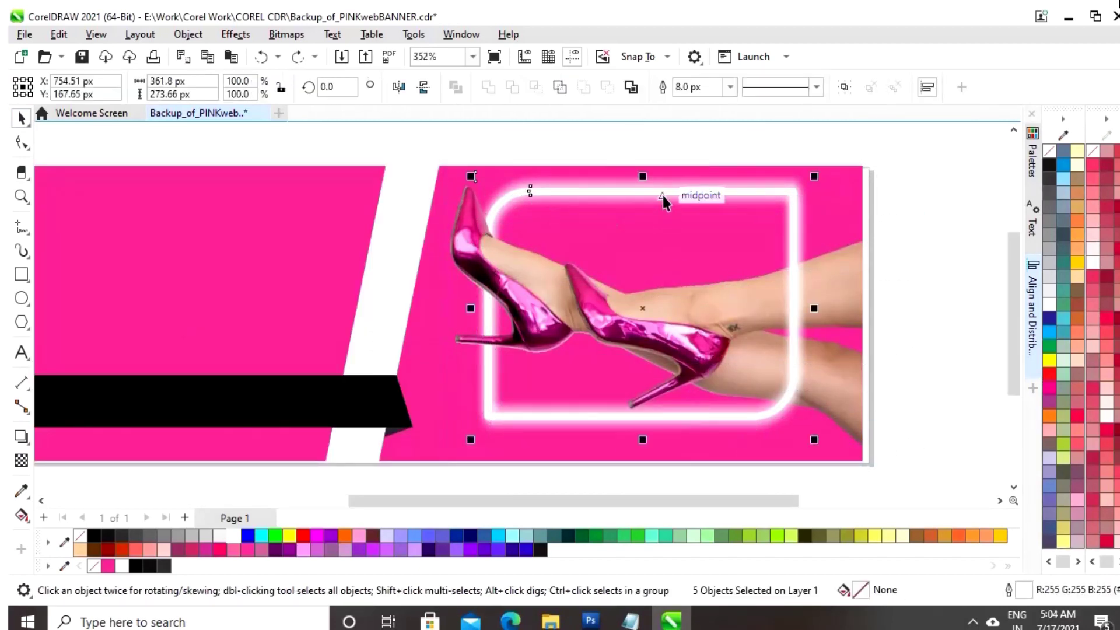
{"action": "left_click", "coordinate": [644, 307]}
{"action": "left_click_drag", "start_coordinate": [817, 180], "coordinate": [834, 222]}
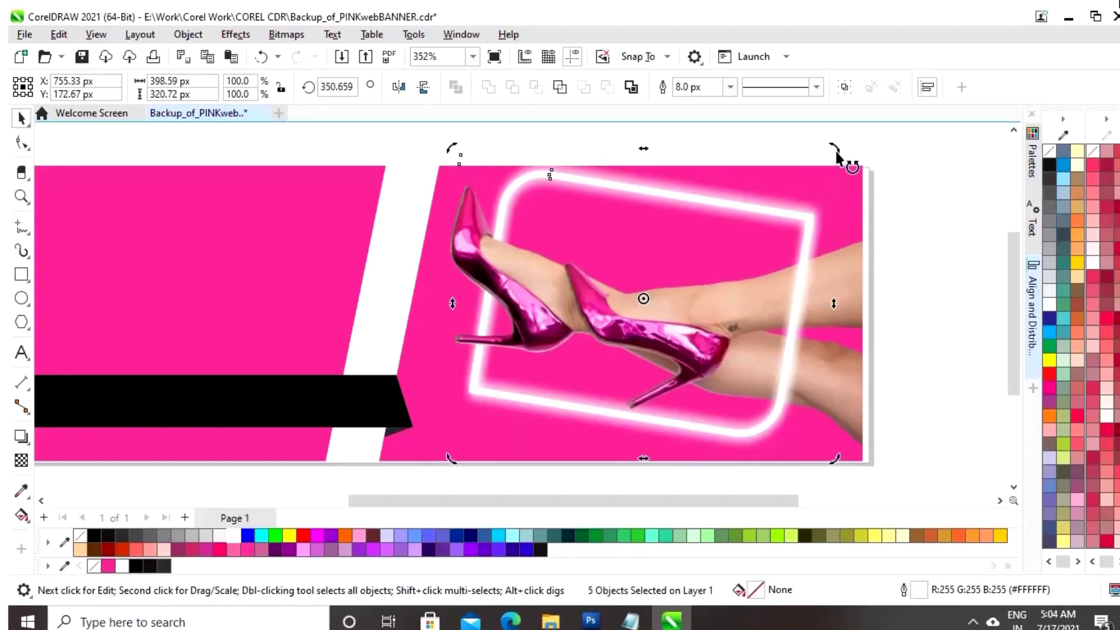
{"action": "mouse_move", "coordinate": [834, 150]}
{"action": "left_mouse_down"}
{"action": "mouse_move", "coordinate": [837, 166]}
{"action": "mouse_move", "coordinate": [840, 156]}
{"action": "left_mouse_up"}
Nudge the tilted glowing frame down and left to a centre of about X 745 px, Y 163 px, and deselect it.
{"action": "key", "text": "Down"}
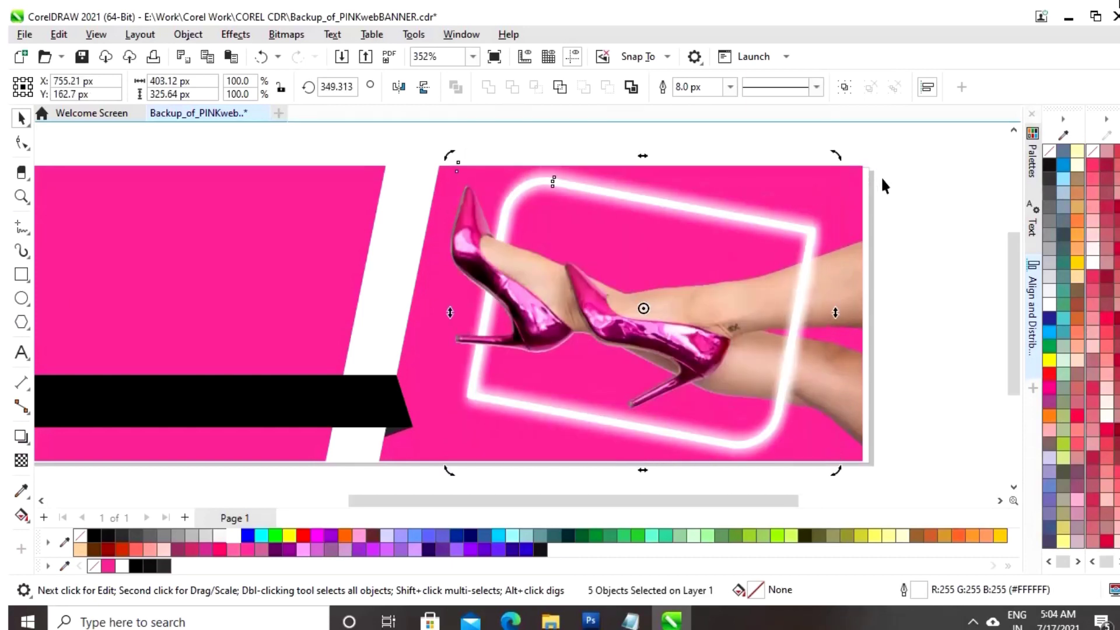
{"action": "key", "text": "Left"}
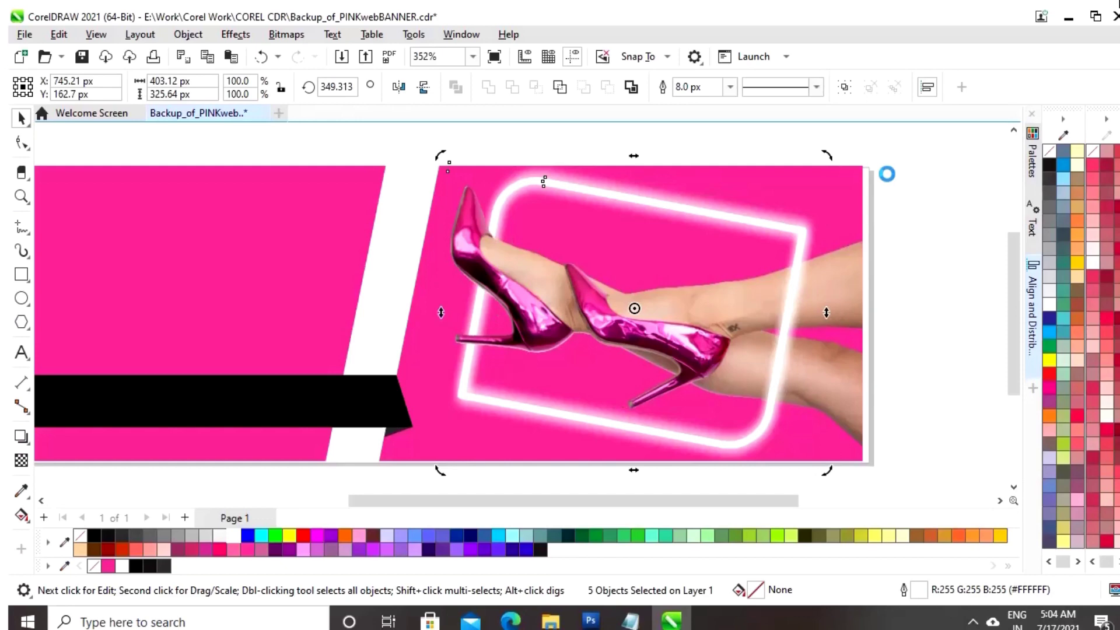
{"action": "left_click", "coordinate": [929, 173]}
{"action": "key", "text": "F3"}
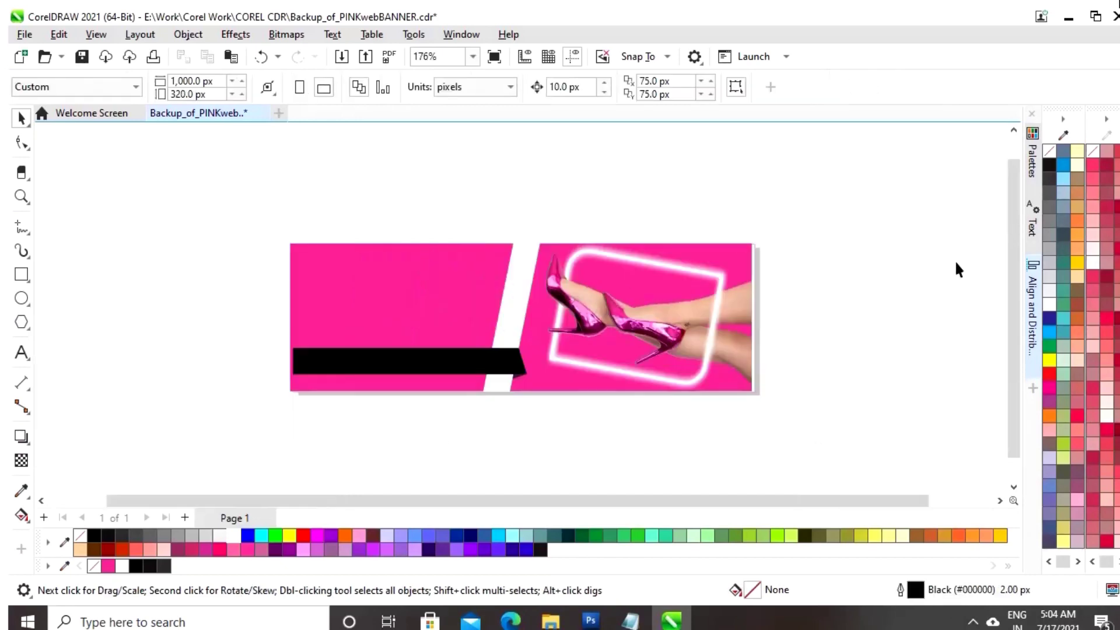
Add the artistic text WEB in 24 pt Arial near the upper-left corner of the pink banner.
{"action": "key", "text": "F4"}
{"action": "key", "text": "F8"}
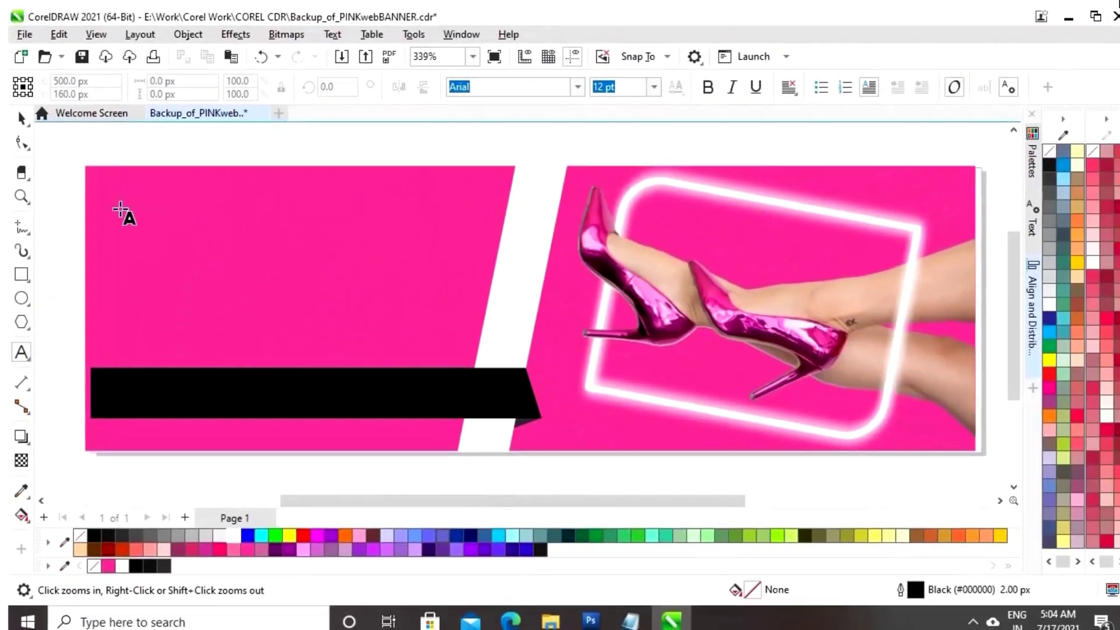
{"action": "left_click", "coordinate": [119, 215]}
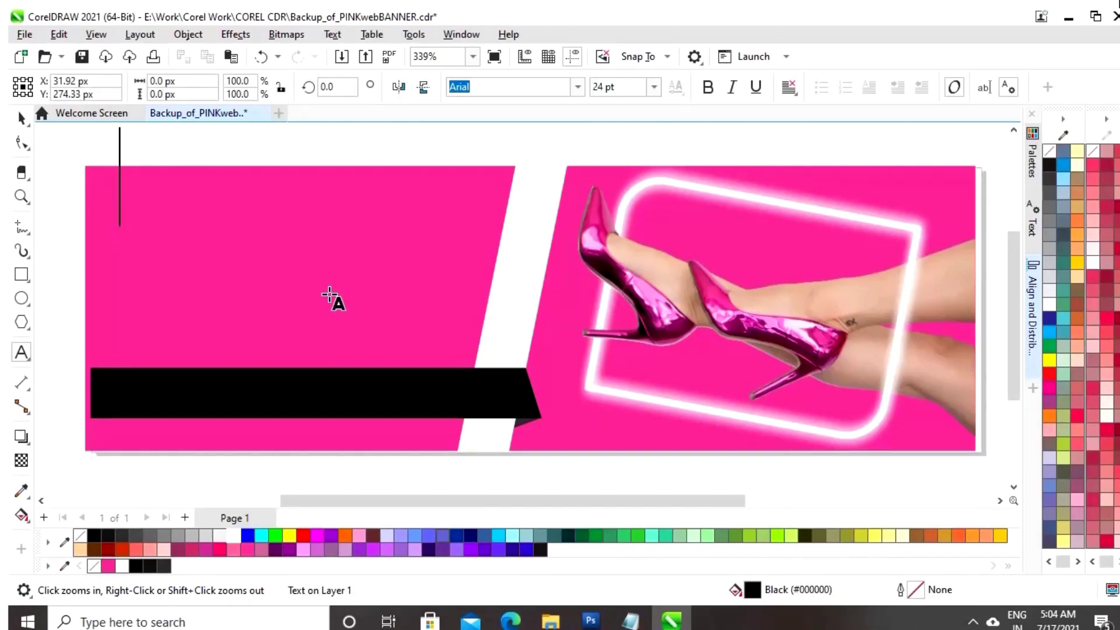
{"action": "type", "text": "WEB"}
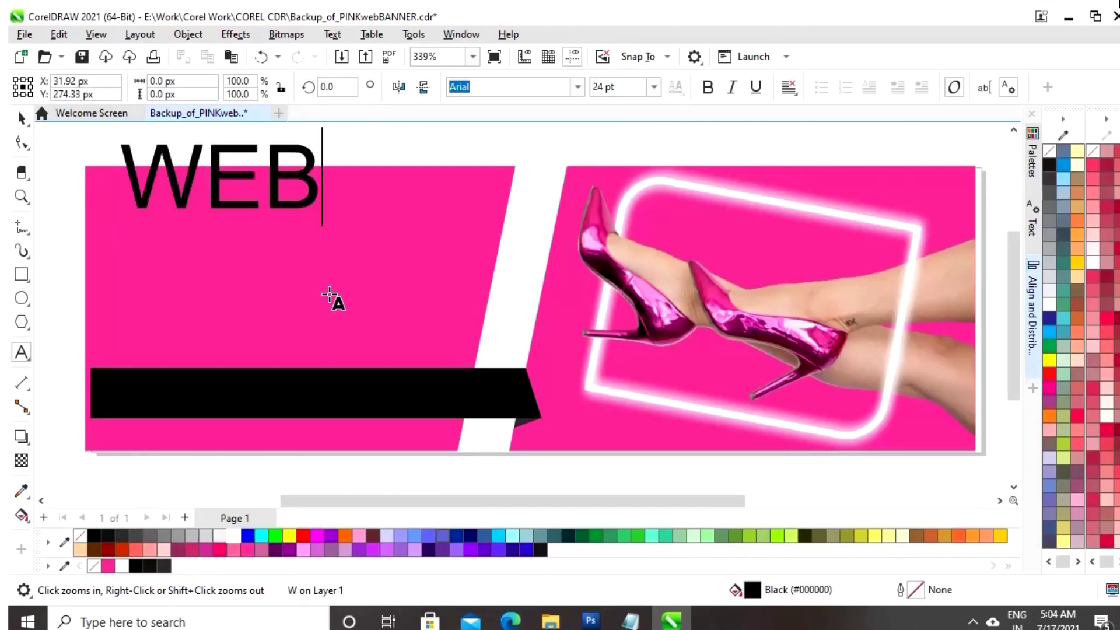
{"action": "key", "text": "Escape"}
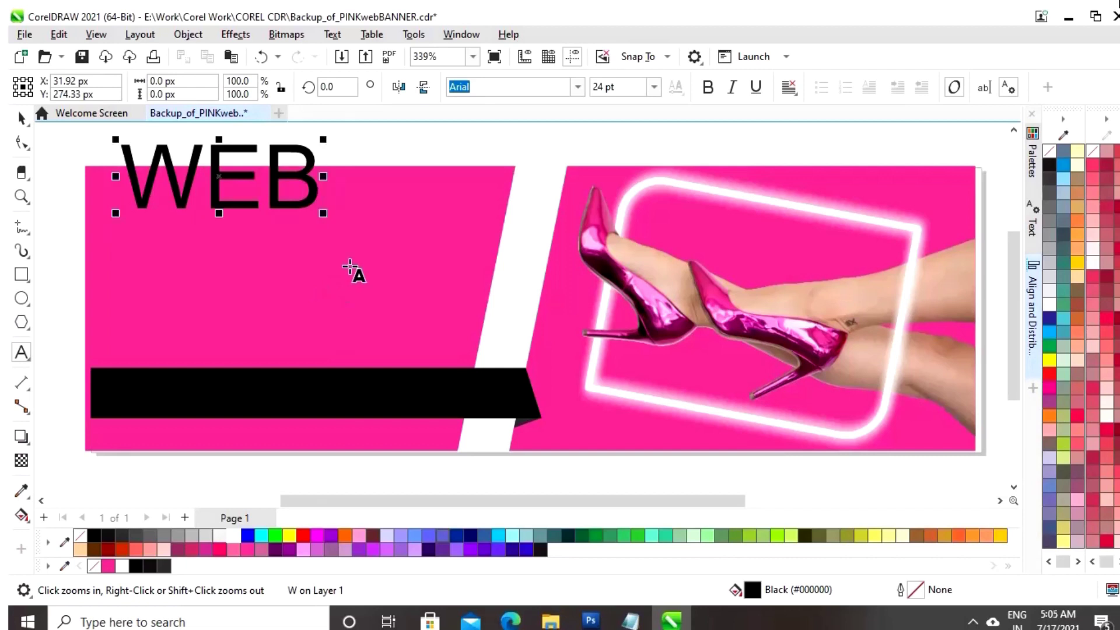
Move the WEB text down onto the pink background and set its font size to 16 pt.
{"action": "left_click", "coordinate": [21, 119]}
{"action": "left_click_drag", "start_coordinate": [266, 177], "coordinate": [258, 222]}
{"action": "left_click", "coordinate": [654, 86]}
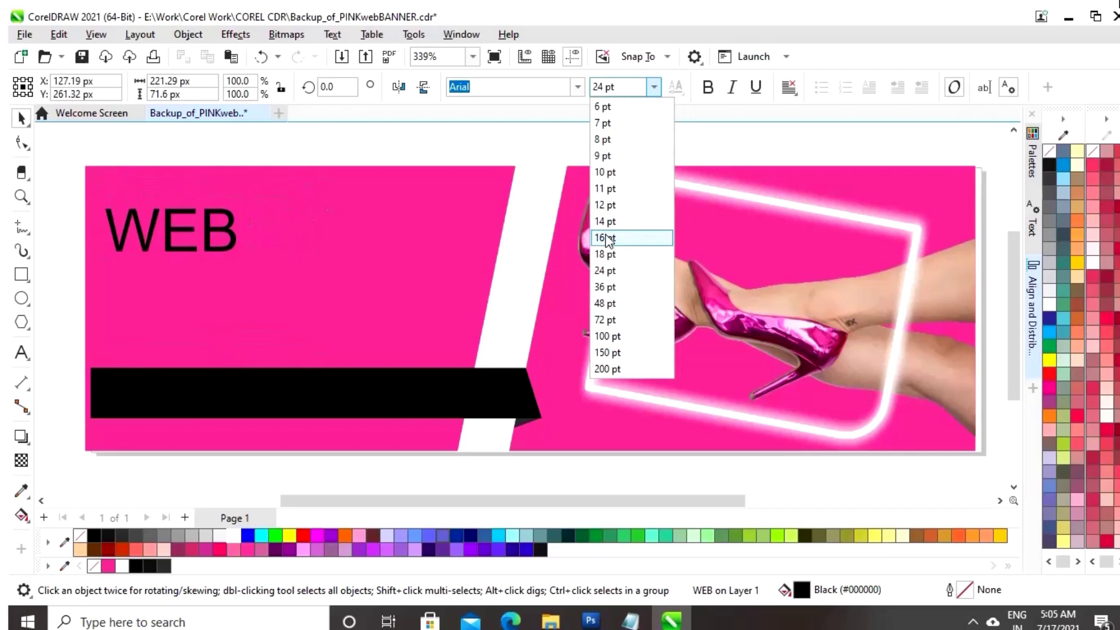
{"action": "left_click", "coordinate": [619, 234]}
{"action": "left_click", "coordinate": [253, 144]}
Move the WEB text up into the banner's upper-left corner.
{"action": "double_click", "coordinate": [206, 241]}
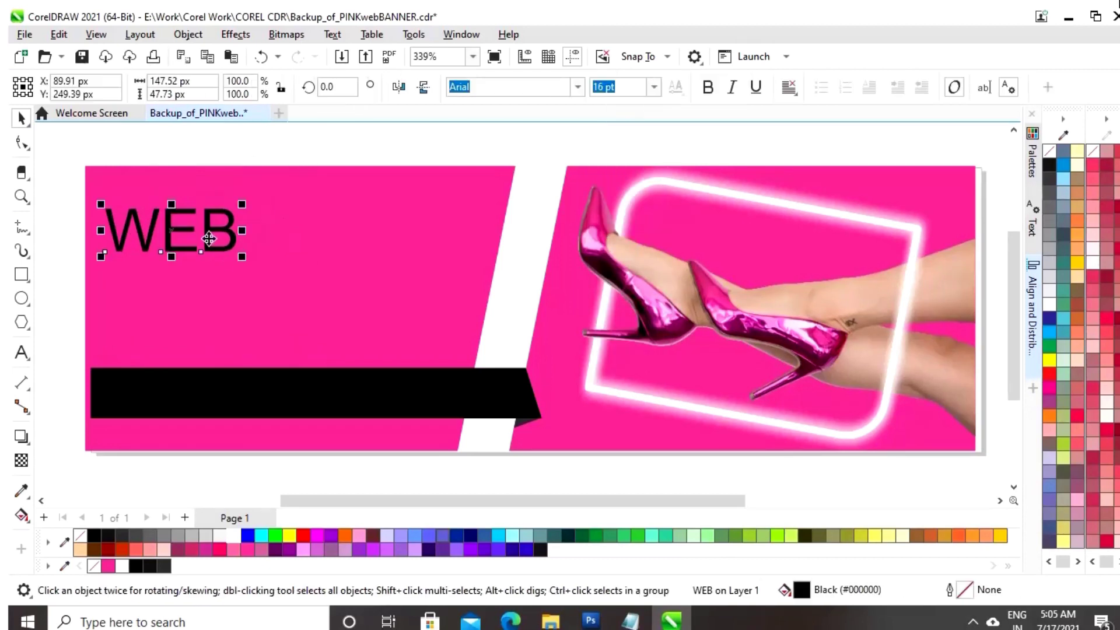
{"action": "left_click", "coordinate": [80, 221]}
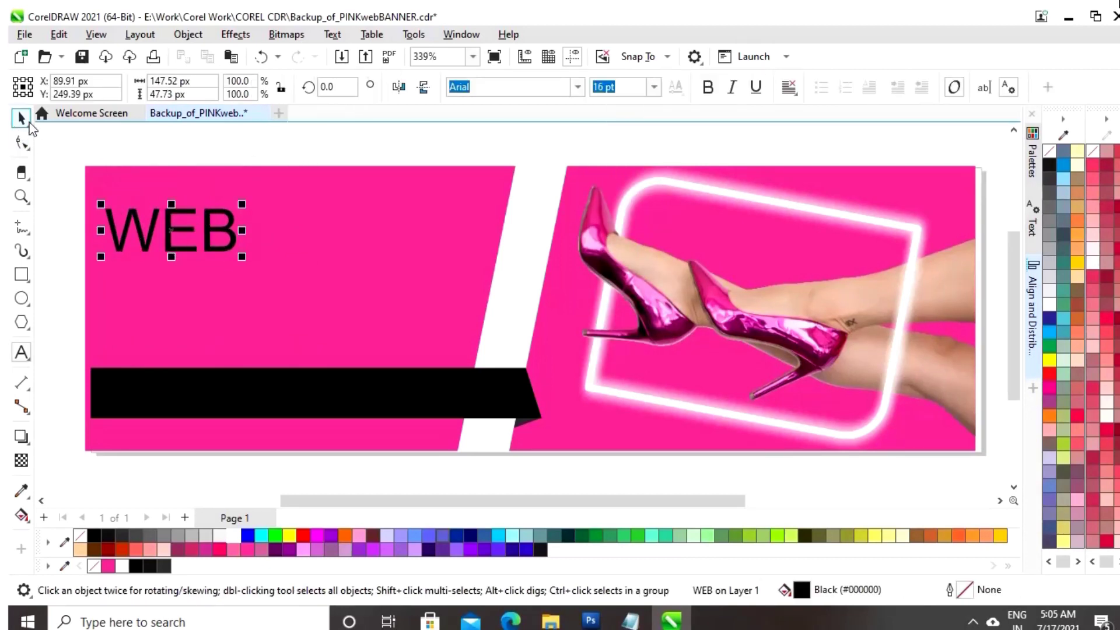
{"action": "left_click", "coordinate": [22, 119]}
{"action": "left_click_drag", "start_coordinate": [168, 229], "coordinate": [157, 200]}
{"action": "left_click", "coordinate": [63, 251]}
Add the text BANNER at 16 pt and place it directly after WEB on the same line.
{"action": "left_click", "coordinate": [22, 353]}
{"action": "left_click", "coordinate": [255, 234]}
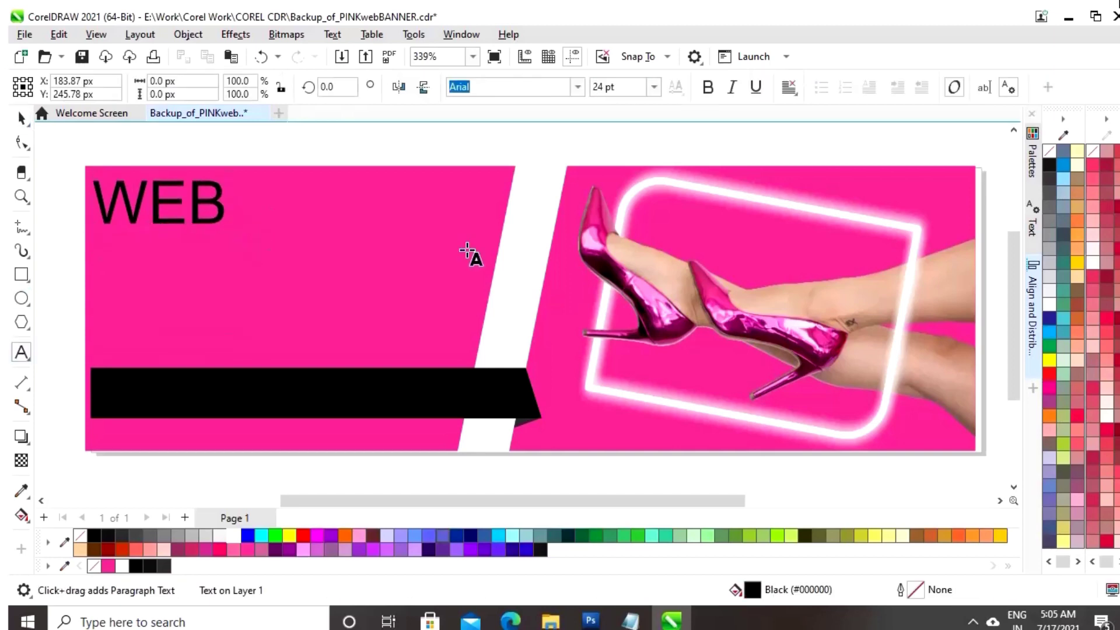
{"action": "type", "text": "BANNER"}
{"action": "left_click", "coordinate": [22, 118]}
{"action": "left_click", "coordinate": [654, 86]}
{"action": "left_click", "coordinate": [625, 243]}
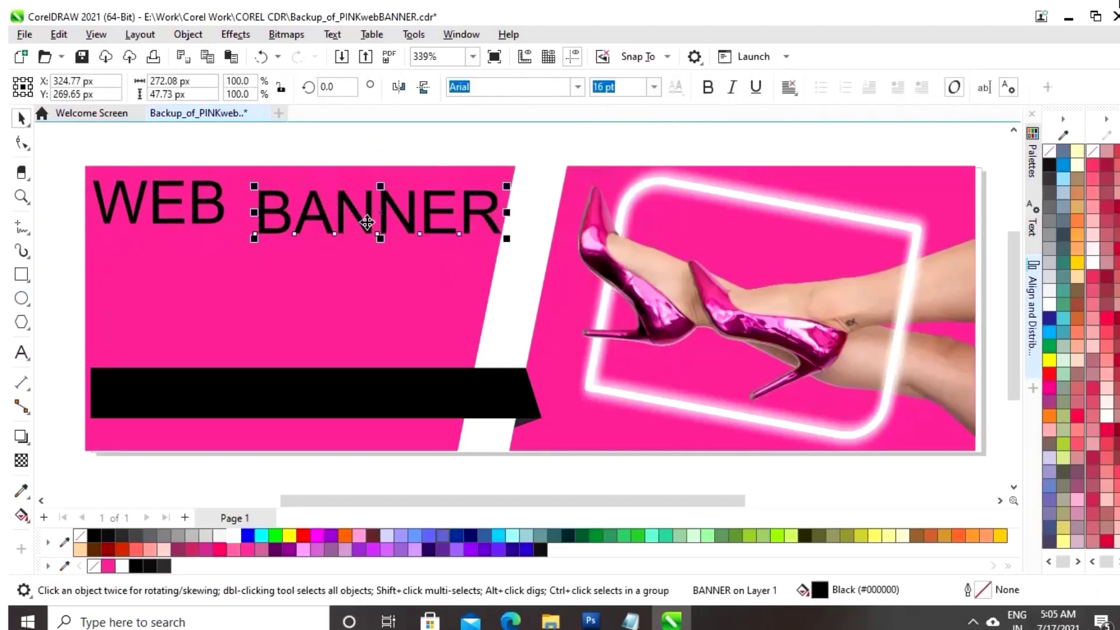
{"action": "left_click_drag", "start_coordinate": [369, 220], "coordinate": [293, 206]}
Fill the WEB text with white and give the black BANNER text a white hairline outline.
{"action": "left_click", "coordinate": [175, 204]}
{"action": "left_click", "coordinate": [232, 535]}
{"action": "left_click", "coordinate": [291, 203]}
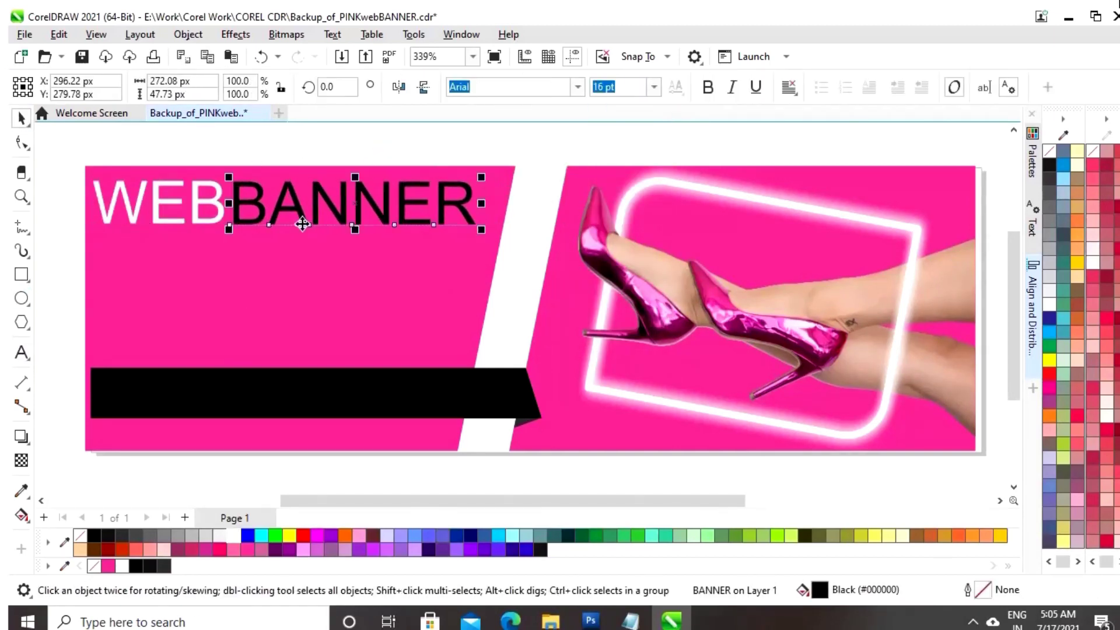
{"action": "right_click", "coordinate": [120, 567]}
{"action": "left_click", "coordinate": [175, 350]}
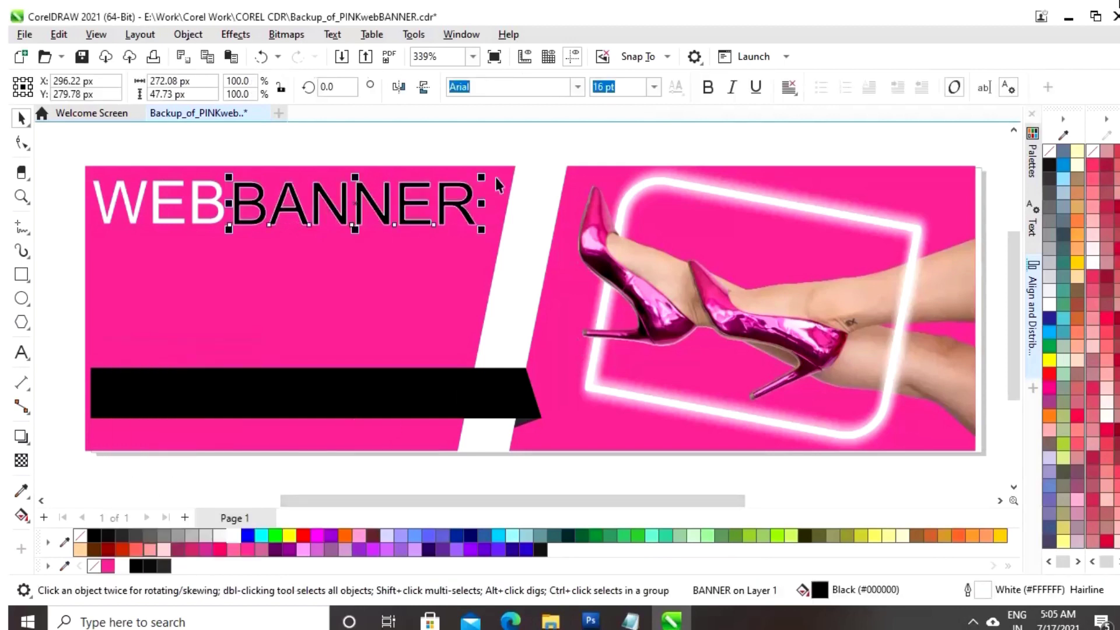
{"action": "key", "text": "Escape"}
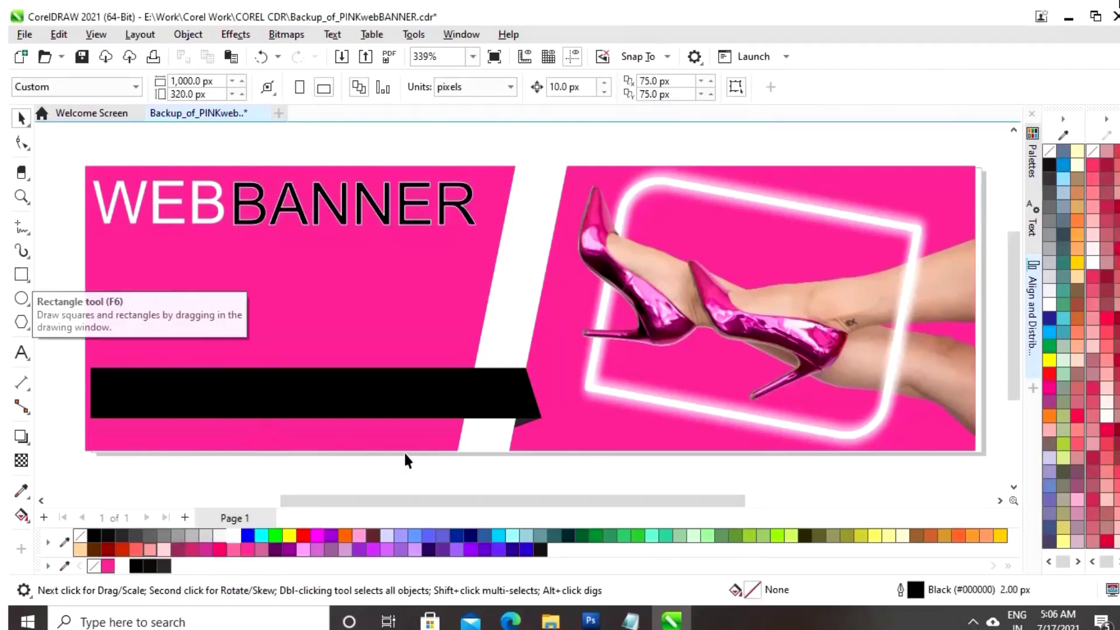
Draw a paragraph text frame about 438 by 92 px below the headline and fetch the Lorem ipsum sentence from links.txt in Notepad.
{"action": "left_click", "coordinate": [22, 353]}
{"action": "left_click_drag", "start_coordinate": [92, 248], "coordinate": [483, 330]}
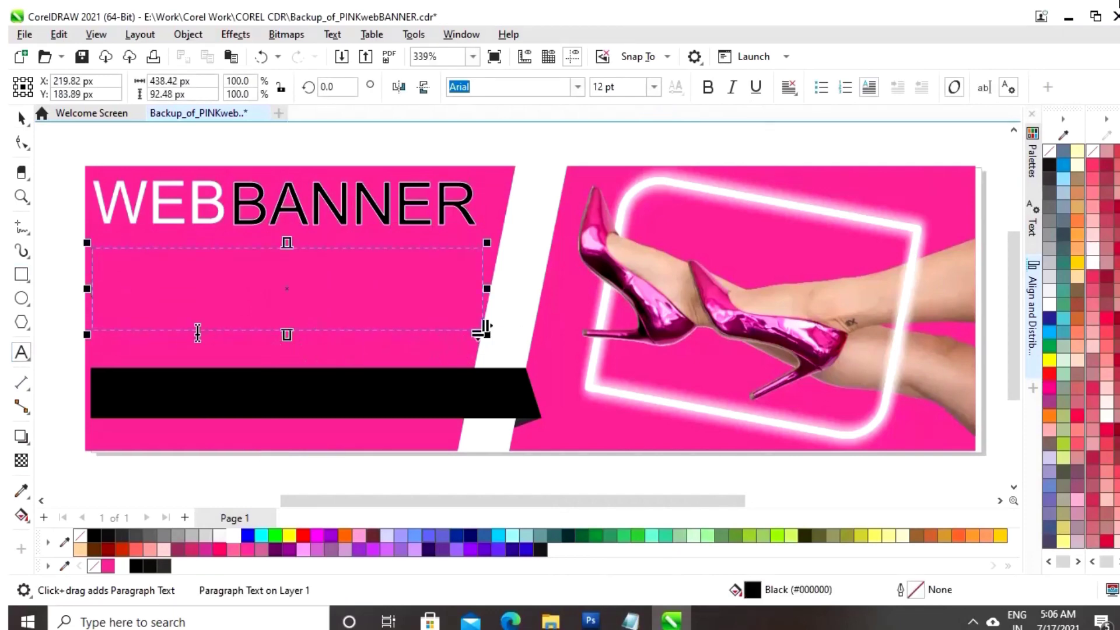
{"action": "key", "text": "alt+Tab"}
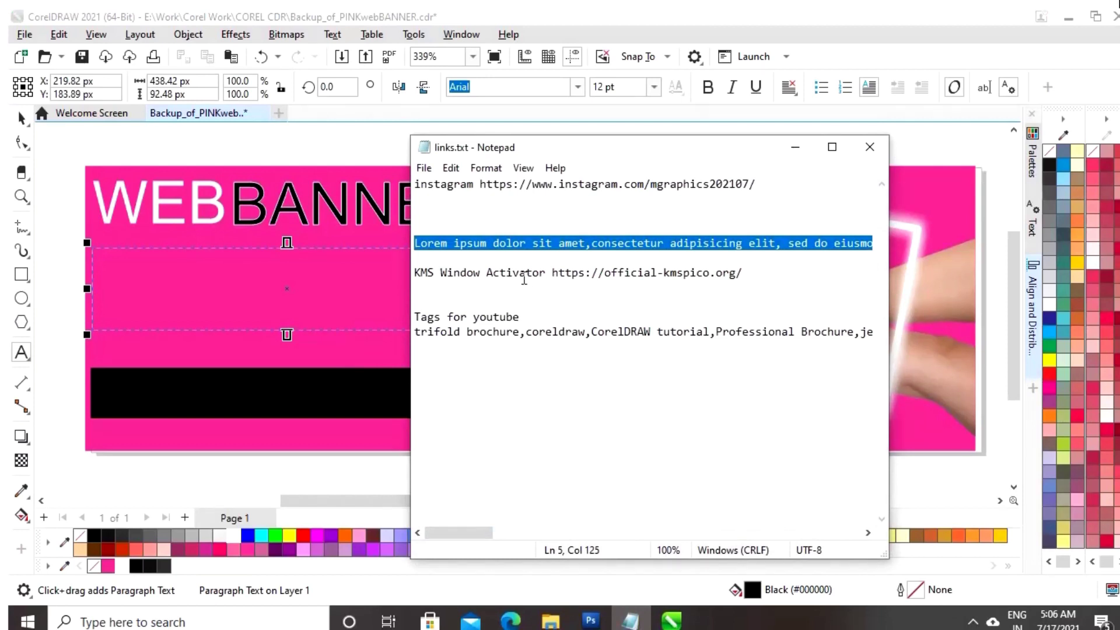
{"action": "left_click", "coordinate": [124, 278]}
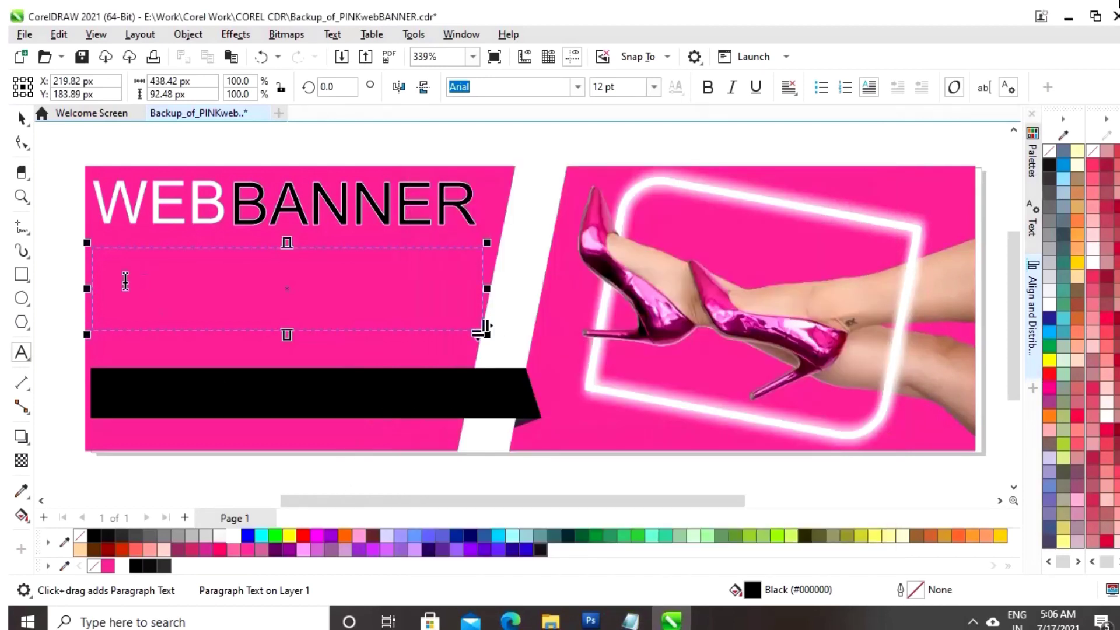
Set the frame's font size to 7 pt, paste the Lorem ipsum sentence and reduce its text to 3 pt.
{"action": "left_click", "coordinate": [654, 86]}
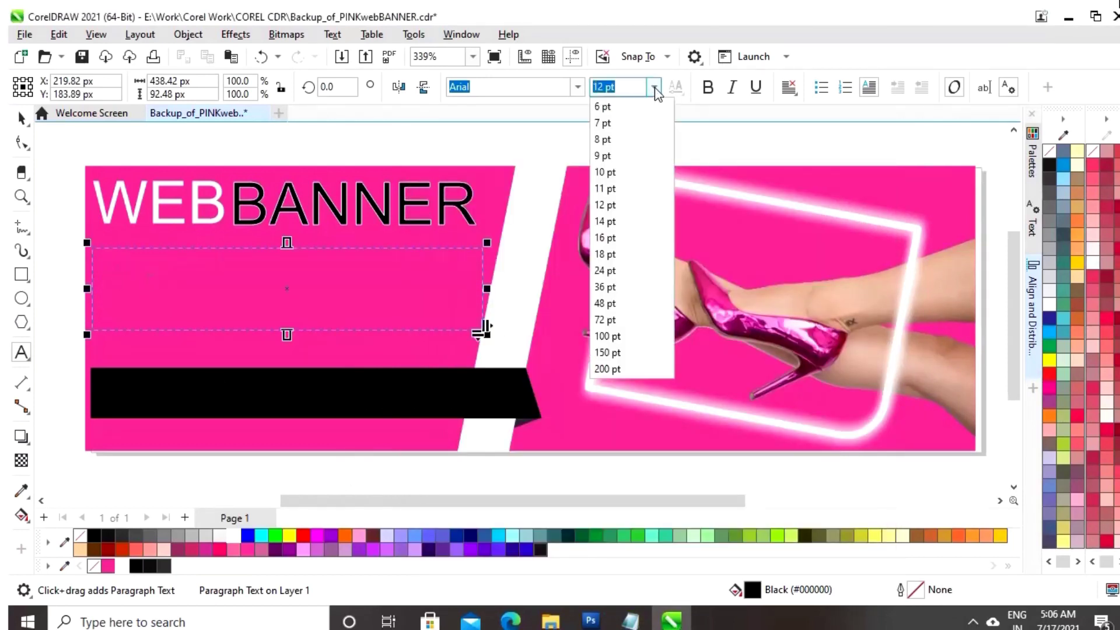
{"action": "left_click", "coordinate": [607, 123]}
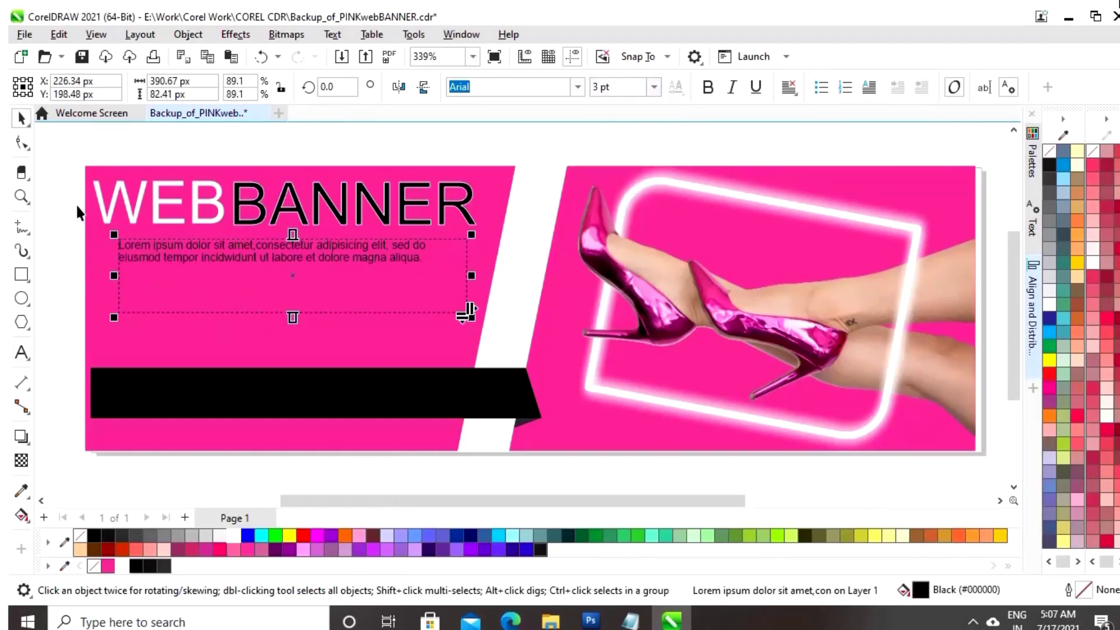
{"action": "key", "text": "Escape"}
{"action": "left_click", "coordinate": [268, 265]}
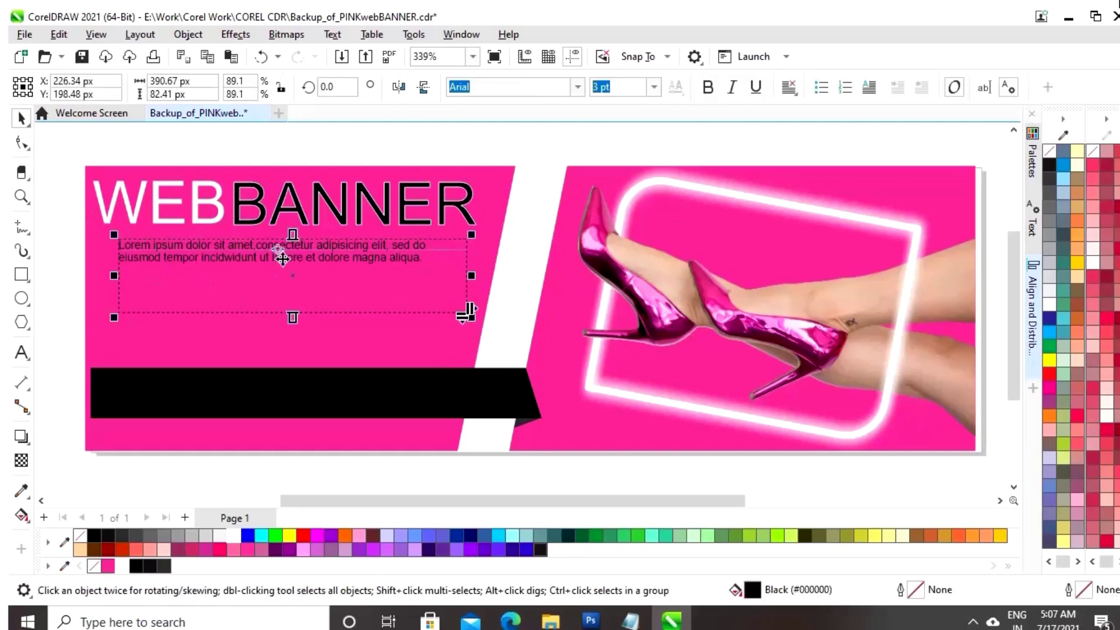
Move the Lorem ipsum paragraph close under the headline, centred at about X 233 px, Y 204 px, and colour it white.
{"action": "left_click_drag", "start_coordinate": [312, 255], "coordinate": [319, 250]}
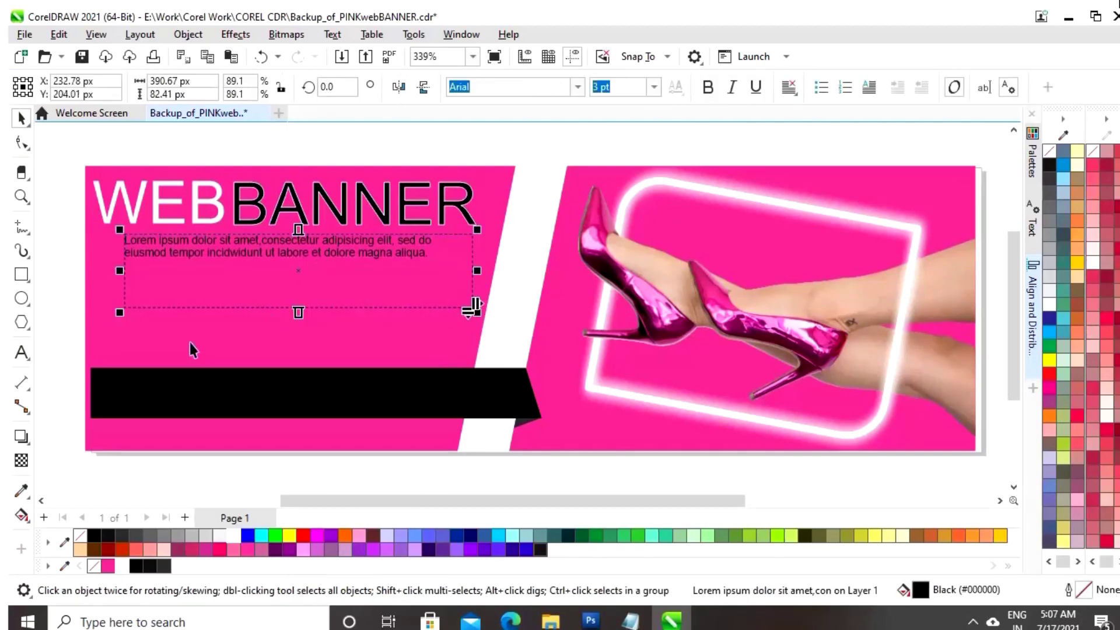
{"action": "left_click", "coordinate": [233, 537]}
{"action": "key", "text": "Escape"}
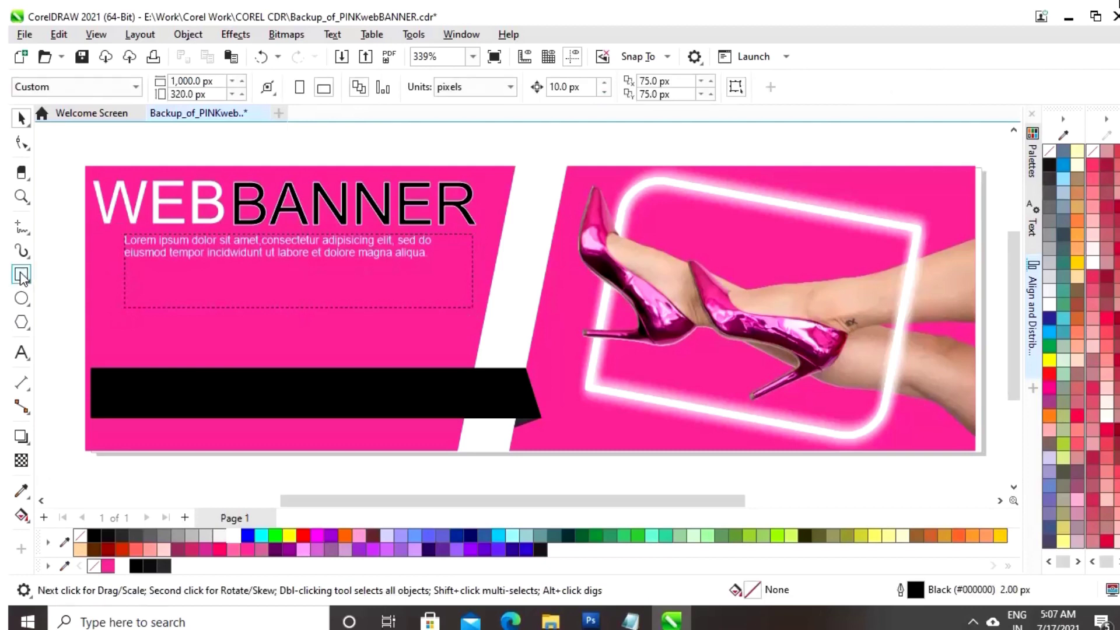
Draw a rectangle about 325 by 52 px between the Lorem ipsum paragraph and the black bar.
{"action": "left_click", "coordinate": [22, 276]}
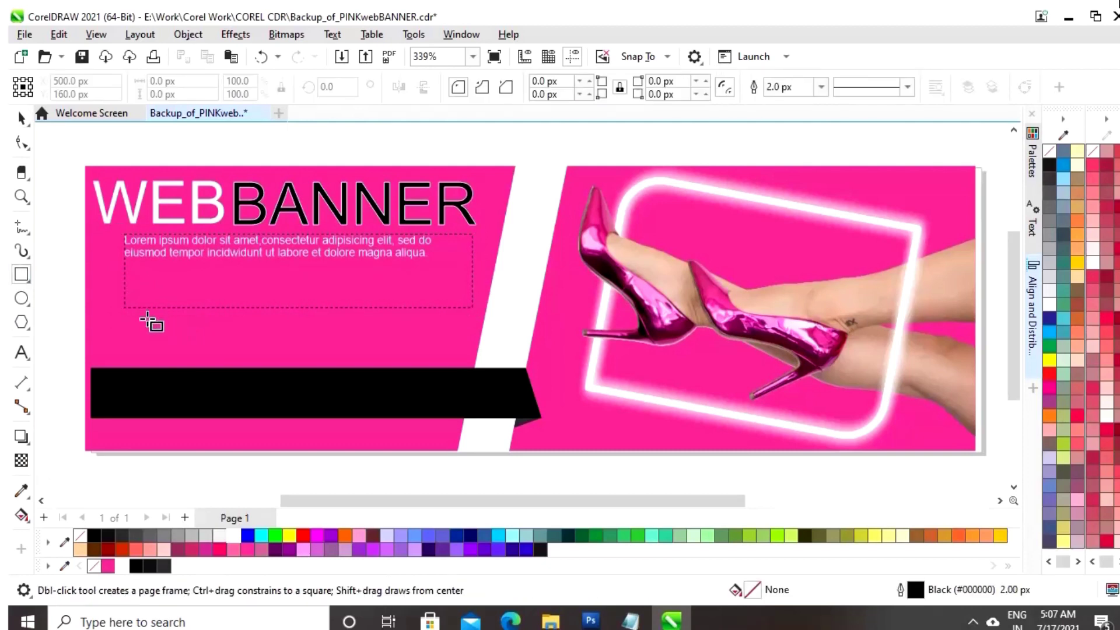
{"action": "left_click_drag", "start_coordinate": [143, 314], "coordinate": [433, 361]}
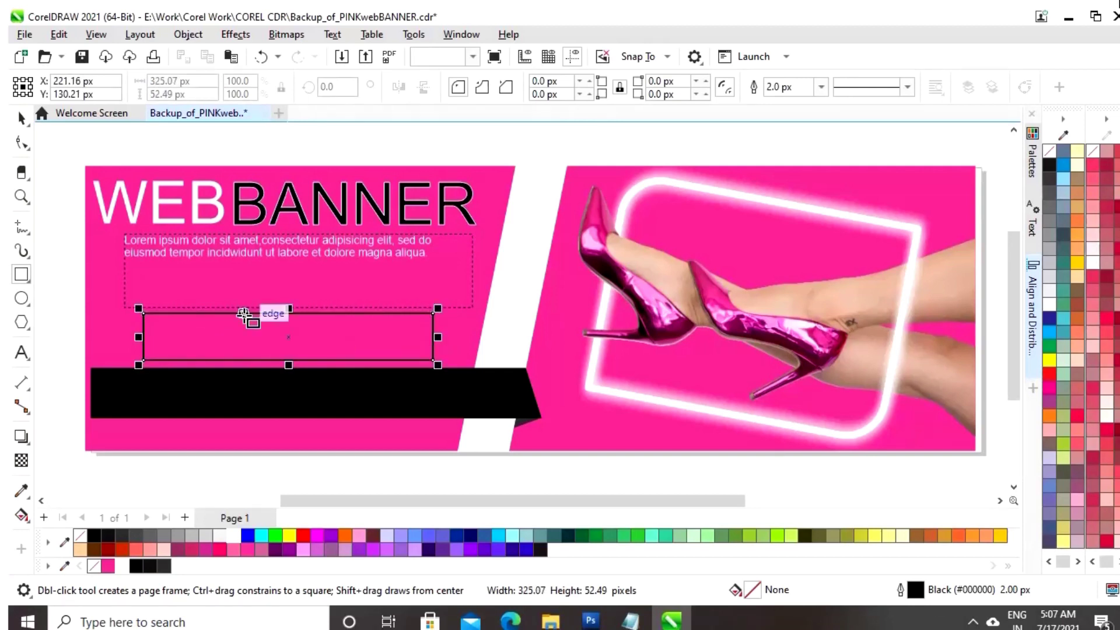
{"action": "left_click", "coordinate": [22, 119]}
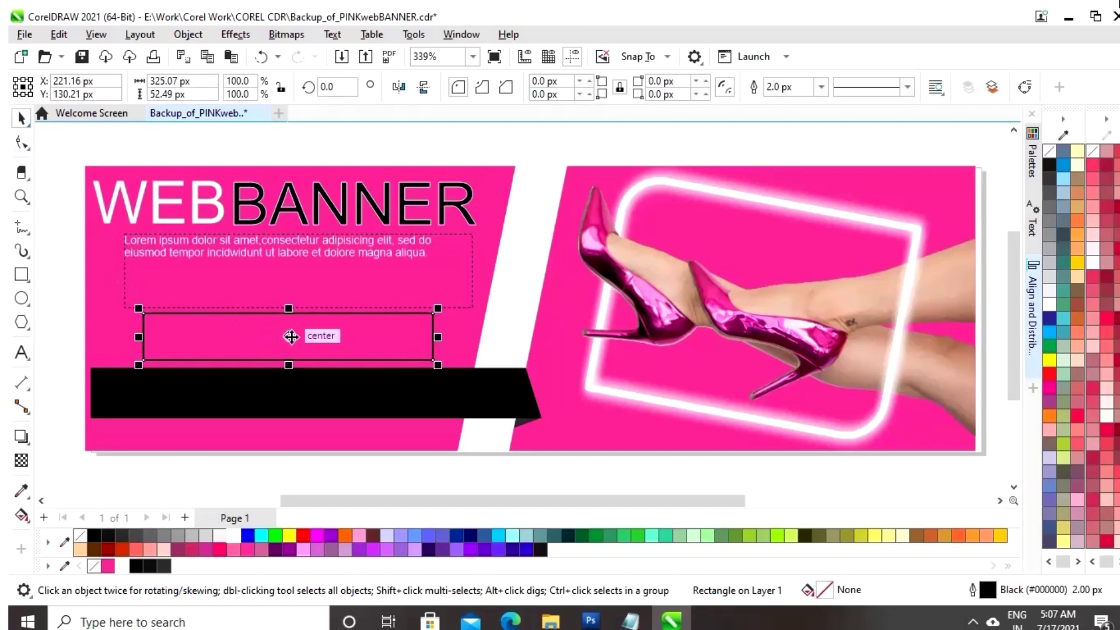
Enlarge the new rectangle to about 363 by 59 px and centre it at about X 215 px, Y 151 px.
{"action": "left_click_drag", "start_coordinate": [289, 336], "coordinate": [280, 327]}
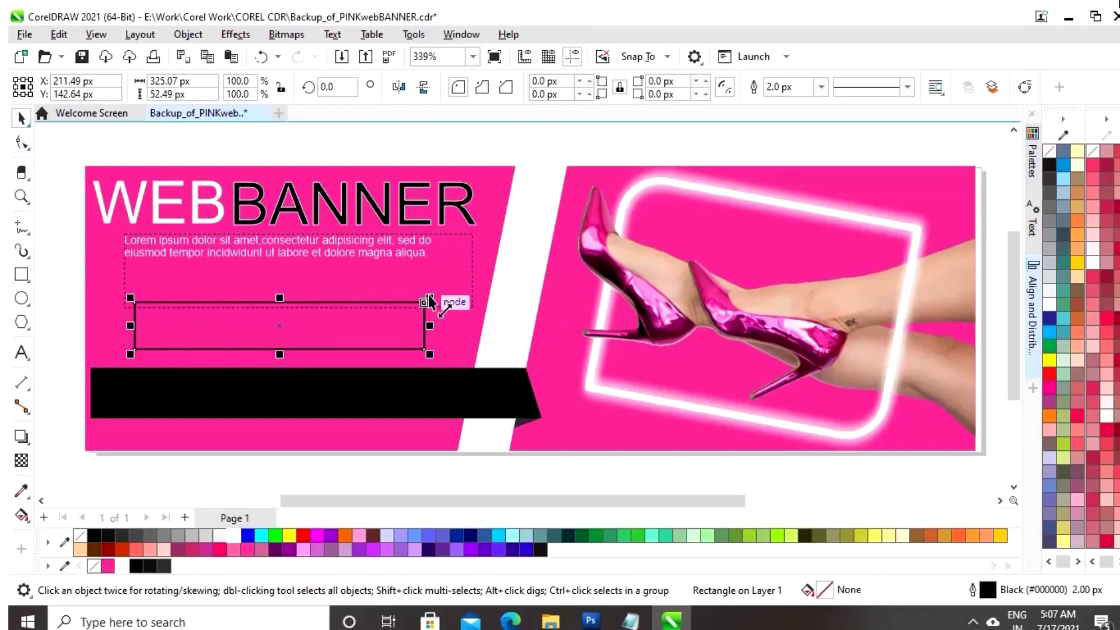
{"action": "left_click_drag", "start_coordinate": [428, 300], "coordinate": [464, 292]}
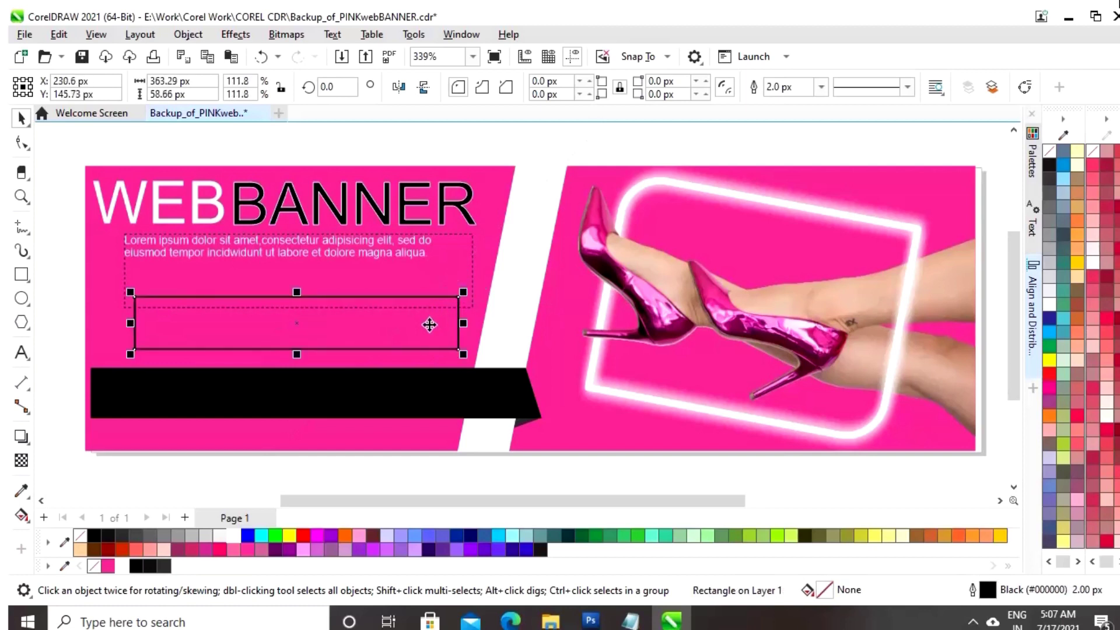
{"action": "left_click_drag", "start_coordinate": [299, 322], "coordinate": [282, 319]}
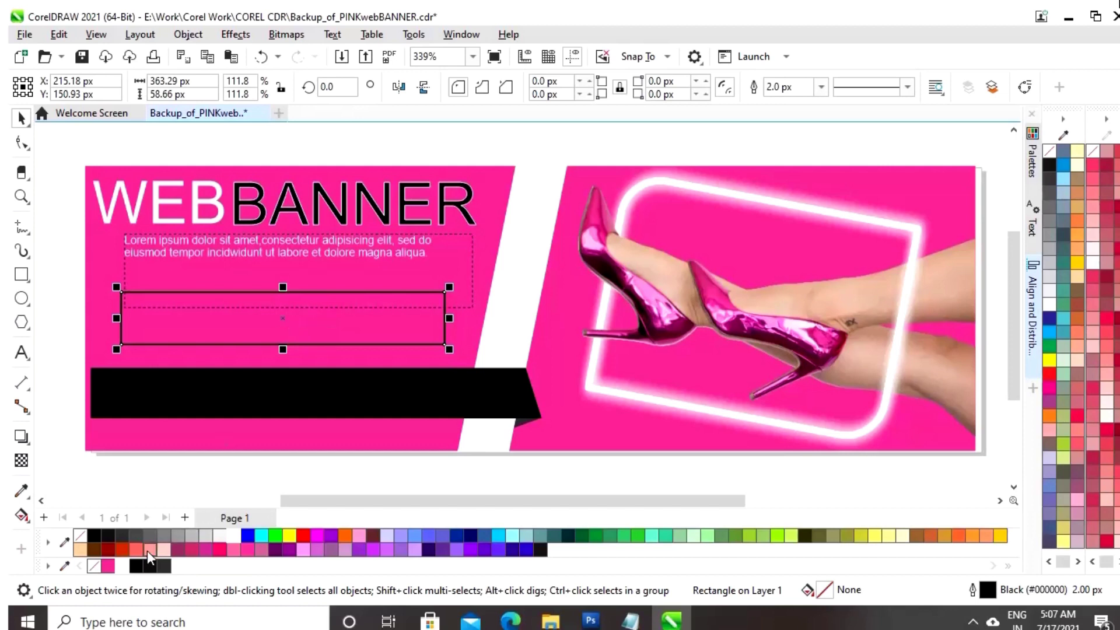
Fill the rectangle above the black bar with white and remove its outline.
{"action": "left_click", "coordinate": [234, 536]}
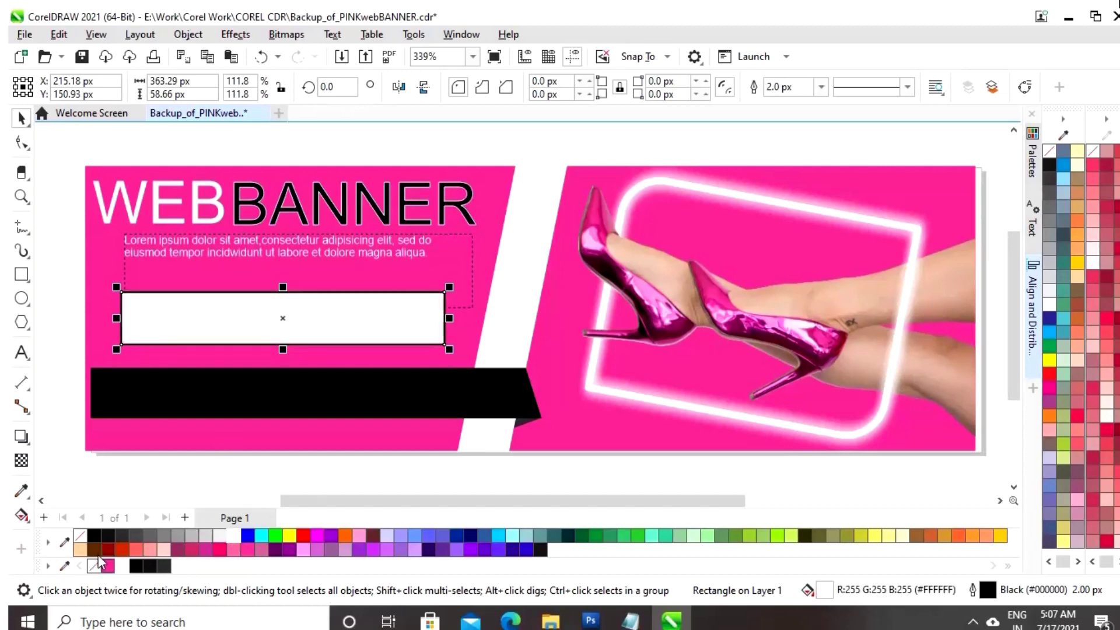
{"action": "right_click", "coordinate": [81, 535]}
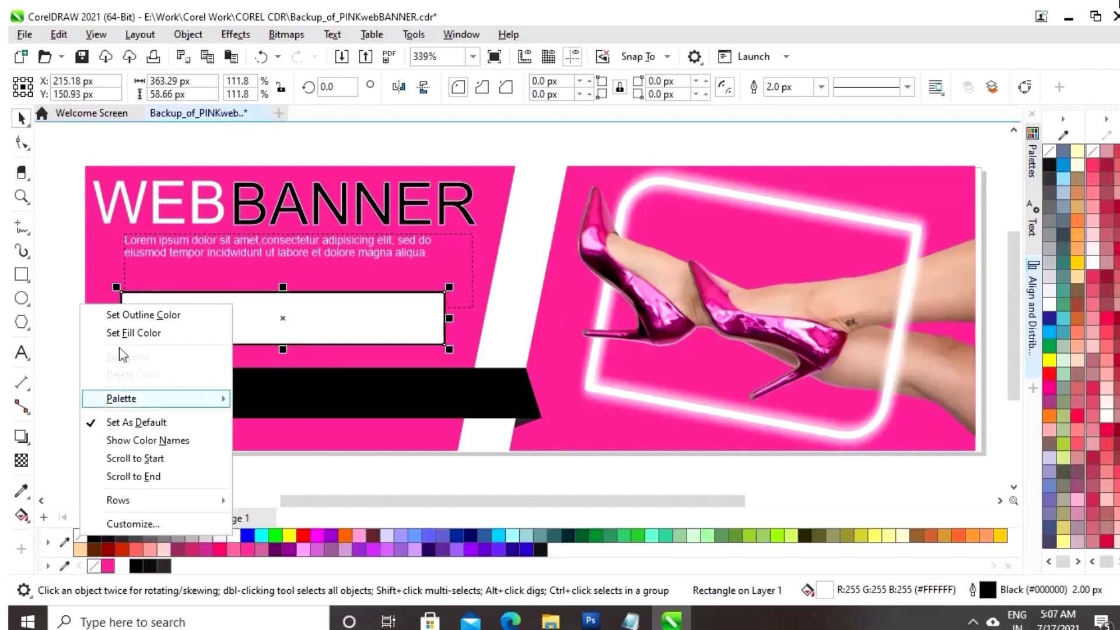
{"action": "left_click", "coordinate": [140, 314]}
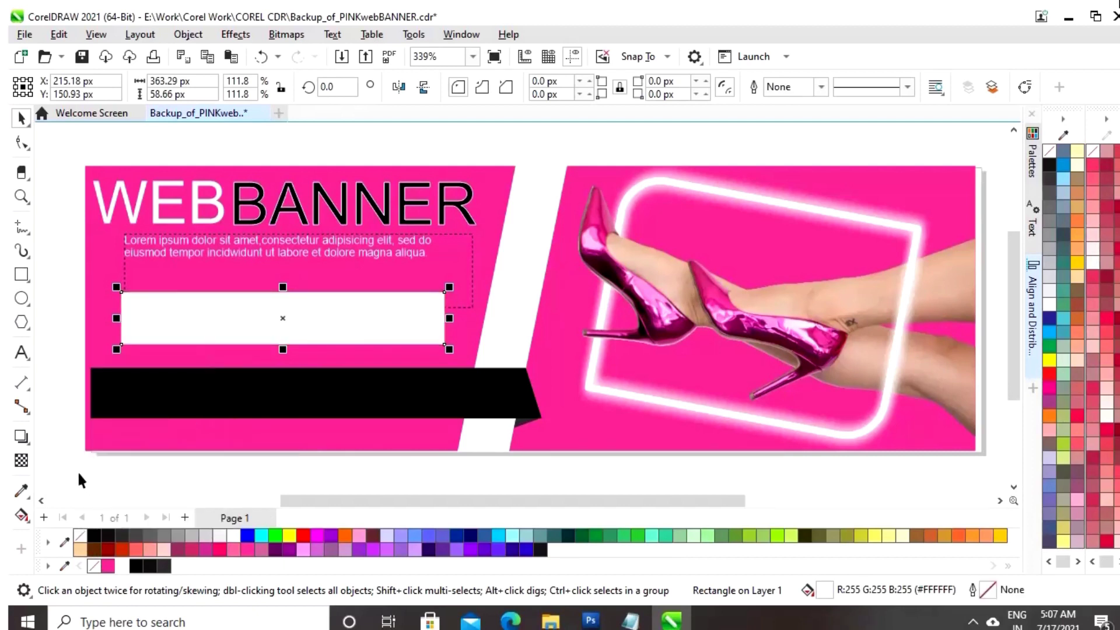
{"action": "left_click", "coordinate": [143, 469]}
Place a copy of the white rectangle below the black bar, centred at about X 227 px, Y 10 px.
{"action": "left_click", "coordinate": [280, 337]}
{"action": "left_click_drag", "start_coordinate": [362, 322], "coordinate": [376, 446]}
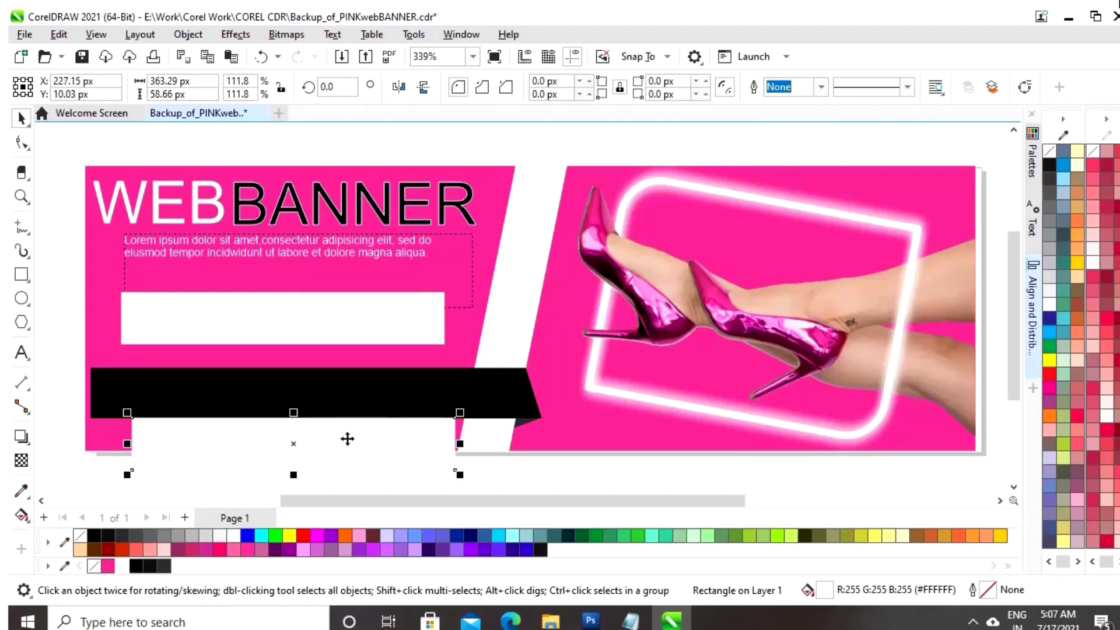
Fill the copied rectangle with the banner pink (#EF2E97) and place it over the white rectangle, centred at about X 214 px, Y 159 px.
{"action": "left_click", "coordinate": [108, 566]}
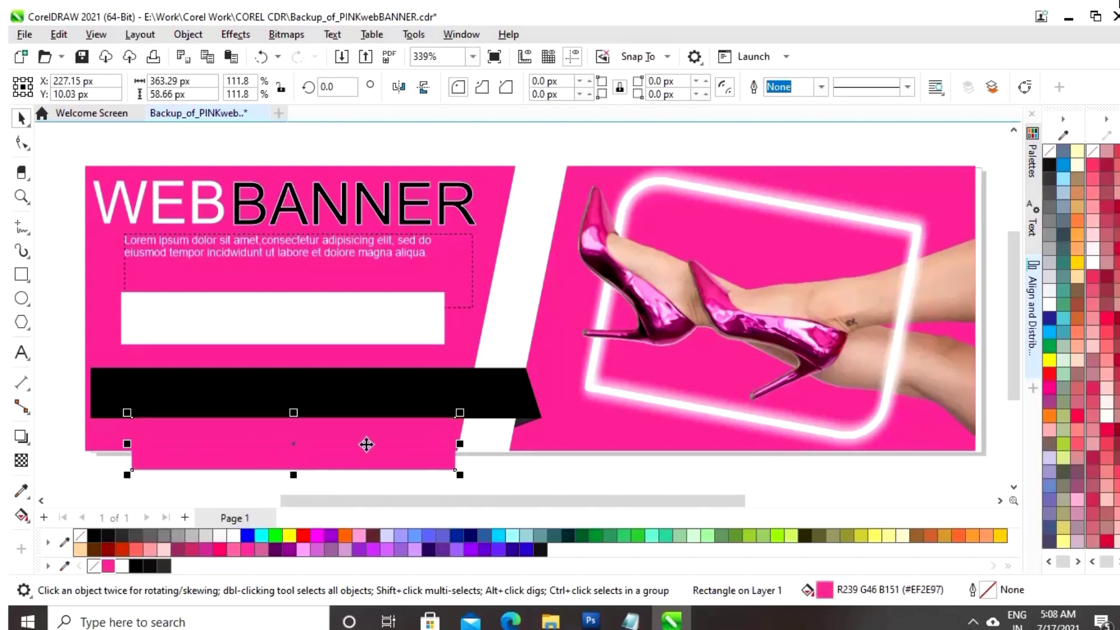
{"action": "left_click_drag", "start_coordinate": [366, 445], "coordinate": [367, 311]}
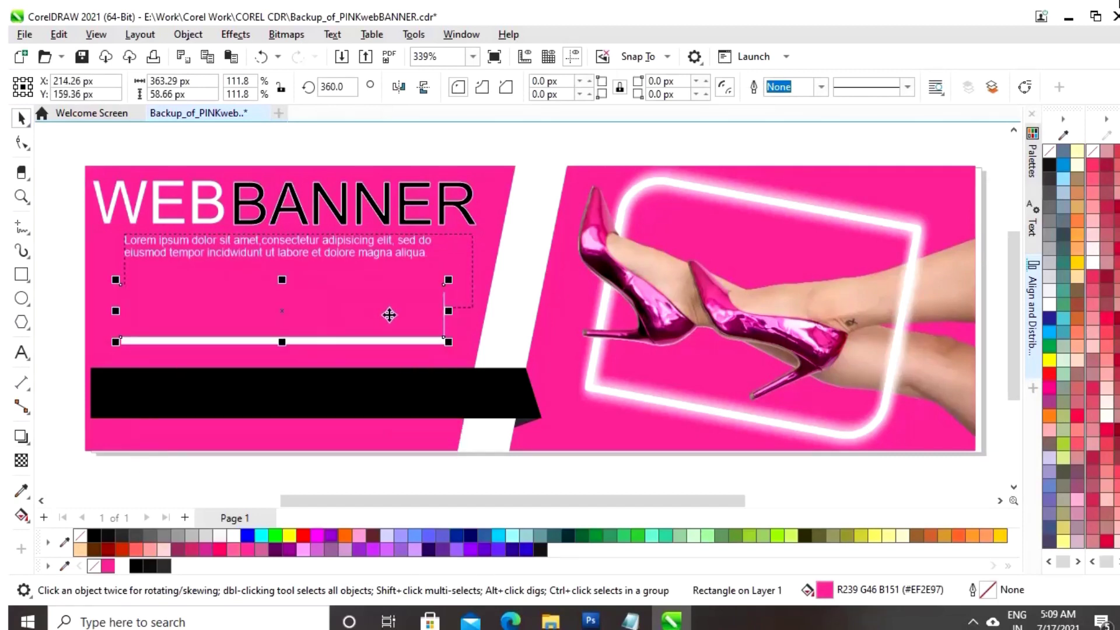
Tilt the pink rectangle about 1 degree counter-clockwise over the white one, centred at about X 211 px, Y 156 px.
{"action": "left_click", "coordinate": [409, 306]}
{"action": "left_click_drag", "start_coordinate": [449, 276], "coordinate": [448, 271]}
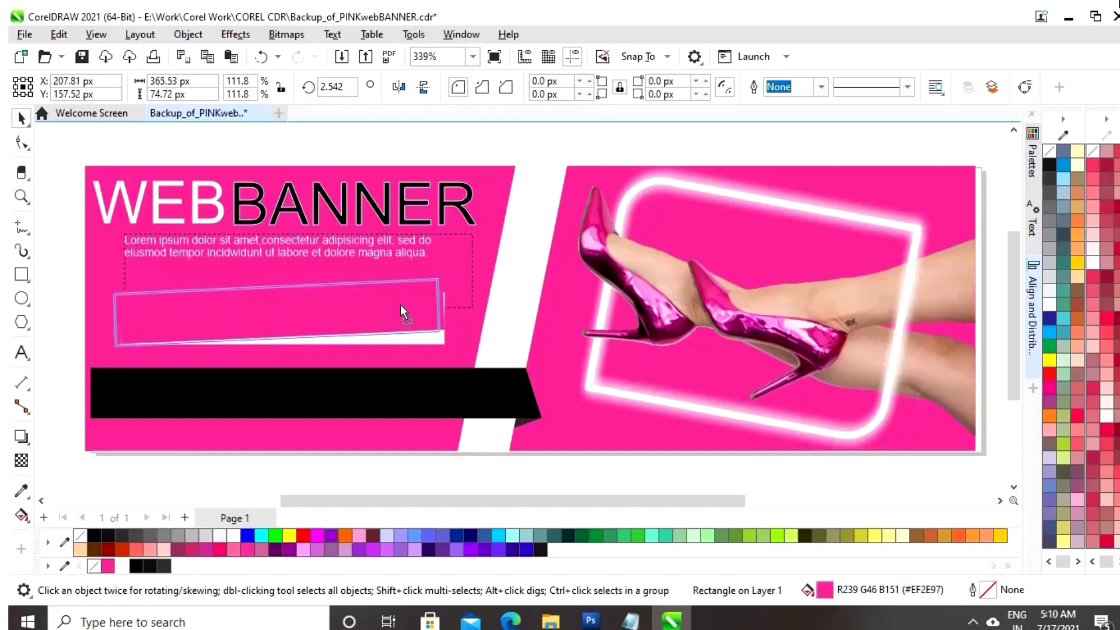
{"action": "left_click_drag", "start_coordinate": [401, 305], "coordinate": [401, 303]}
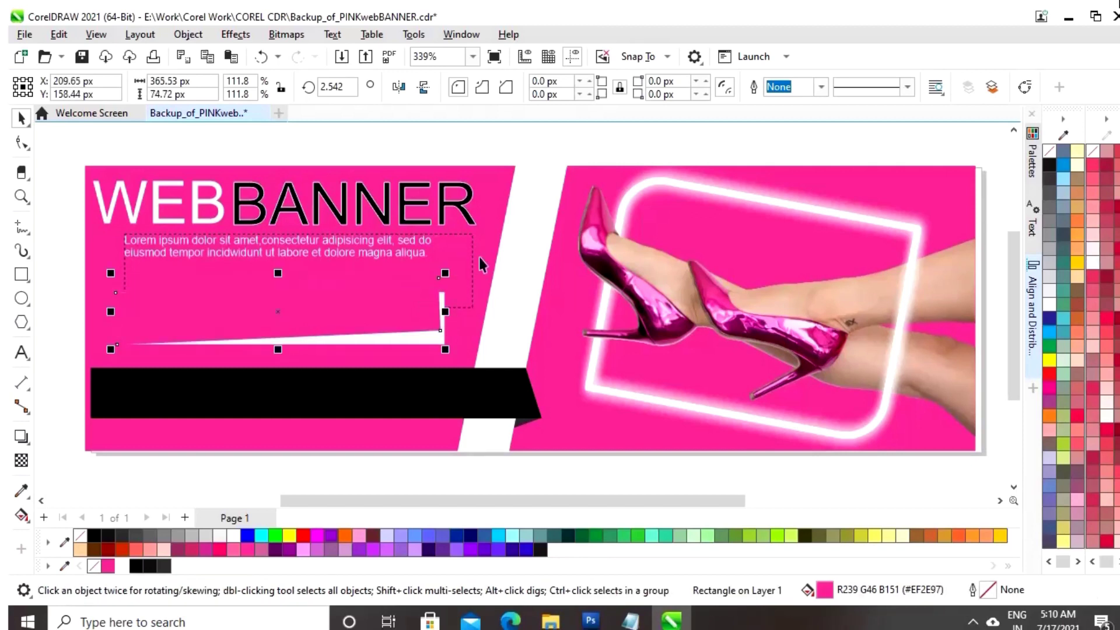
{"action": "left_click", "coordinate": [420, 289]}
{"action": "left_click_drag", "start_coordinate": [448, 272], "coordinate": [454, 276]}
{"action": "left_click", "coordinate": [368, 328]}
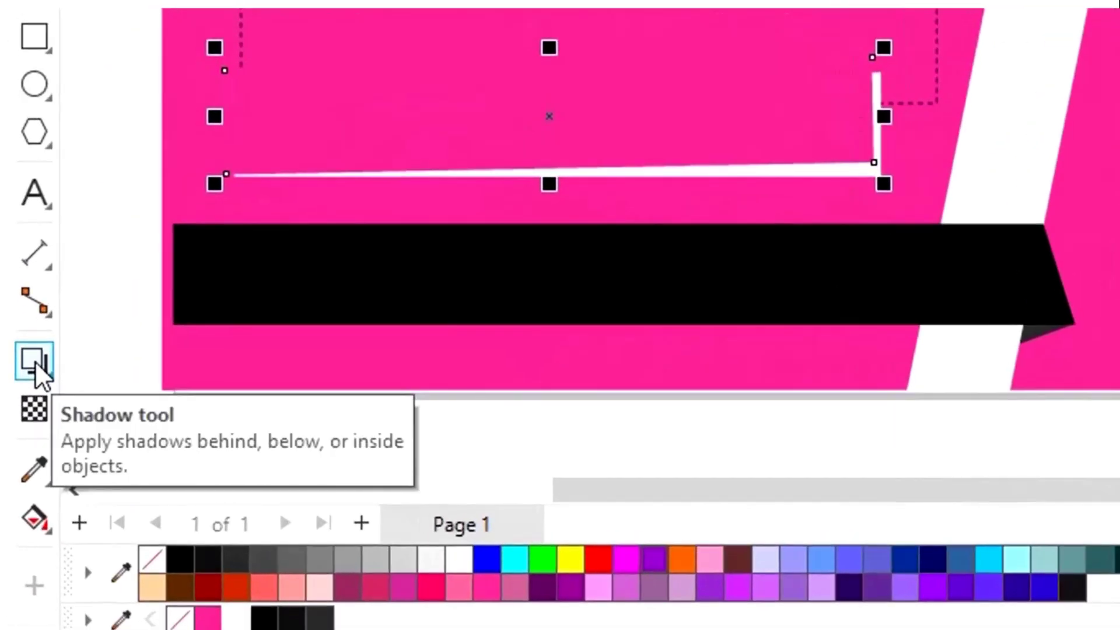
Add a black perspective shadow to the tilted pink rectangle, at an angle of about 264 degrees, opacity 47 and feather 15.
{"action": "left_click", "coordinate": [35, 362]}
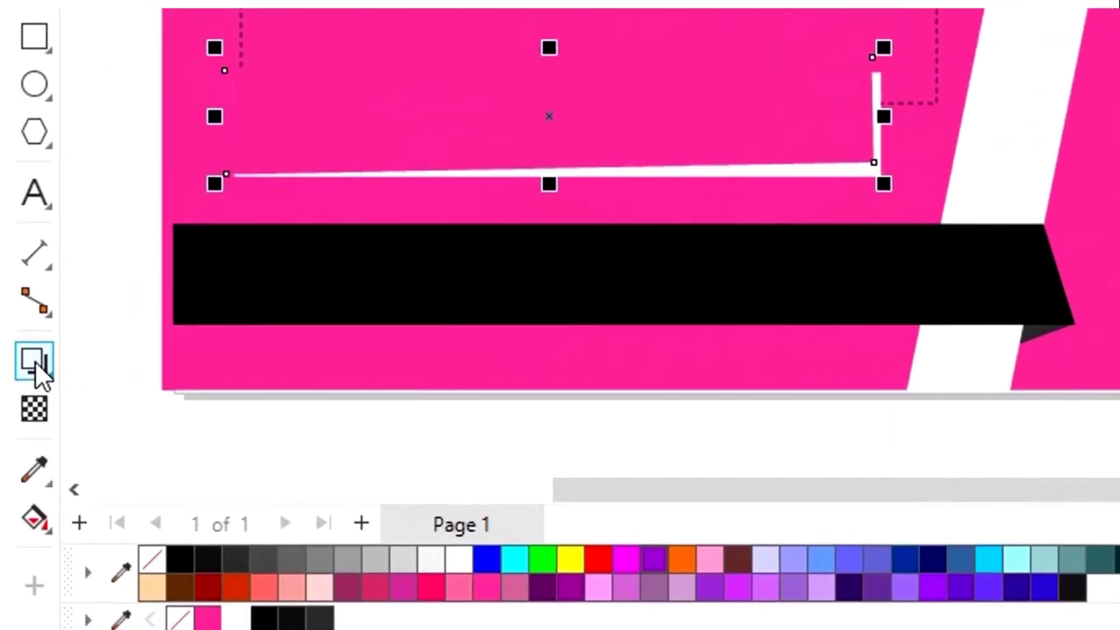
{"action": "left_click", "coordinate": [50, 374]}
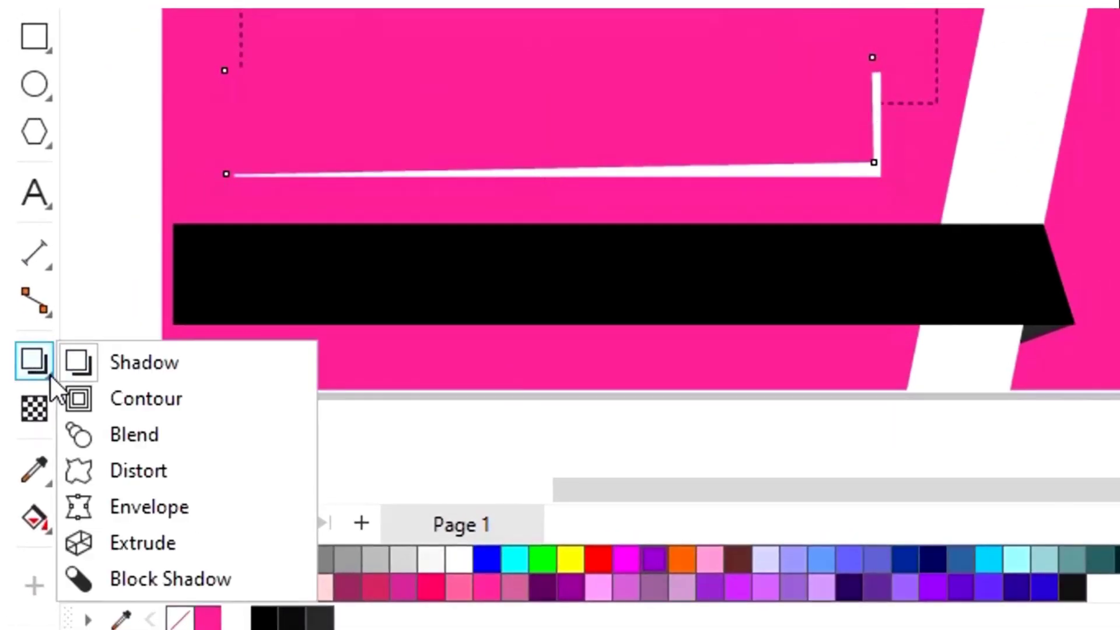
{"action": "left_click", "coordinate": [142, 363]}
{"action": "left_click_drag", "start_coordinate": [551, 107], "coordinate": [615, 156]}
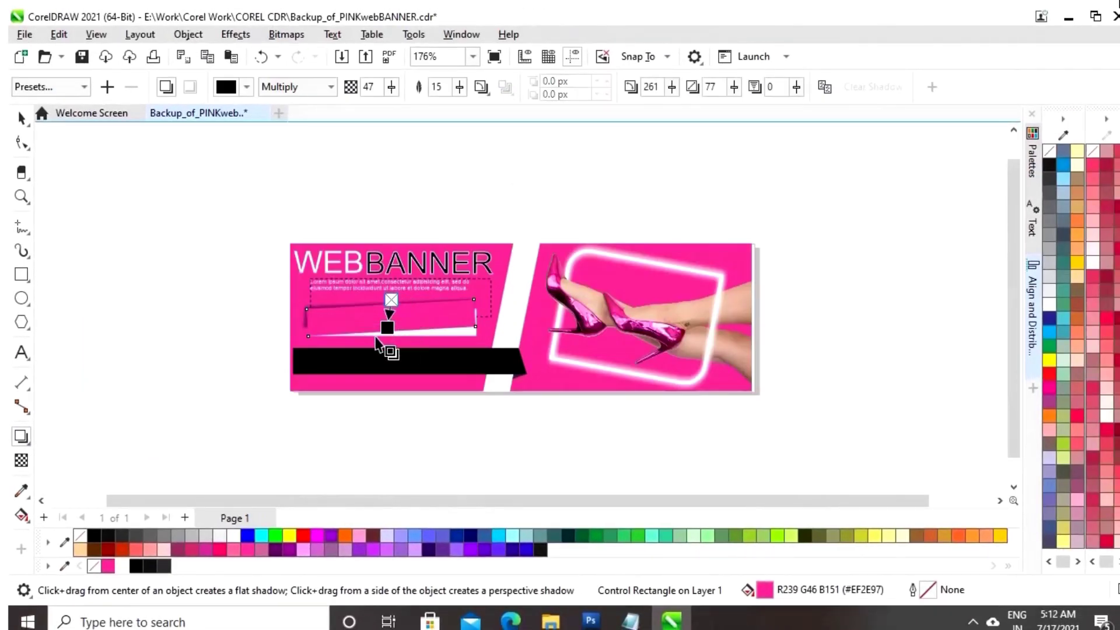
{"action": "left_click_drag", "start_coordinate": [385, 325], "coordinate": [382, 344]}
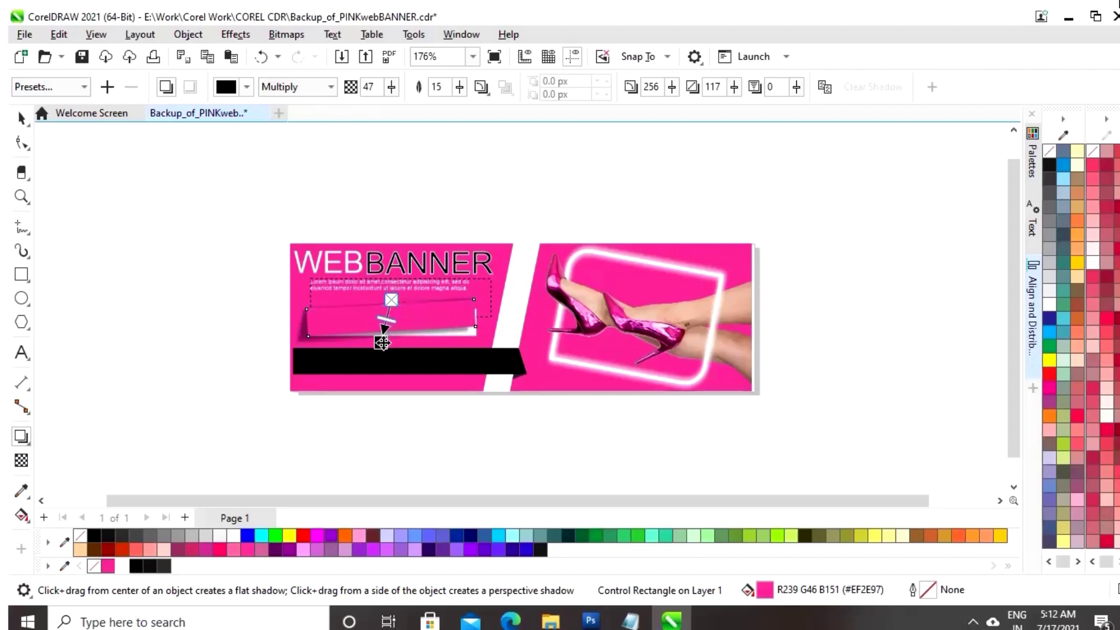
{"action": "left_click_drag", "start_coordinate": [382, 343], "coordinate": [389, 348]}
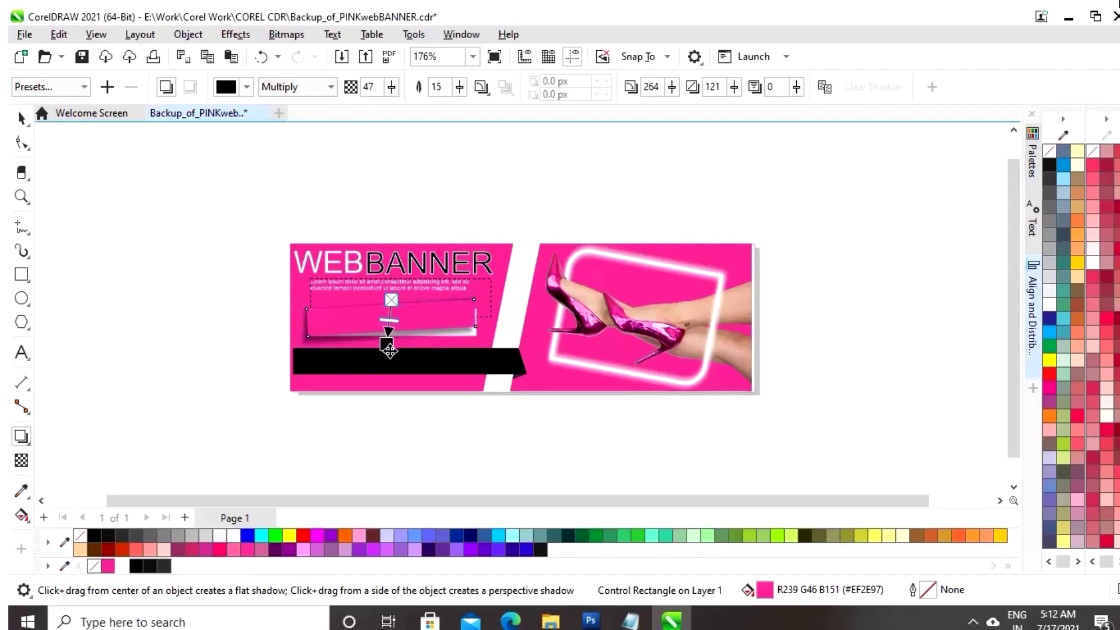
{"action": "left_click", "coordinate": [21, 119]}
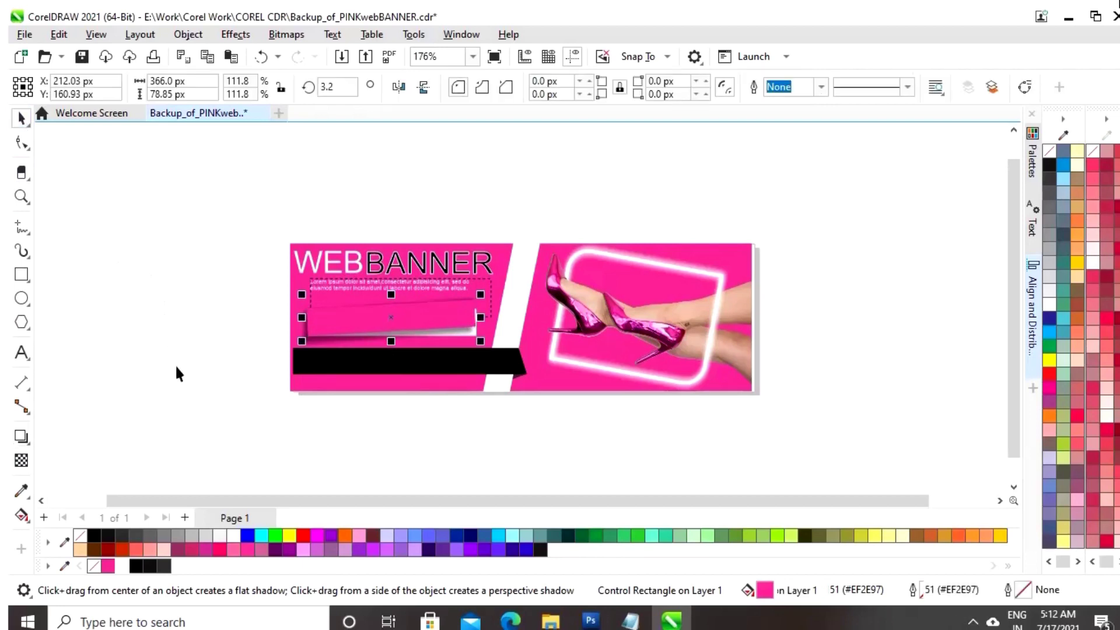
{"action": "left_click", "coordinate": [249, 403]}
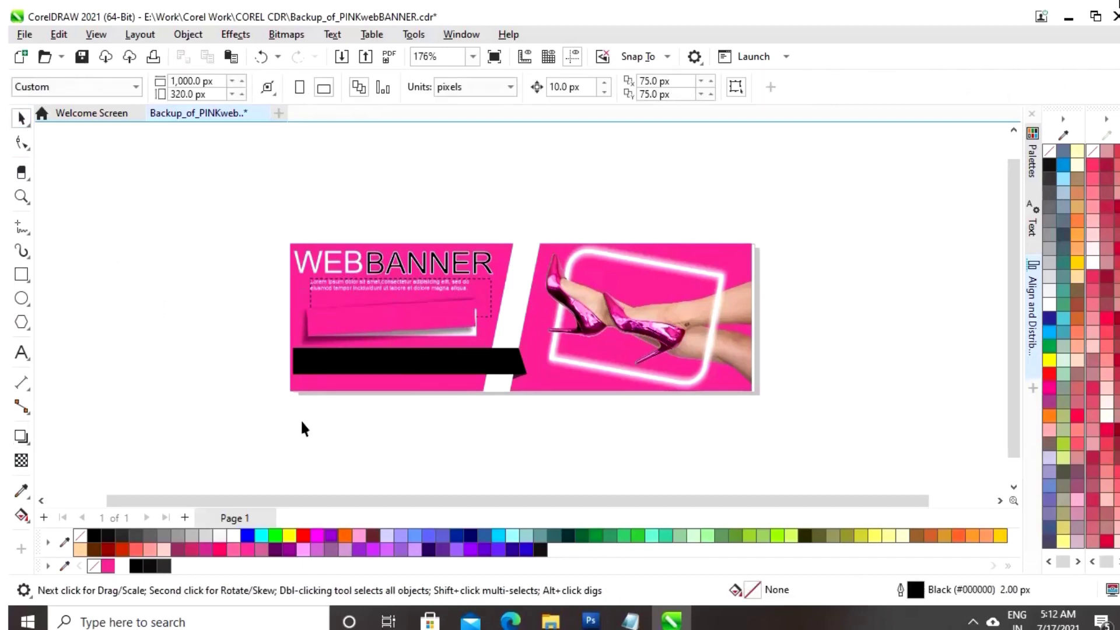
Add BEST and HEELS as two separate text objects over the tilted pink rectangle.
{"action": "left_click", "coordinate": [21, 354]}
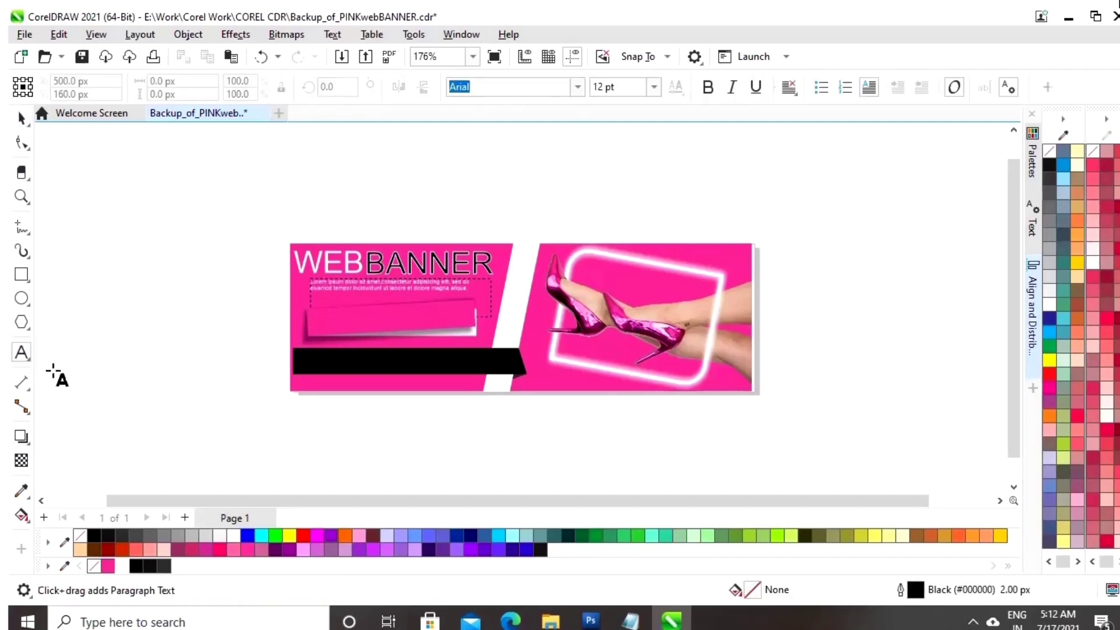
{"action": "left_click", "coordinate": [325, 327]}
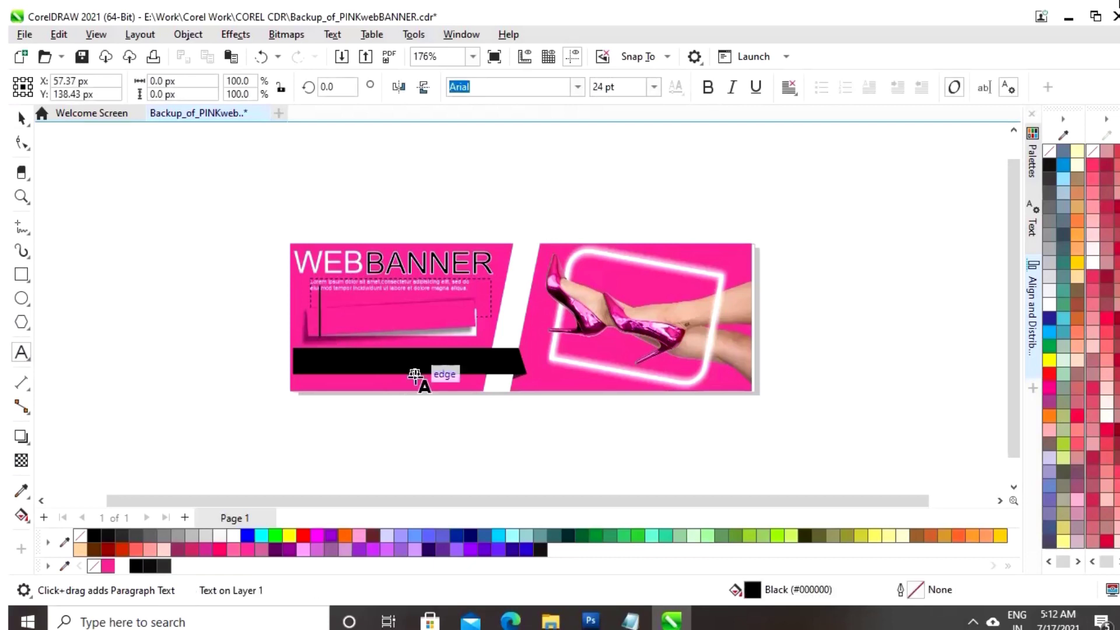
{"action": "type", "text": "BEST "}
{"action": "type", "text": "HEELS"}
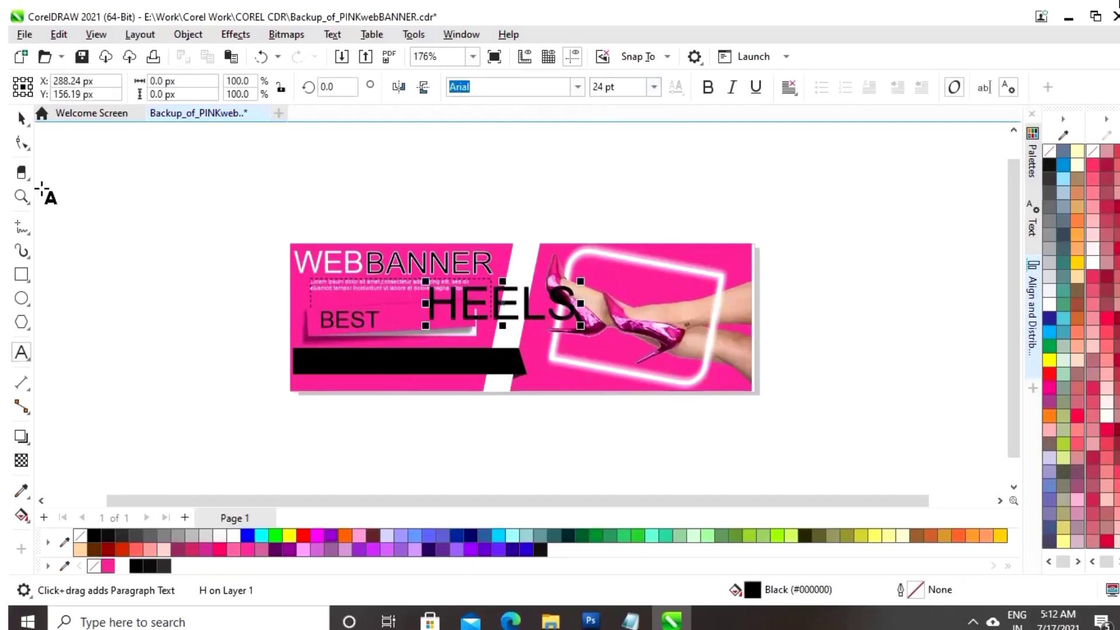
Colour the HEELS text white, set it to 12 pt and place it beside BEST on the pink rectangle.
{"action": "left_click", "coordinate": [22, 118]}
{"action": "left_click", "coordinate": [220, 536]}
{"action": "left_click", "coordinate": [654, 86]}
{"action": "left_click", "coordinate": [611, 220]}
{"action": "left_click_drag", "start_coordinate": [470, 313], "coordinate": [429, 315]}
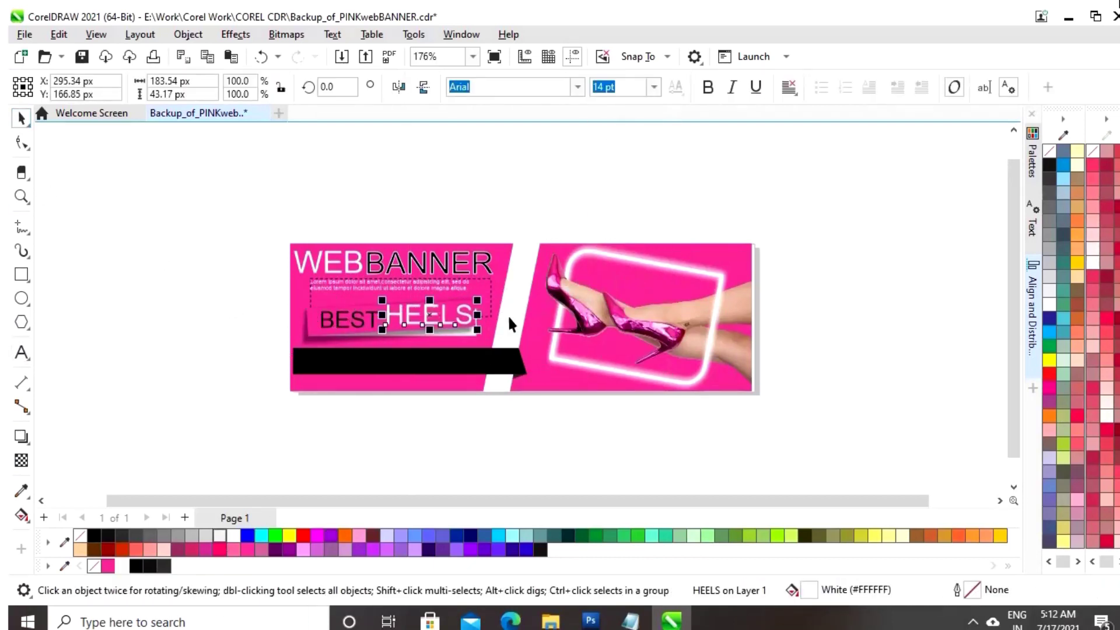
{"action": "scroll", "coordinate": [506, 317], "scroll_direction": "up", "scroll_amount": 3}
{"action": "left_click", "coordinate": [654, 87]}
{"action": "left_click", "coordinate": [610, 204]}
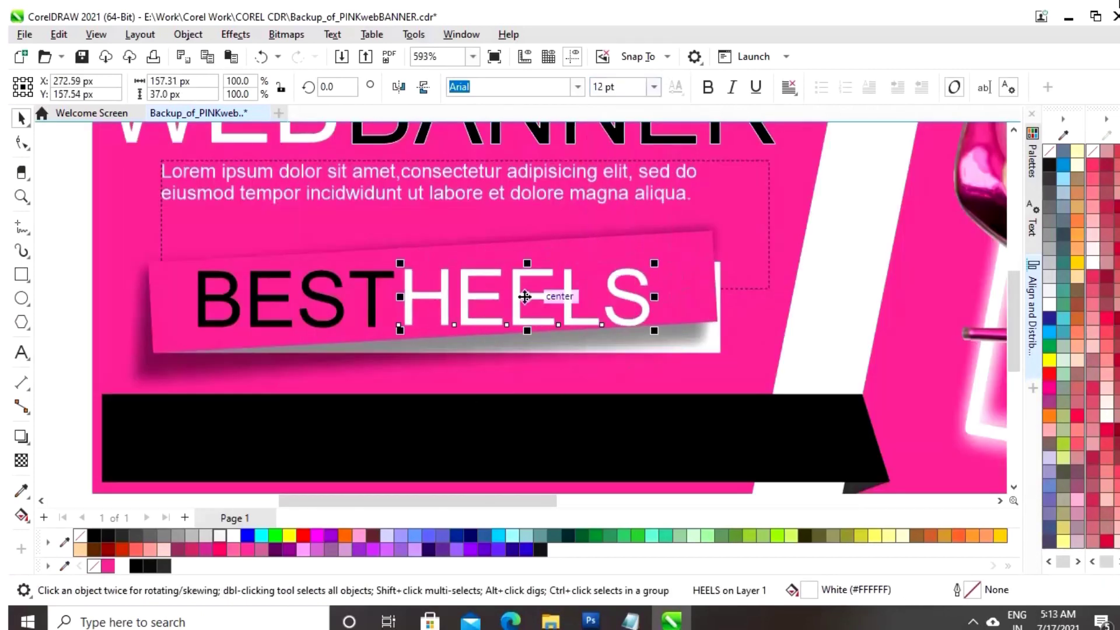
Rotate BEST and HEELS together to follow the pink rectangle's tilt and reposition them on it.
{"action": "left_click_drag", "start_coordinate": [527, 296], "coordinate": [525, 296]}
{"action": "left_click", "coordinate": [336, 303], "text": "shift"}
{"action": "left_click", "coordinate": [640, 285]}
{"action": "left_click_drag", "start_coordinate": [659, 259], "coordinate": [659, 245]}
{"action": "left_click_drag", "start_coordinate": [513, 284], "coordinate": [517, 279]}
{"action": "key", "text": "Escape"}
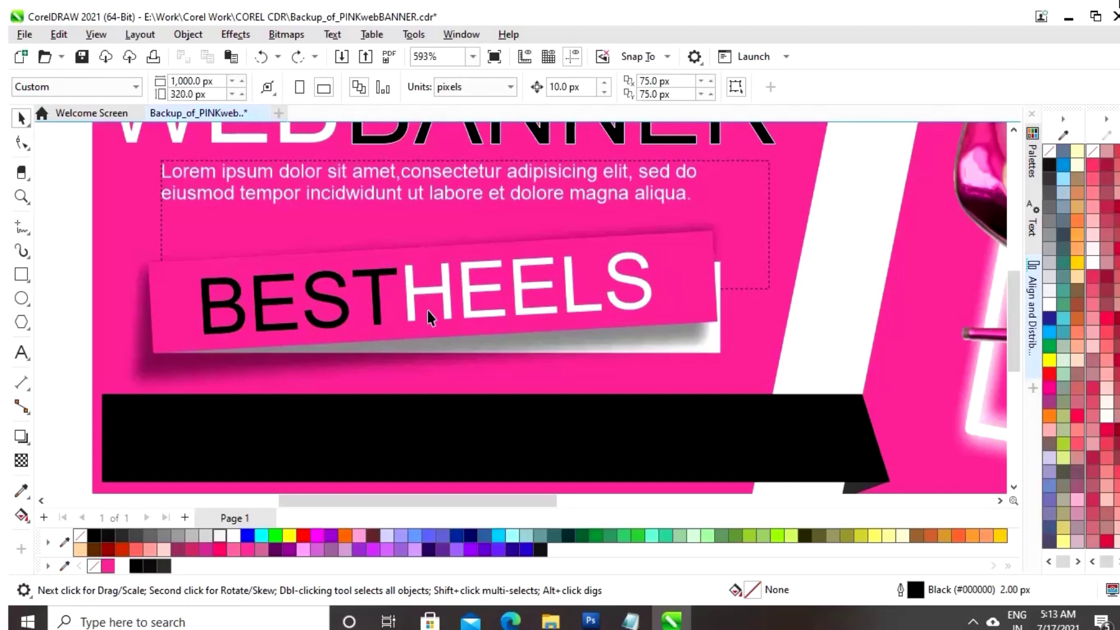
Draw a rectangle about 188 by 42 px below the black bar and round its corners fully, to about 21 px.
{"action": "scroll", "coordinate": [429, 311], "scroll_direction": "down", "scroll_amount": 3}
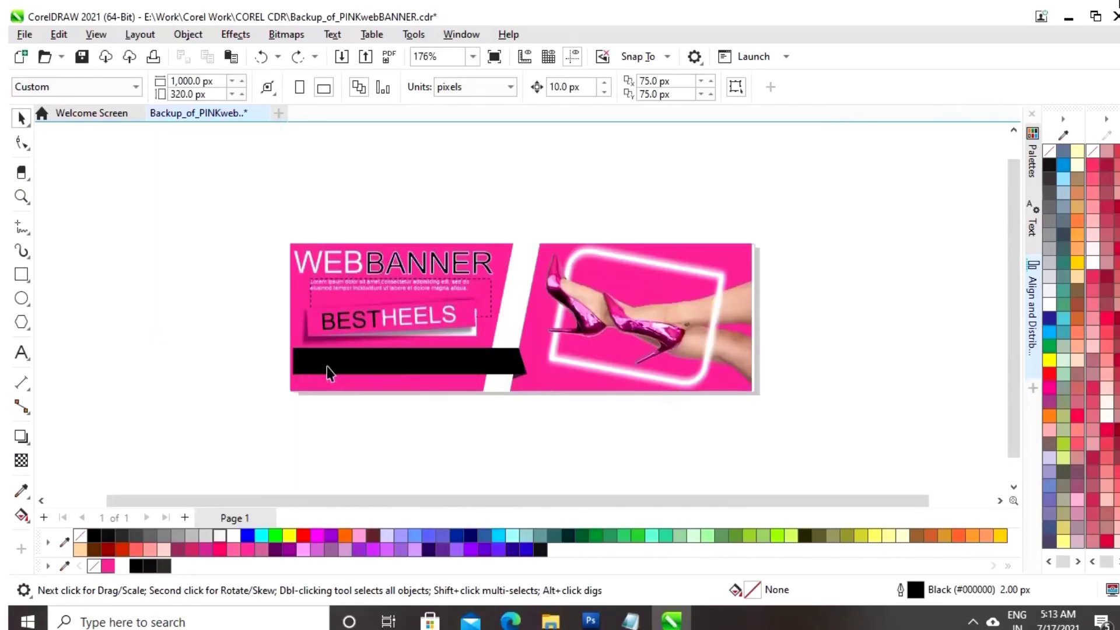
{"action": "key", "text": "z"}
{"action": "left_click_drag", "start_coordinate": [286, 231], "coordinate": [762, 412]}
{"action": "left_click", "coordinate": [21, 274]}
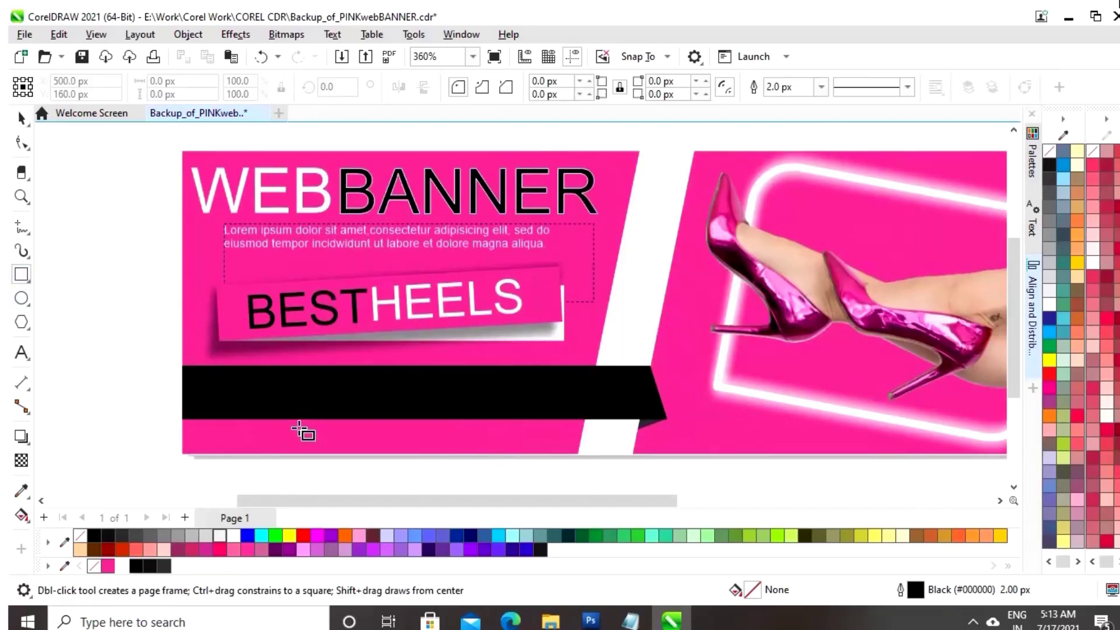
{"action": "mouse_move", "coordinate": [298, 428]}
{"action": "left_mouse_down"}
{"action": "mouse_move", "coordinate": [427, 471]}
{"action": "mouse_move", "coordinate": [477, 467]}
{"action": "left_mouse_up"}
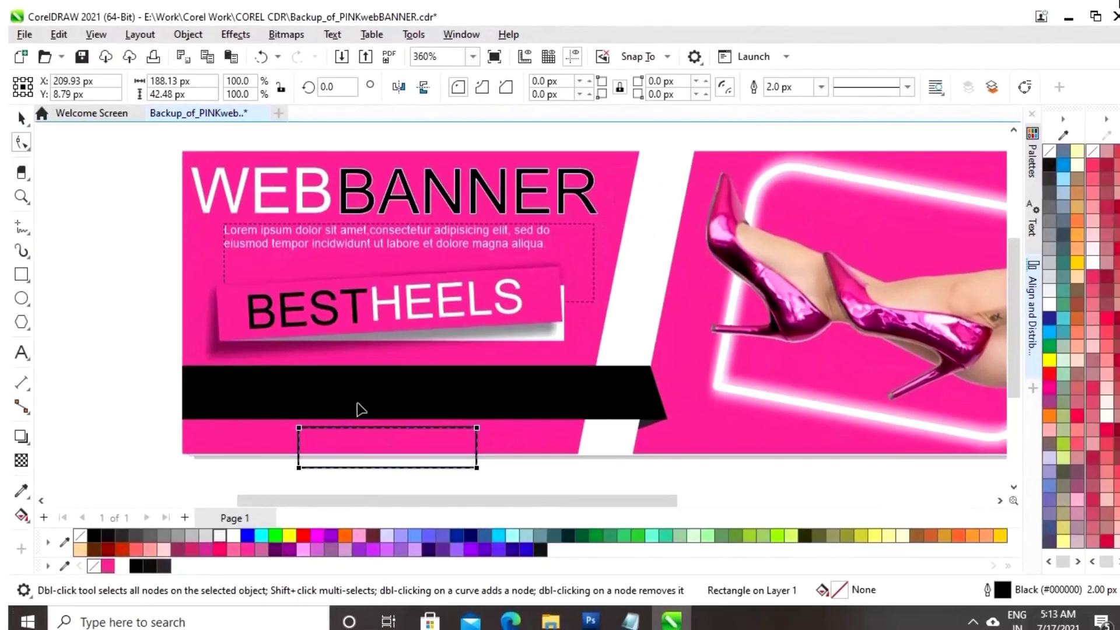
{"action": "left_click_drag", "start_coordinate": [301, 428], "coordinate": [338, 430]}
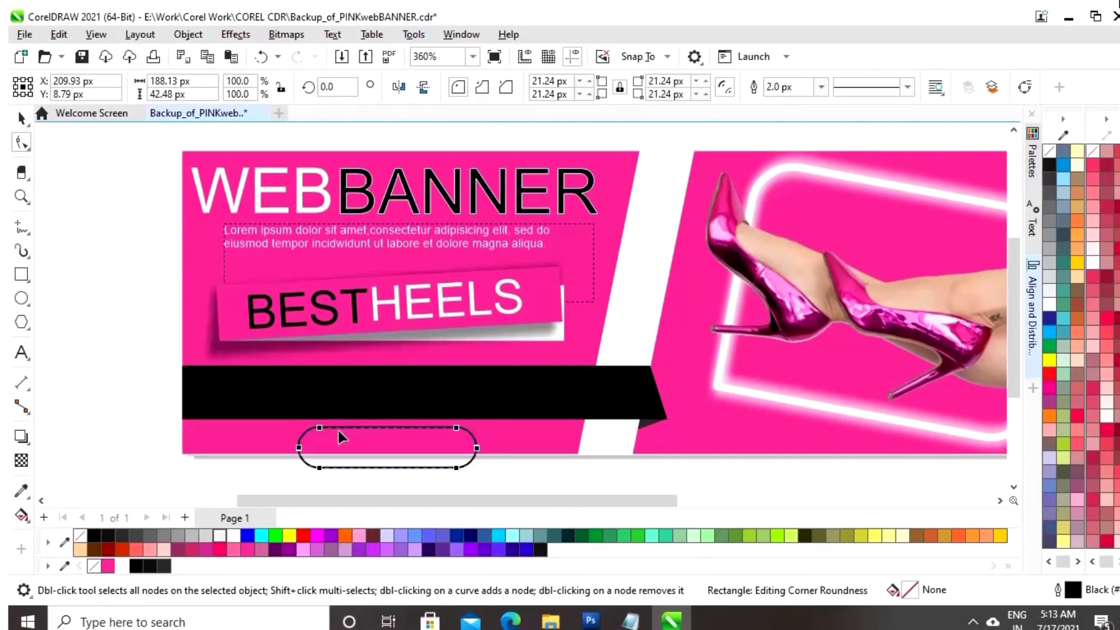
{"action": "left_click", "coordinate": [20, 119]}
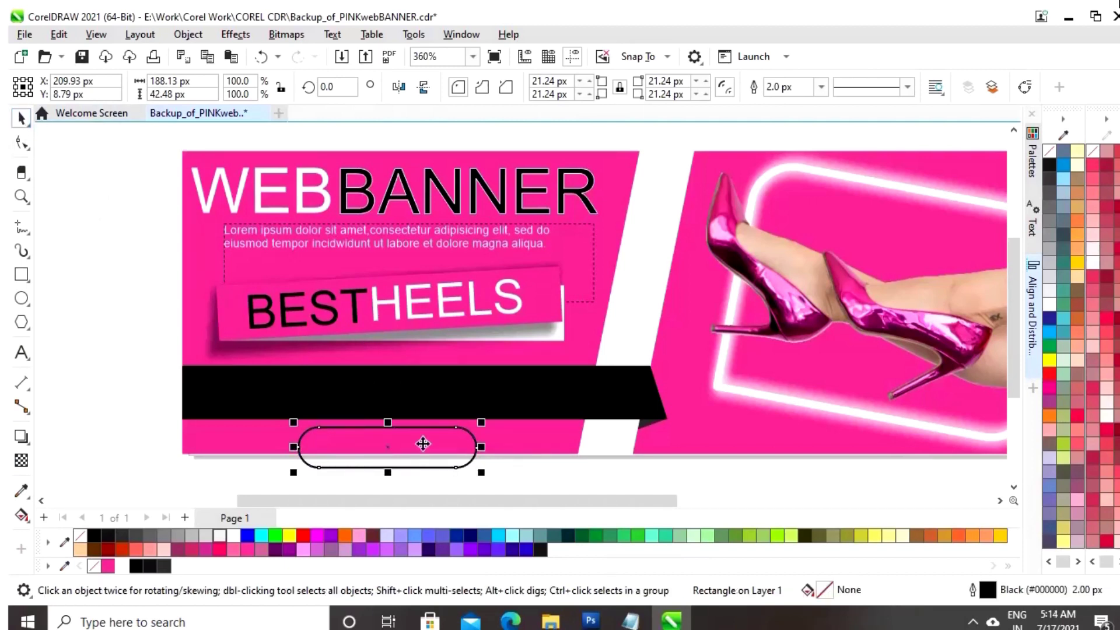
Fill the rounded rectangle with the banner pink and scale it to about 138 by 31 px, centred on the black bar near X 201 px, Y 67 px.
{"action": "left_click_drag", "start_coordinate": [397, 433], "coordinate": [387, 403]}
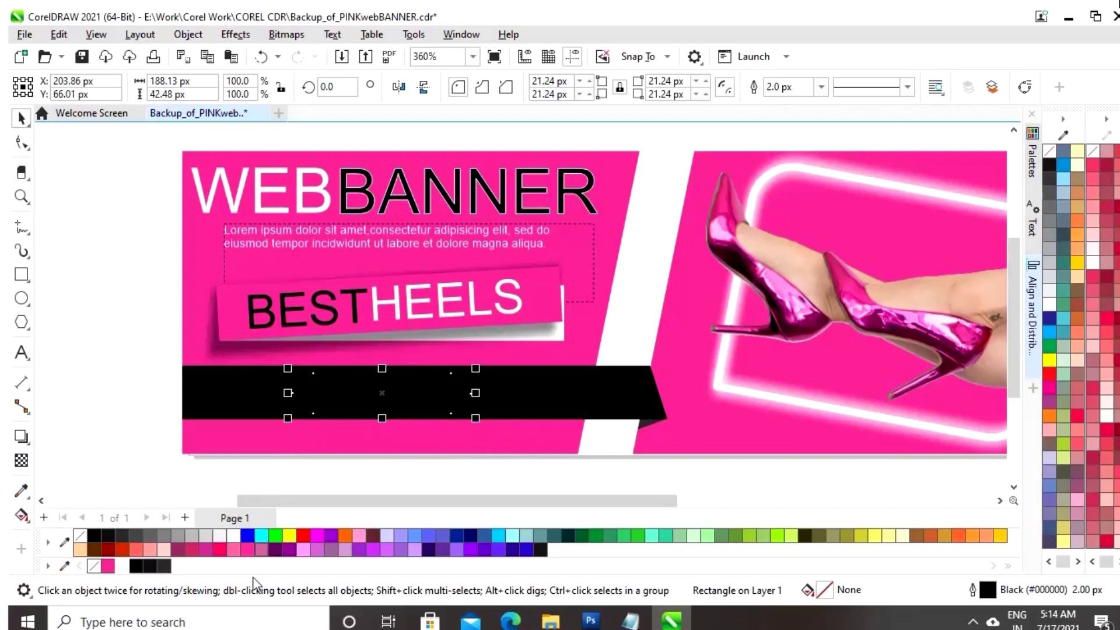
{"action": "left_click", "coordinate": [108, 566]}
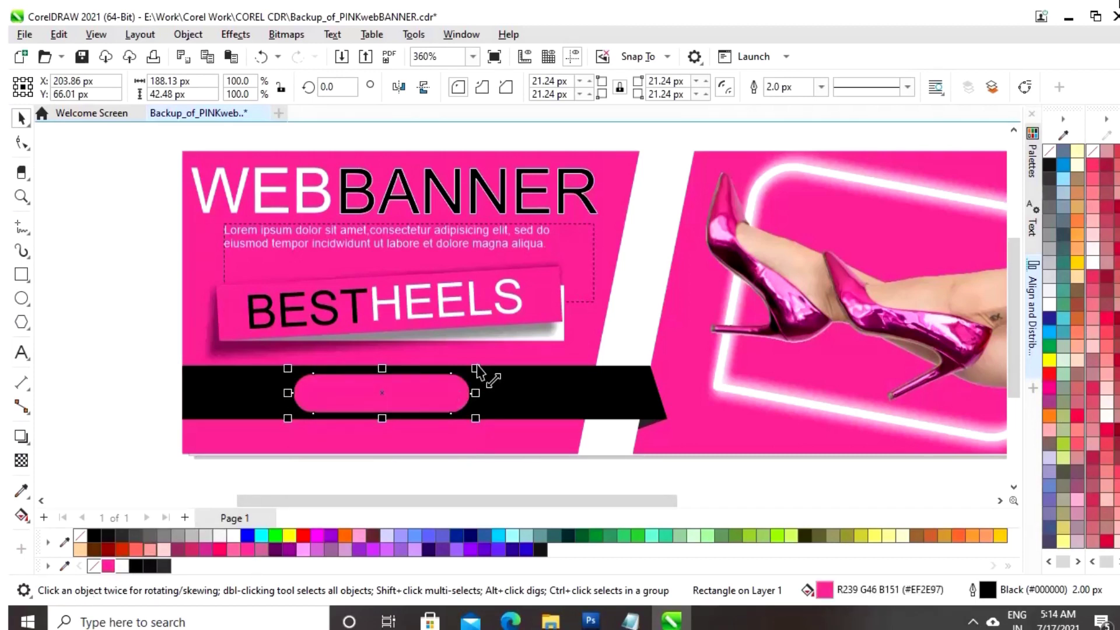
{"action": "left_click_drag", "start_coordinate": [476, 369], "coordinate": [460, 379]}
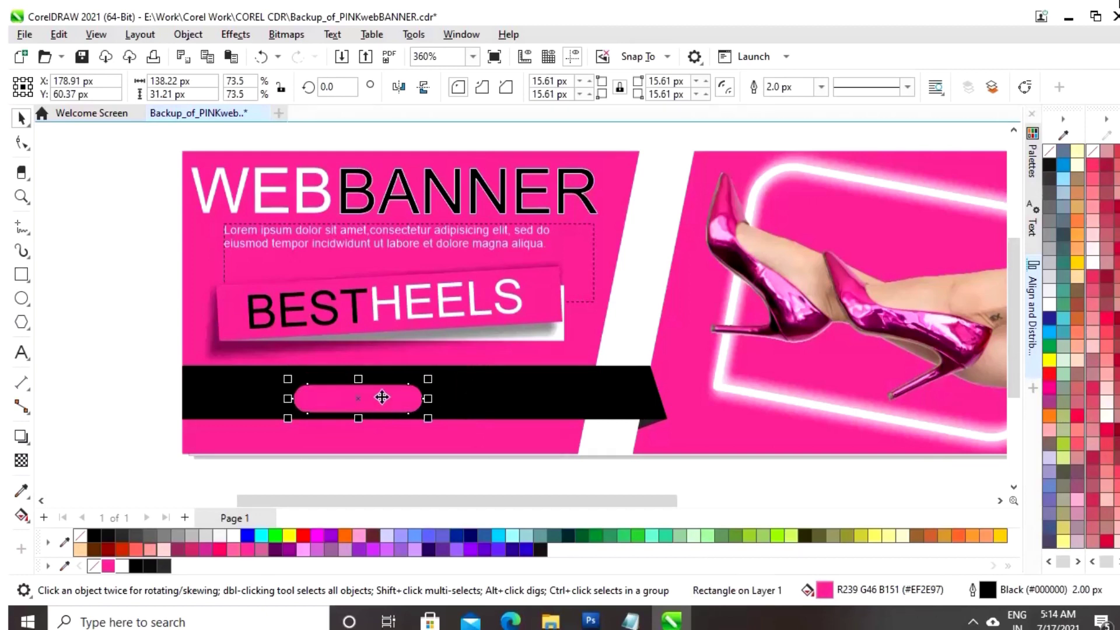
{"action": "left_click_drag", "start_coordinate": [382, 394], "coordinate": [402, 388]}
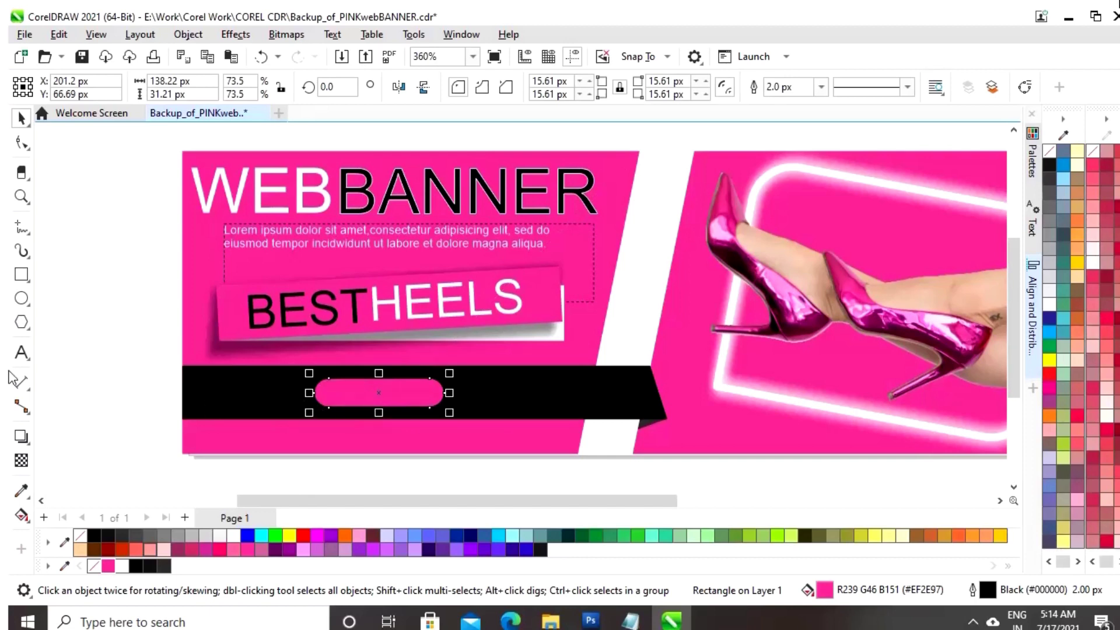
Add the artistic text SHOP NOW near the pink rounded rectangle.
{"action": "left_click", "coordinate": [21, 354]}
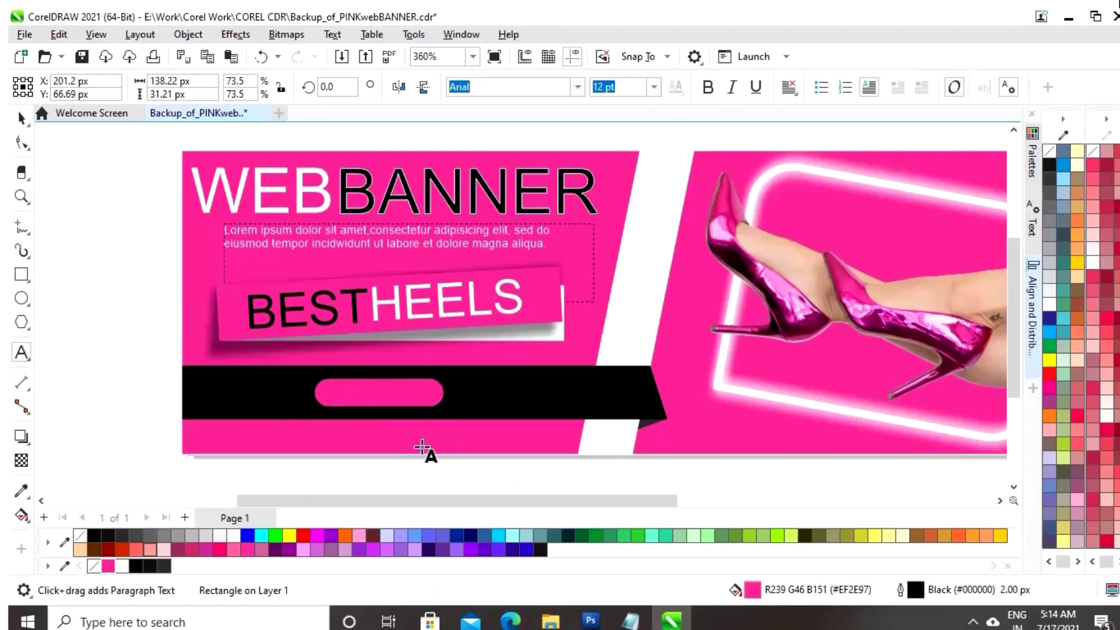
{"action": "left_click", "coordinate": [421, 446]}
{"action": "type", "text": "SHOP NOW"}
{"action": "key", "text": "ctrl+space"}
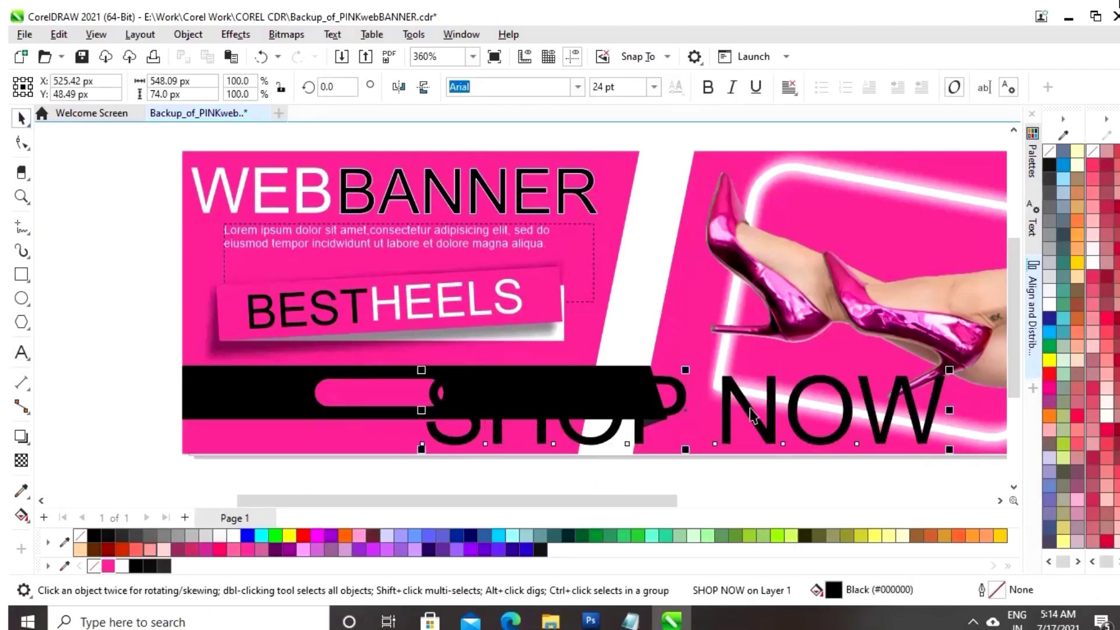
Set the SHOP NOW text to 4 pt in white and place it inside the pink rounded rectangle.
{"action": "left_click", "coordinate": [654, 87]}
{"action": "left_click", "coordinate": [610, 102]}
{"action": "left_click_drag", "start_coordinate": [512, 435], "coordinate": [410, 394]}
{"action": "left_click_drag", "start_coordinate": [621, 87], "coordinate": [578, 88]}
{"action": "type", "text": "4"}
{"action": "key", "text": "Return"}
{"action": "left_click", "coordinate": [122, 566]}
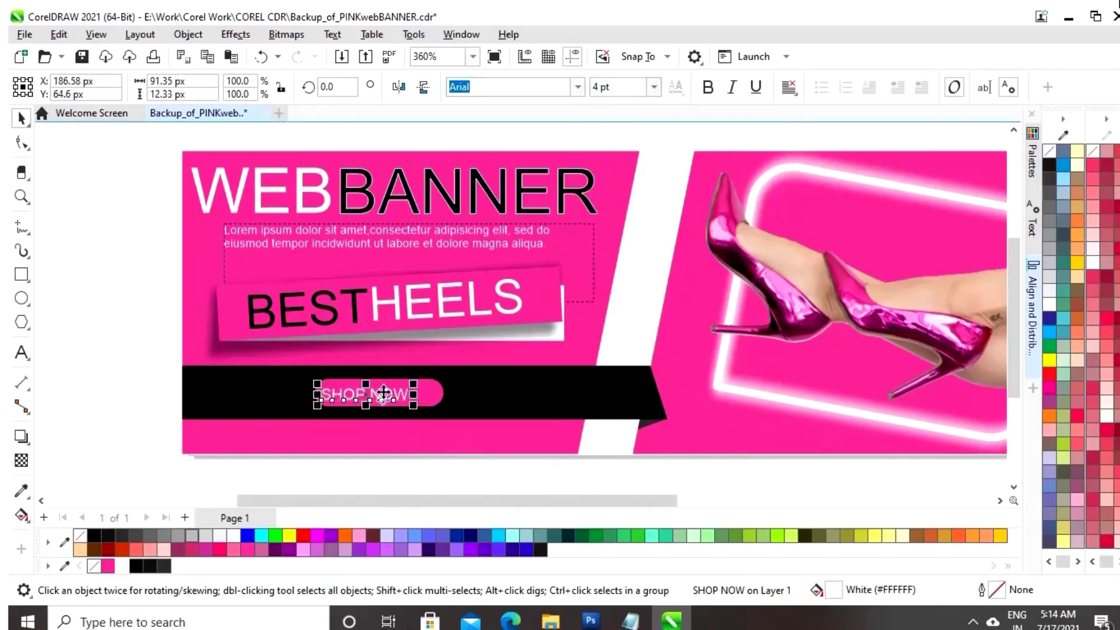
{"action": "left_click_drag", "start_coordinate": [383, 394], "coordinate": [396, 394]}
Shrink the pink rounded button to about 117 by 26 px and align it and the SHOP NOW text on their vertical centres.
{"action": "left_click", "coordinate": [553, 401]}
{"action": "left_click_drag", "start_coordinate": [298, 444], "coordinate": [429, 378]}
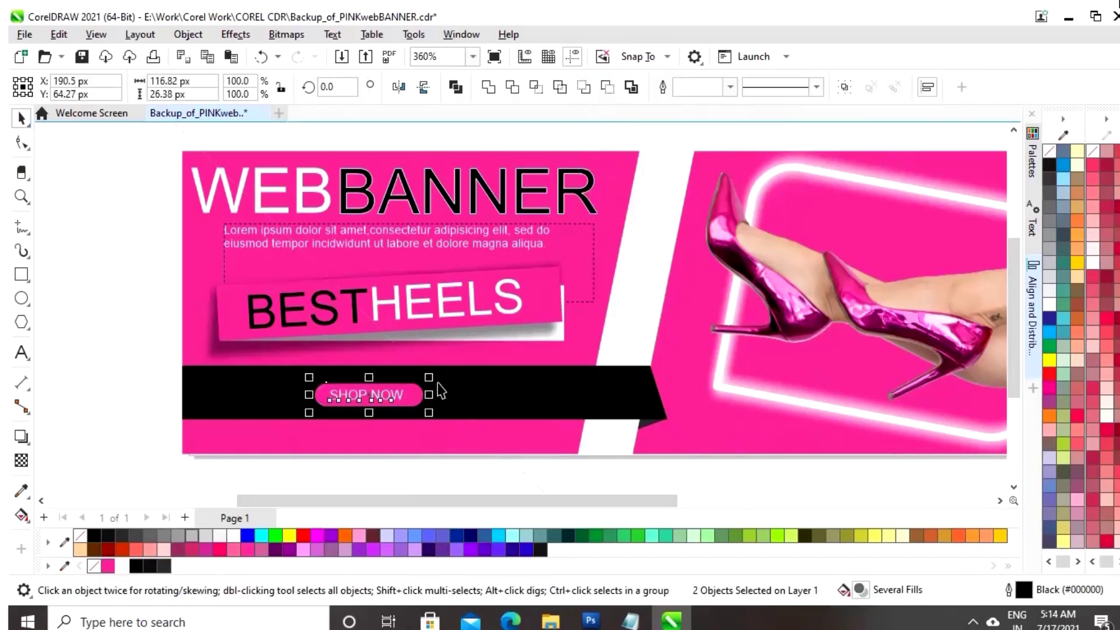
{"action": "left_click", "coordinate": [416, 395]}
{"action": "left_click", "coordinate": [149, 438]}
{"action": "left_click_drag", "start_coordinate": [150, 439], "coordinate": [458, 376]}
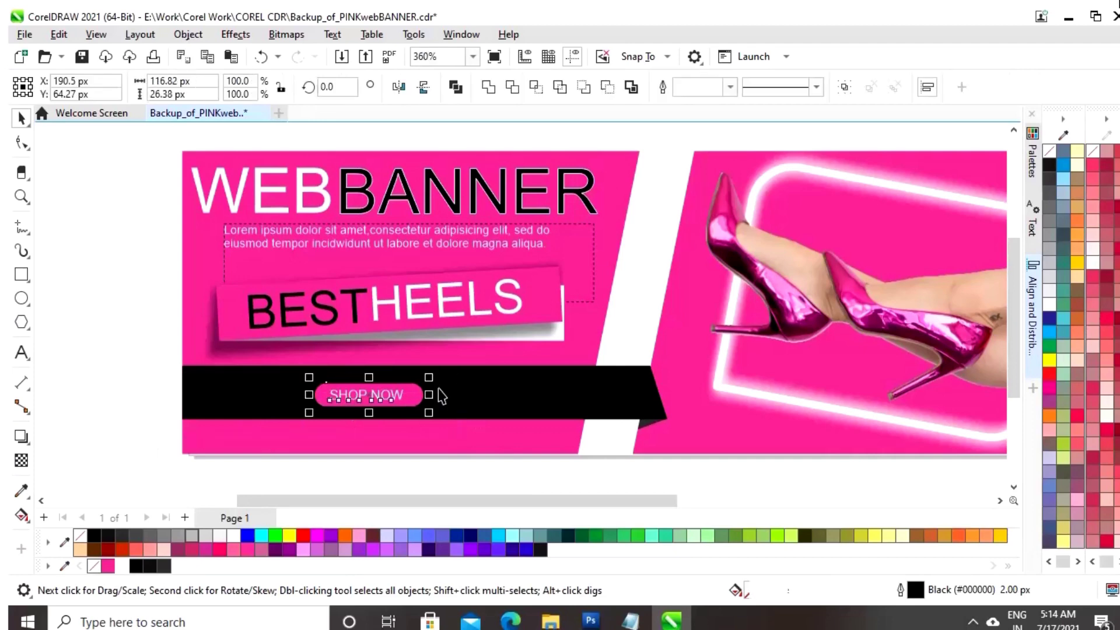
{"action": "left_click", "coordinate": [1033, 303]}
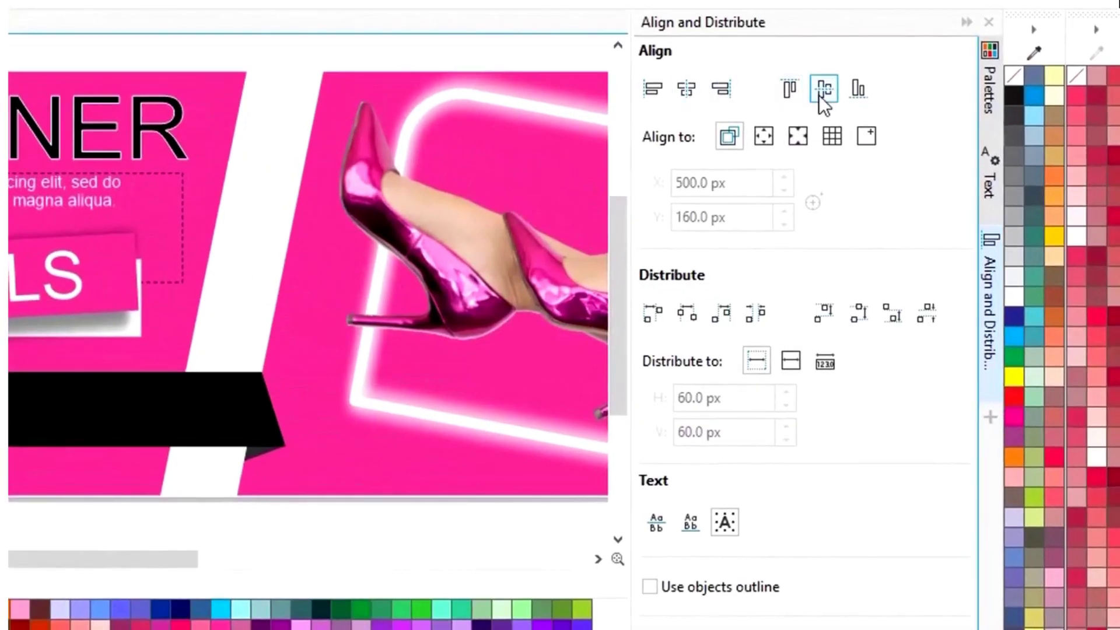
{"action": "left_click", "coordinate": [824, 91]}
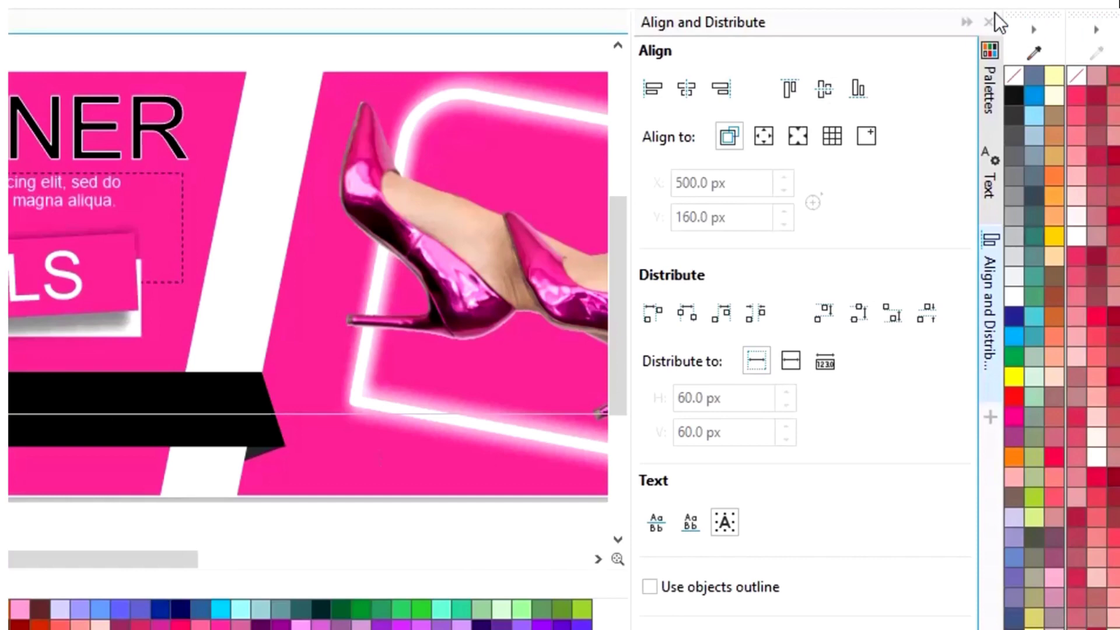
{"action": "left_click", "coordinate": [965, 23]}
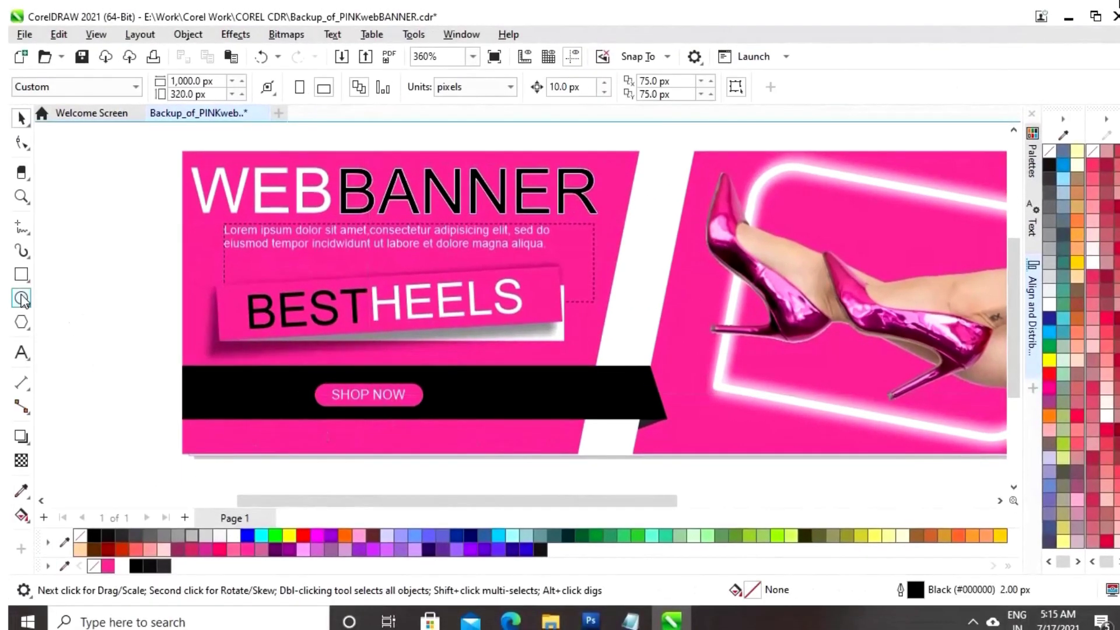
Draw a circle about 100 by 98 px and centre it on the black bar near X 359 px, Y 65 px.
{"action": "left_click", "coordinate": [22, 299]}
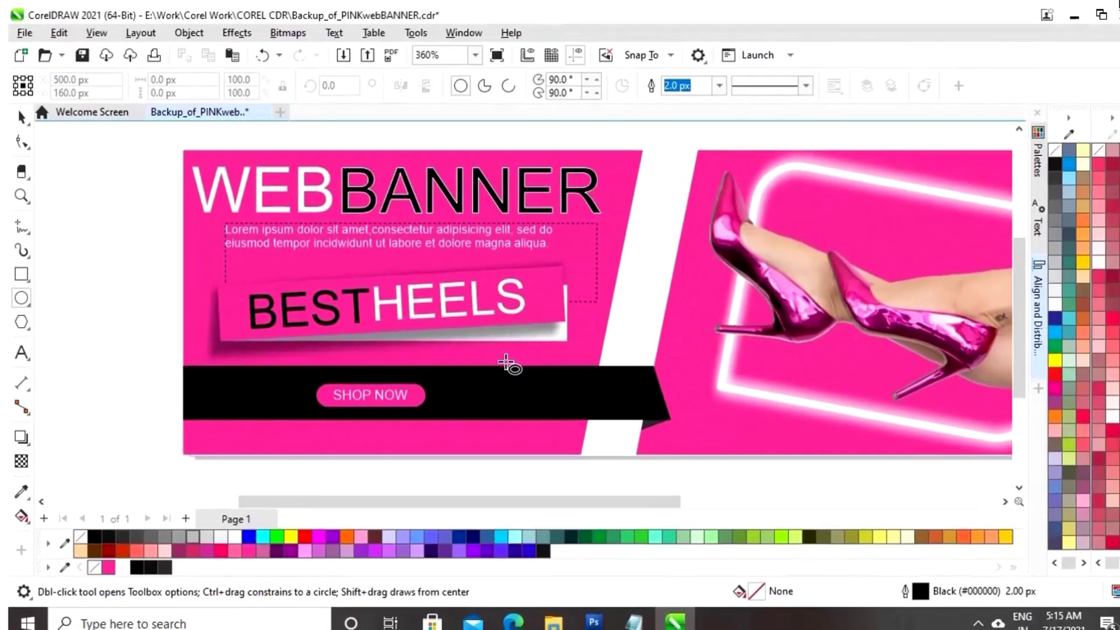
{"action": "left_click_drag", "start_coordinate": [505, 360], "coordinate": [602, 453]}
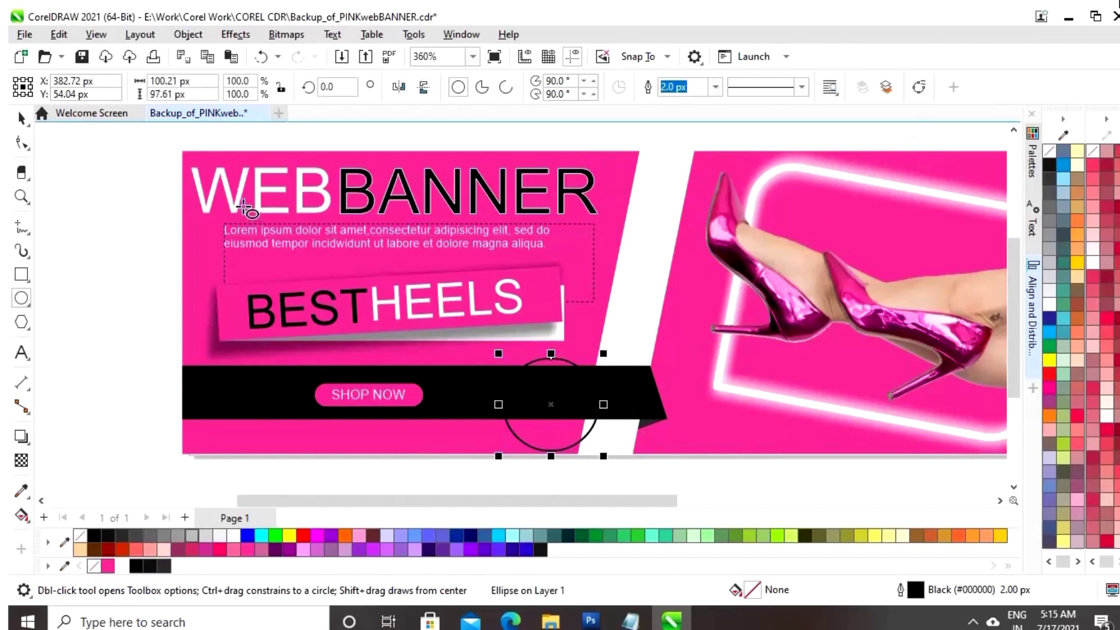
{"action": "left_click", "coordinate": [21, 118]}
{"action": "left_click_drag", "start_coordinate": [549, 403], "coordinate": [530, 402]}
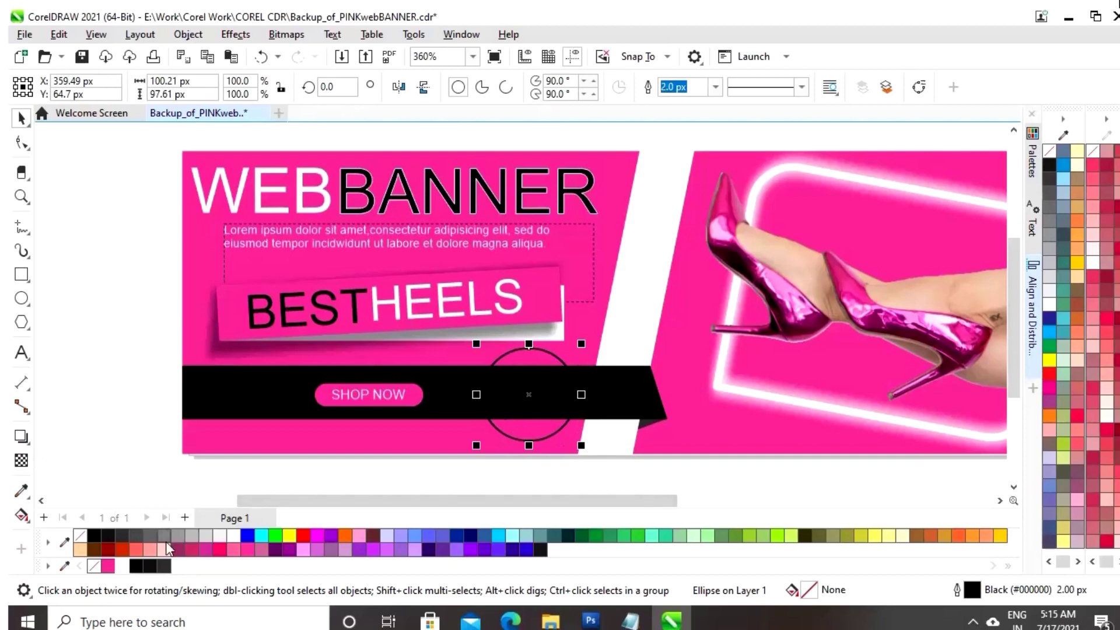
Fill the circle on the black bar with white and remove its outline.
{"action": "left_click", "coordinate": [122, 567]}
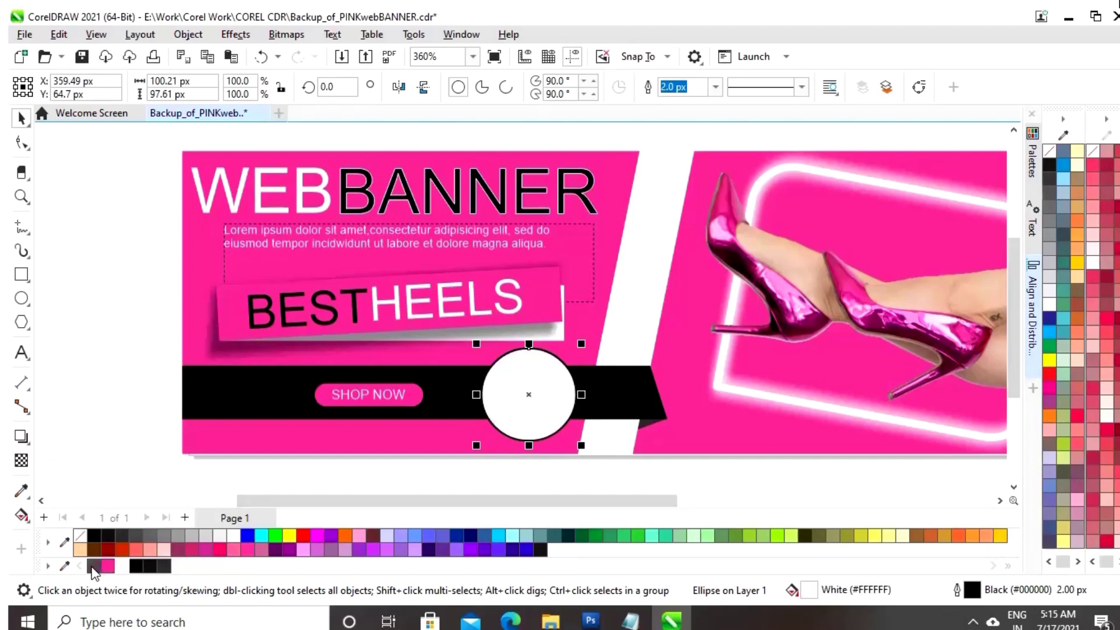
{"action": "right_click", "coordinate": [91, 569]}
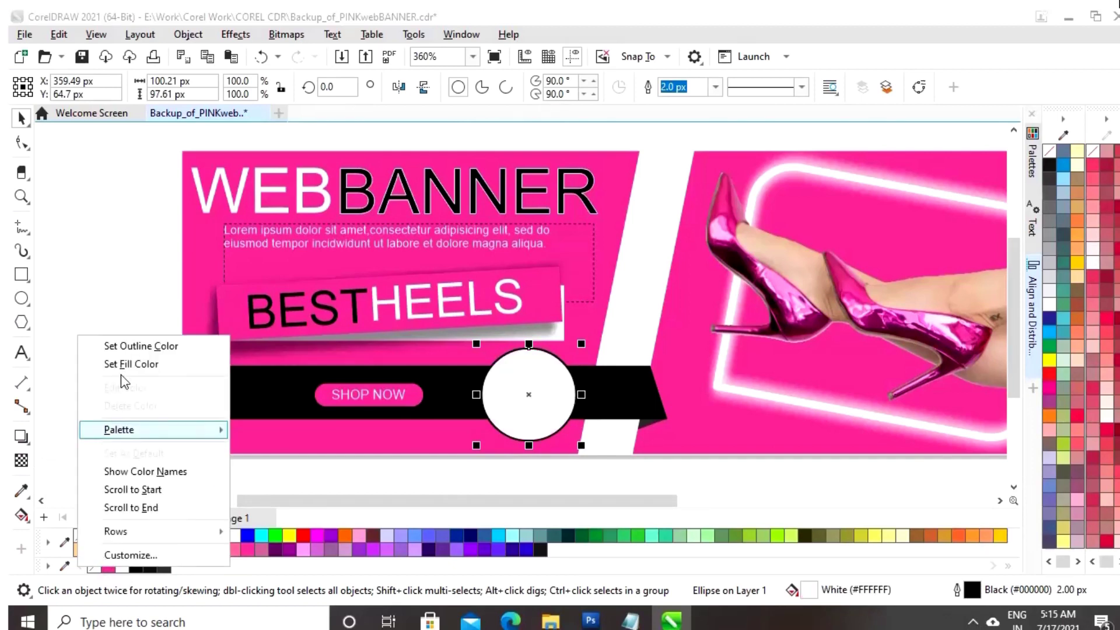
{"action": "left_click", "coordinate": [139, 347]}
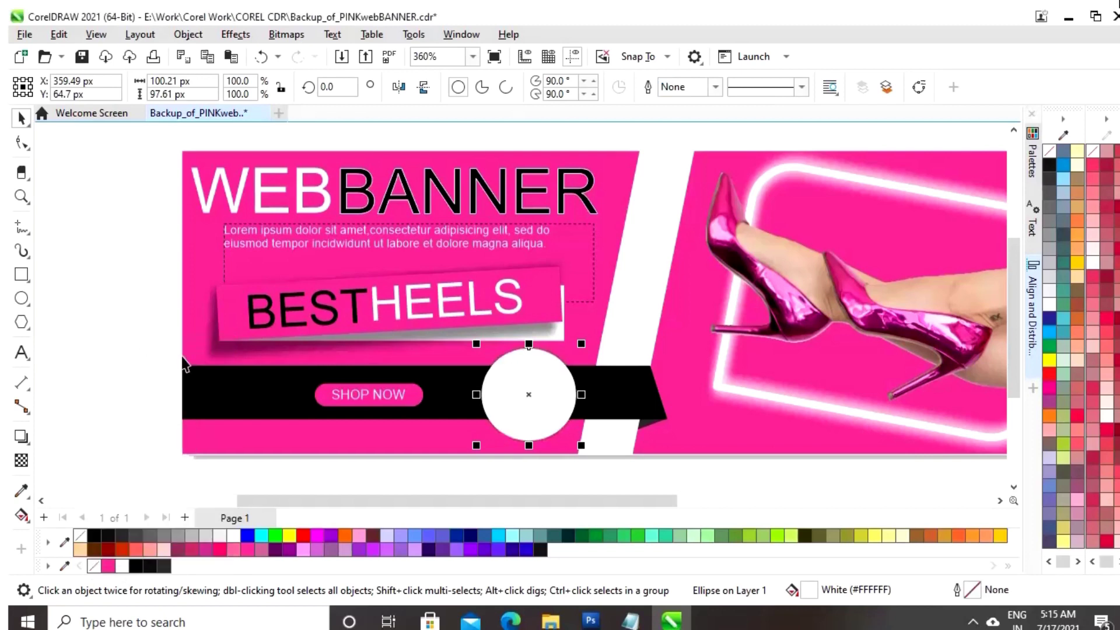
Add the artistic text 50% in the upper half of the white circle at 9 pt.
{"action": "left_click", "coordinate": [23, 354]}
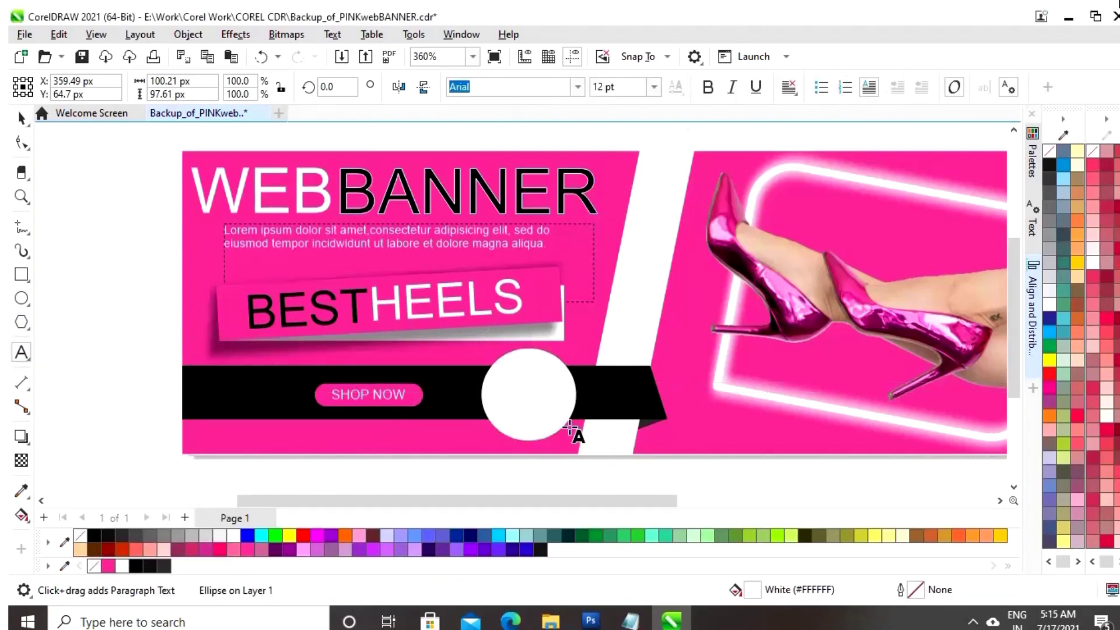
{"action": "left_click", "coordinate": [496, 387]}
{"action": "type", "text": "50%"}
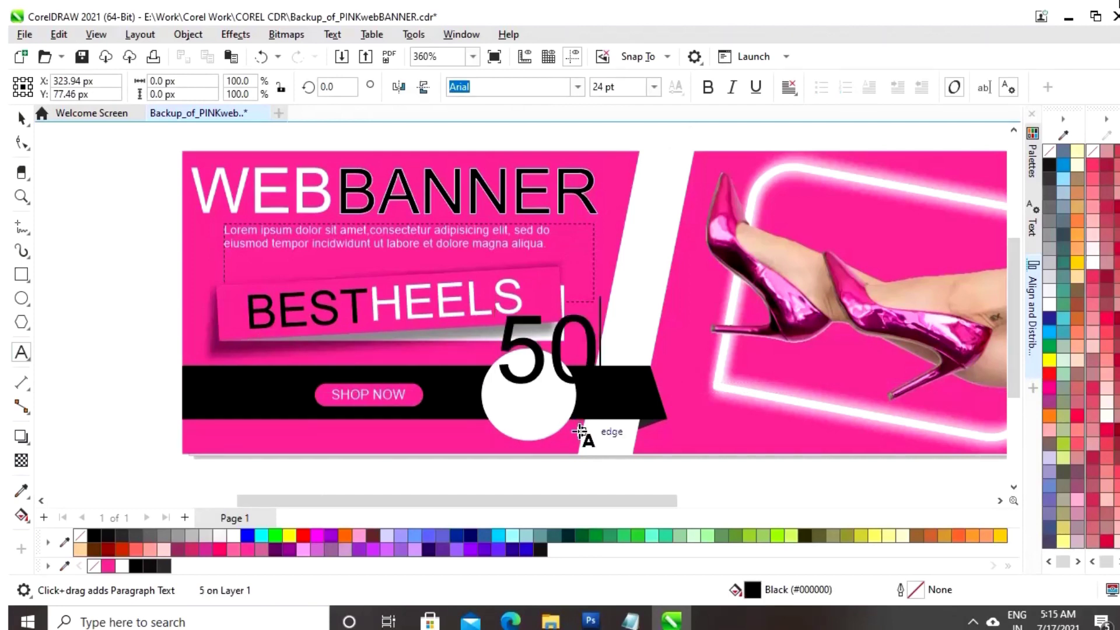
{"action": "key", "text": "ctrl+space"}
{"action": "left_click", "coordinate": [654, 86]}
{"action": "left_click", "coordinate": [611, 146]}
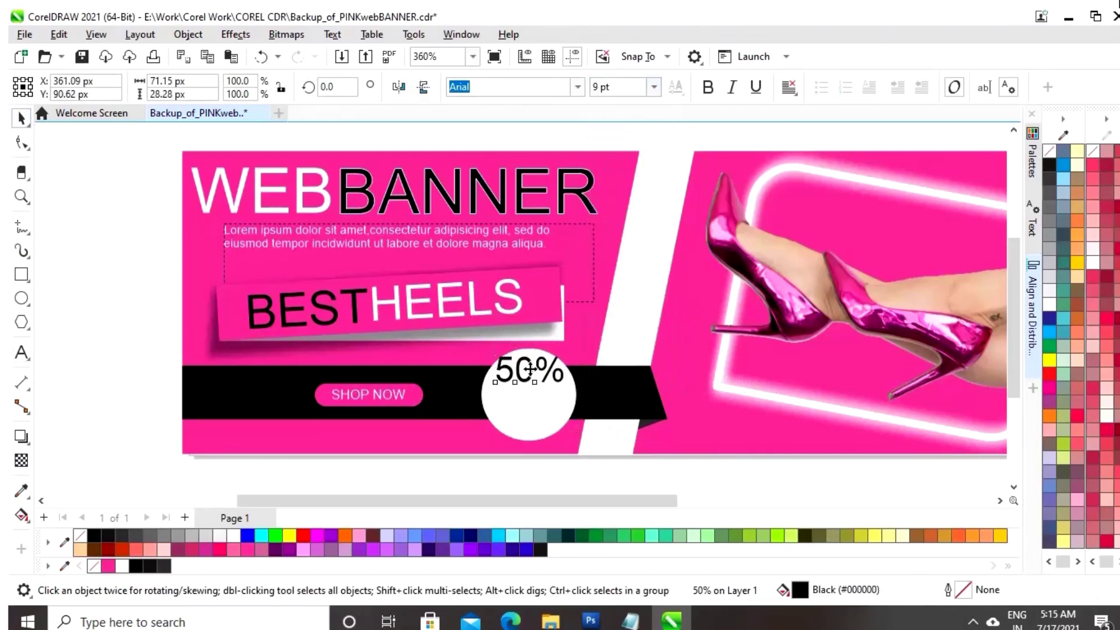
Add the artistic text OFF, reduce its size and place it in the white circle below the 50% text.
{"action": "left_click", "coordinate": [21, 353]}
{"action": "left_click", "coordinate": [158, 464]}
{"action": "type", "text": "OFF"}
{"action": "key", "text": "ctrl+space"}
{"action": "left_click_drag", "start_coordinate": [298, 452], "coordinate": [607, 464]}
{"action": "left_click", "coordinate": [654, 87]}
{"action": "left_click", "coordinate": [615, 142]}
{"action": "left_click_drag", "start_coordinate": [509, 452], "coordinate": [545, 418]}
Set the OFF text to 6 pt and the 50% text to 10 pt, and position both lines inside the white circle.
{"action": "left_click", "coordinate": [155, 381]}
{"action": "left_click", "coordinate": [532, 411]}
{"action": "left_click", "coordinate": [654, 87]}
{"action": "left_click", "coordinate": [615, 108]}
{"action": "left_click", "coordinate": [552, 381]}
{"action": "left_click", "coordinate": [654, 86]}
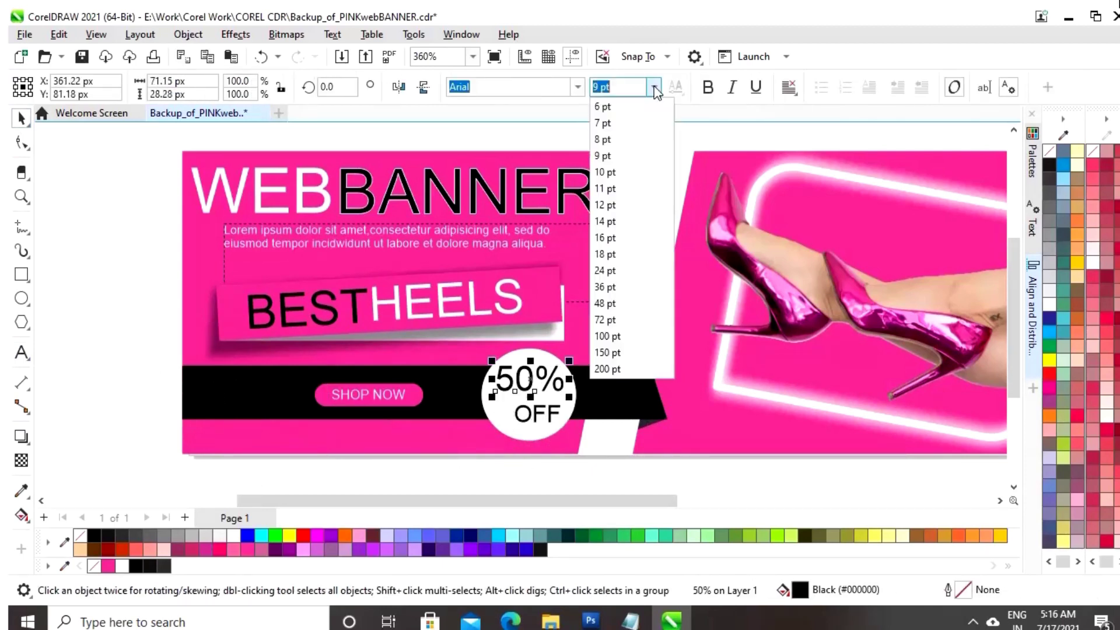
{"action": "left_click", "coordinate": [616, 173]}
{"action": "left_click_drag", "start_coordinate": [555, 376], "coordinate": [554, 404]}
{"action": "left_click", "coordinate": [547, 404]}
{"action": "left_click", "coordinate": [164, 427]}
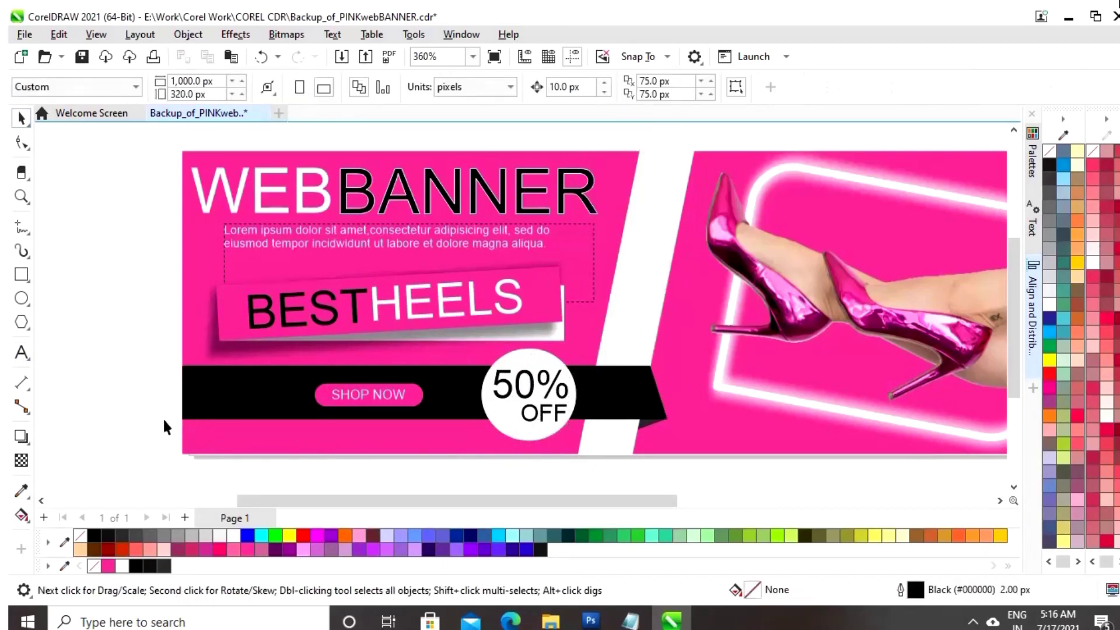
{"action": "key", "text": "F4"}
{"action": "left_click", "coordinate": [21, 352]}
{"action": "left_click", "coordinate": [142, 441]}
{"action": "type", "text": "www.besth"}
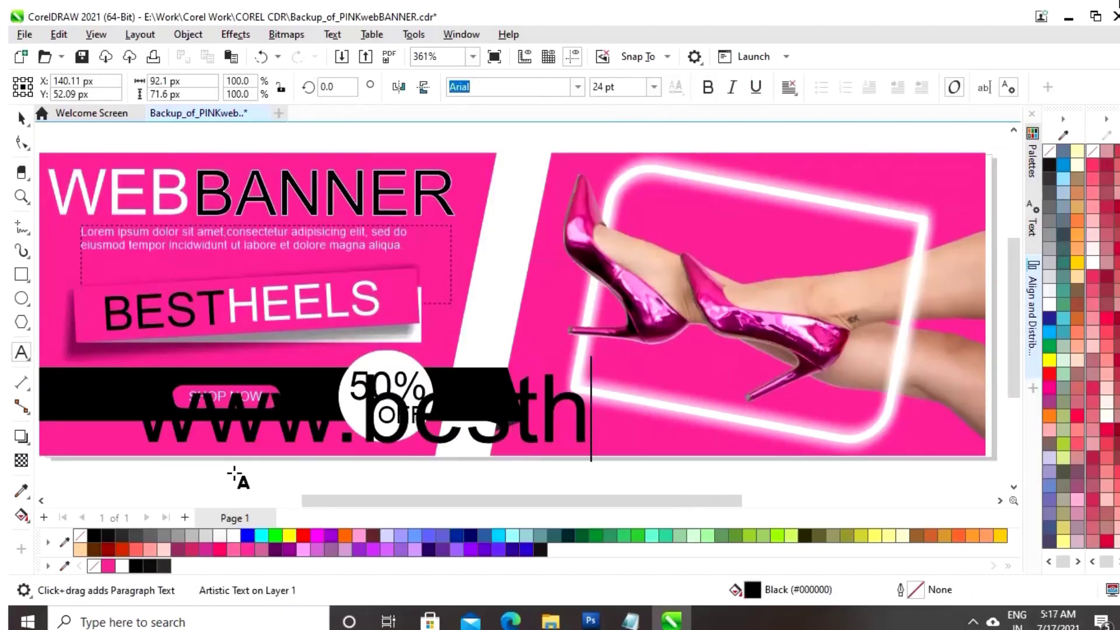
{"action": "type", "text": "eels.com"}
{"action": "left_click", "coordinate": [22, 119]}
{"action": "left_click", "coordinate": [654, 87]}
{"action": "left_click", "coordinate": [615, 107]}
{"action": "left_click", "coordinate": [122, 566]}
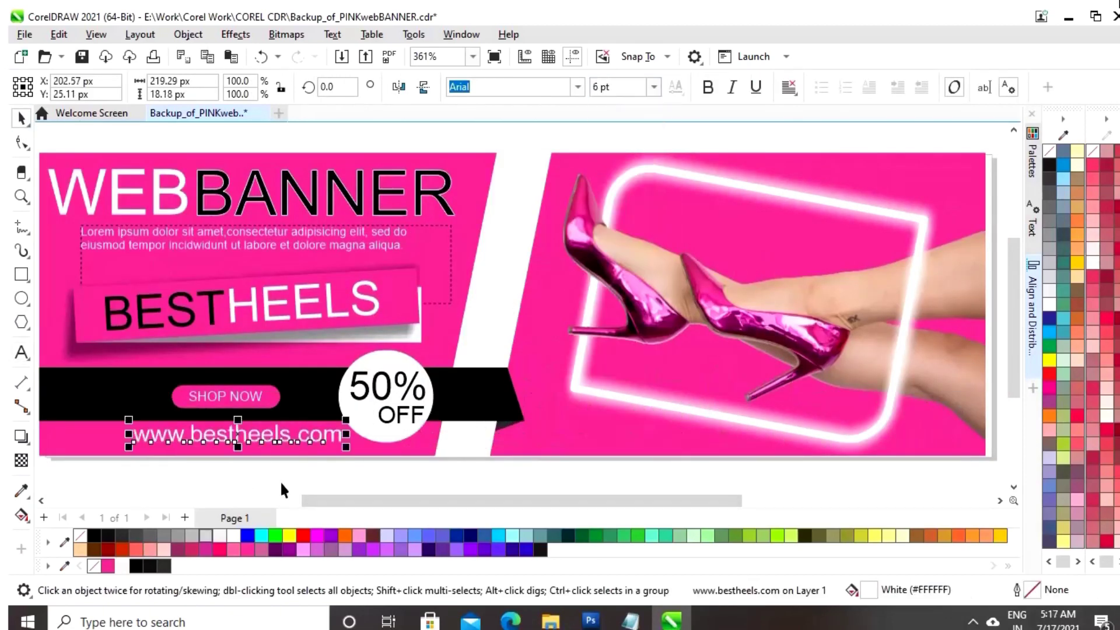
Reduce the website address to 4 pt and position it below the SHOP NOW button.
{"action": "left_click", "coordinate": [286, 481]}
{"action": "left_click_drag", "start_coordinate": [472, 503], "coordinate": [450, 508]}
{"action": "left_click_drag", "start_coordinate": [327, 436], "coordinate": [295, 437]}
{"action": "left_click", "coordinate": [654, 86]}
{"action": "type", "text": "4"}
{"action": "key", "text": "Return"}
{"action": "left_click", "coordinate": [241, 474]}
{"action": "key", "text": "Escape"}
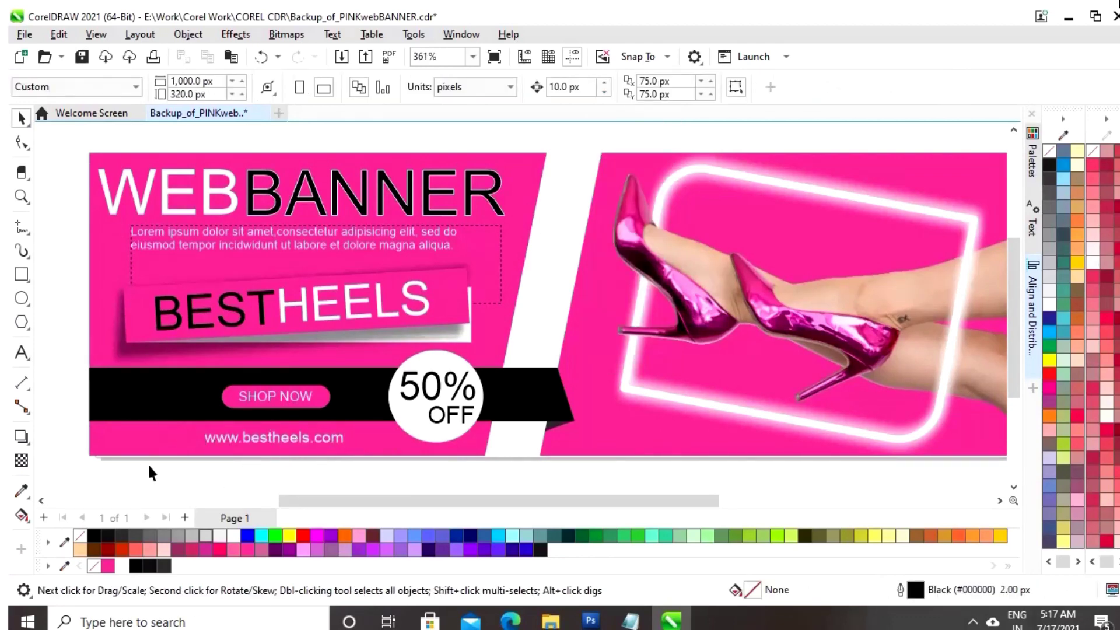
Fit the whole banner in view and preview the finished design full screen.
{"action": "scroll", "coordinate": [159, 454], "scroll_direction": "down", "scroll_amount": 5}
{"action": "key", "text": "F2"}
{"action": "mouse_move", "coordinate": [348, 136]}
{"action": "left_mouse_down"}
{"action": "mouse_move", "coordinate": [802, 373]}
{"action": "mouse_move", "coordinate": [812, 412]}
{"action": "left_mouse_up"}
{"action": "key", "text": "F4"}
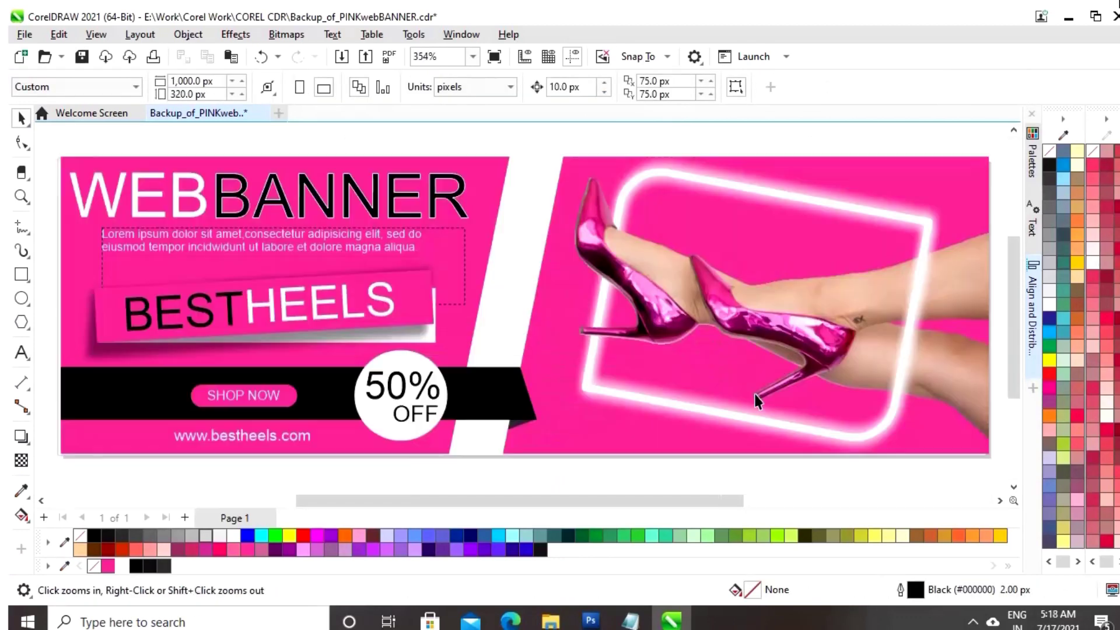
{"action": "key", "text": "F9"}
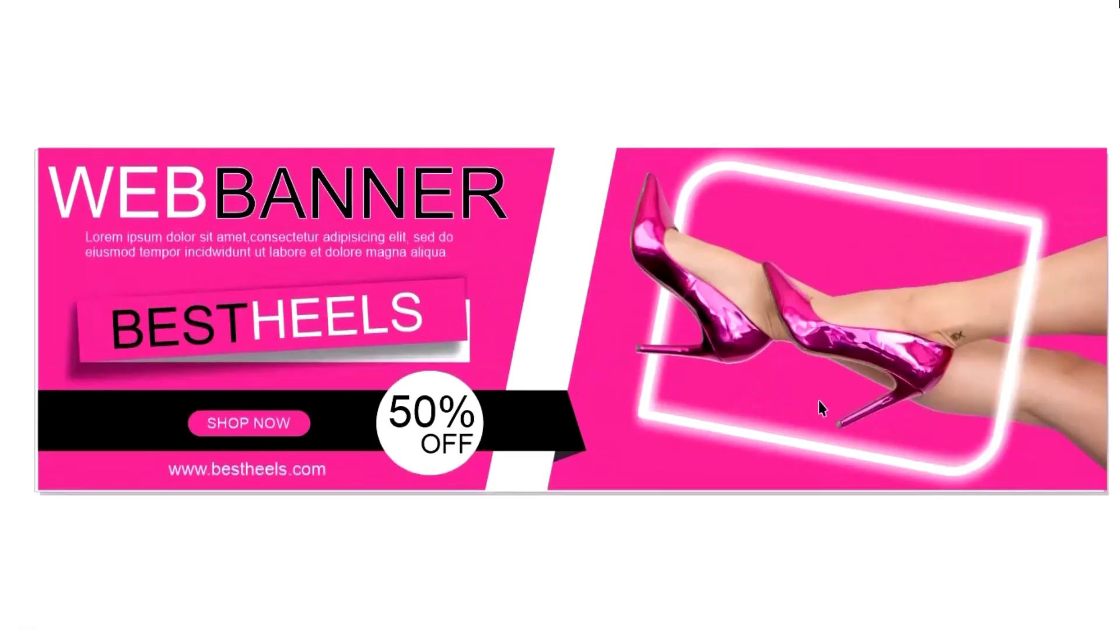